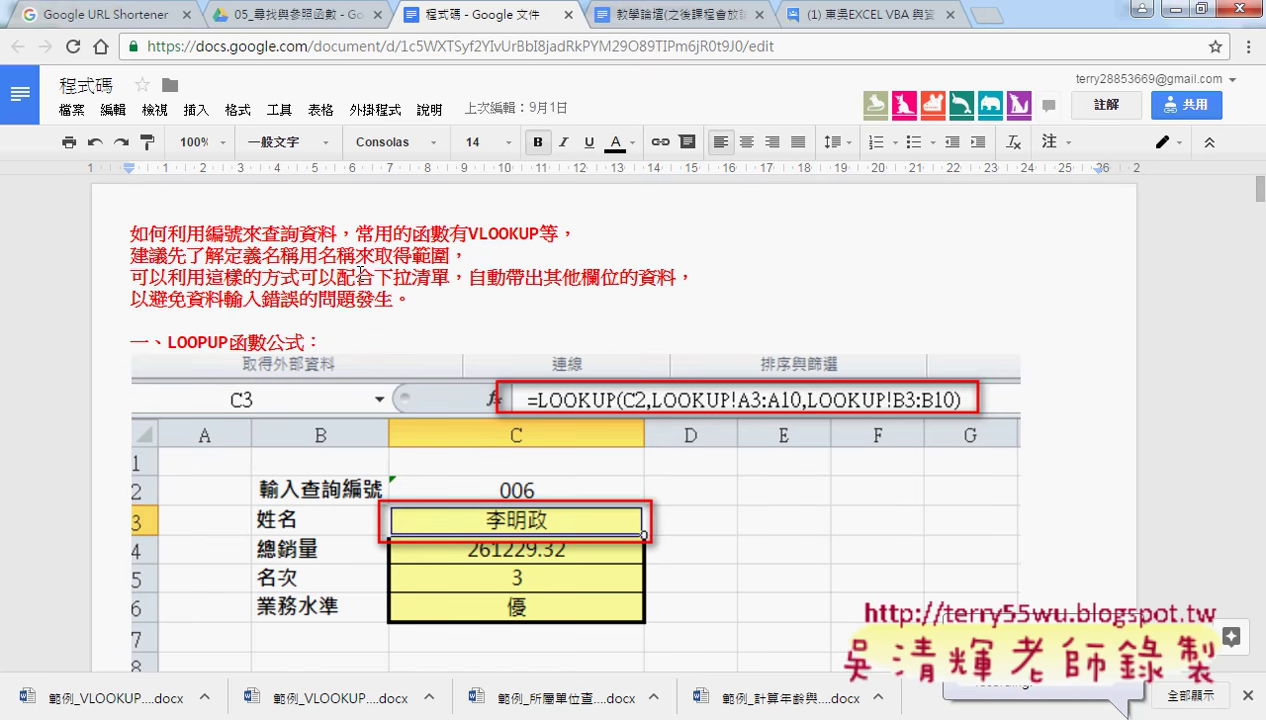
Read through the tutorial text, highlighting the drop-down list phrase and the VLOOPUP heading
left_click_drag(374, 277, 450, 277)
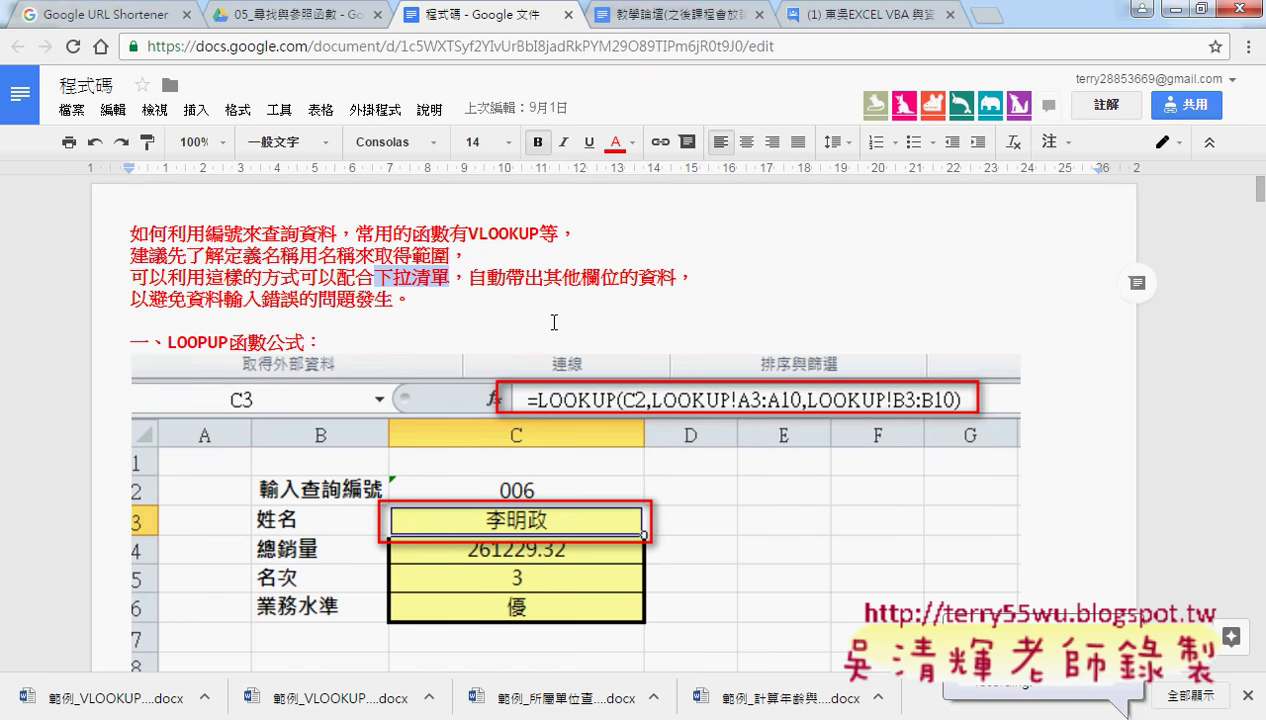
scroll(553, 322, "down", 2)
scroll(553, 322, "down", 4)
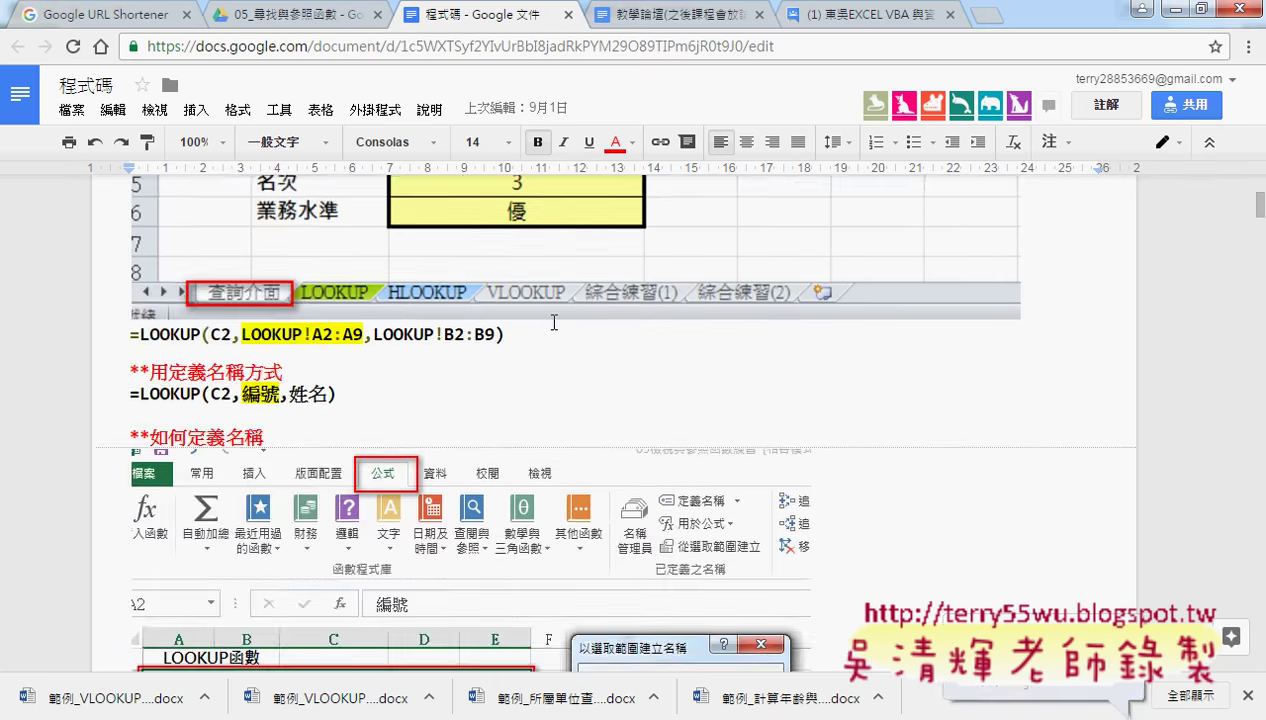
scroll(553, 322, "down", 1)
scroll(624, 388, "down", 1)
scroll(372, 343, "down", 1)
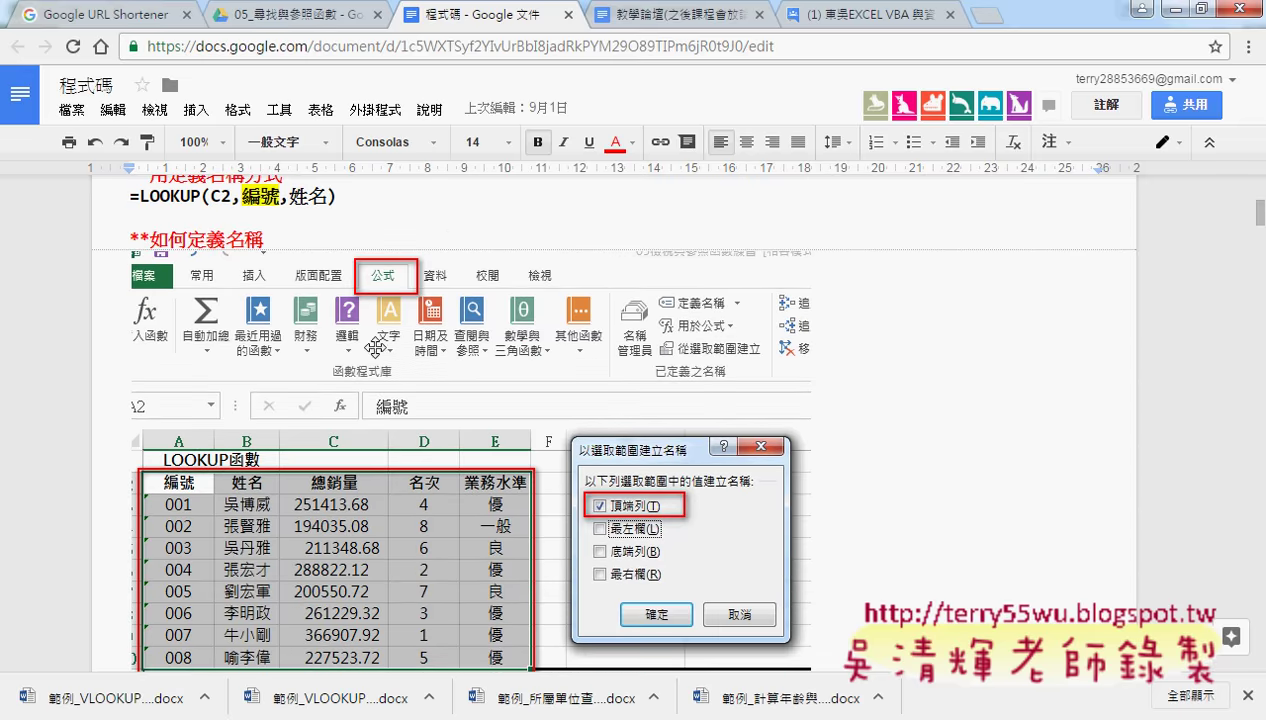
scroll(329, 398, "down", 1)
scroll(329, 398, "down", 2)
scroll(692, 440, "down", 3)
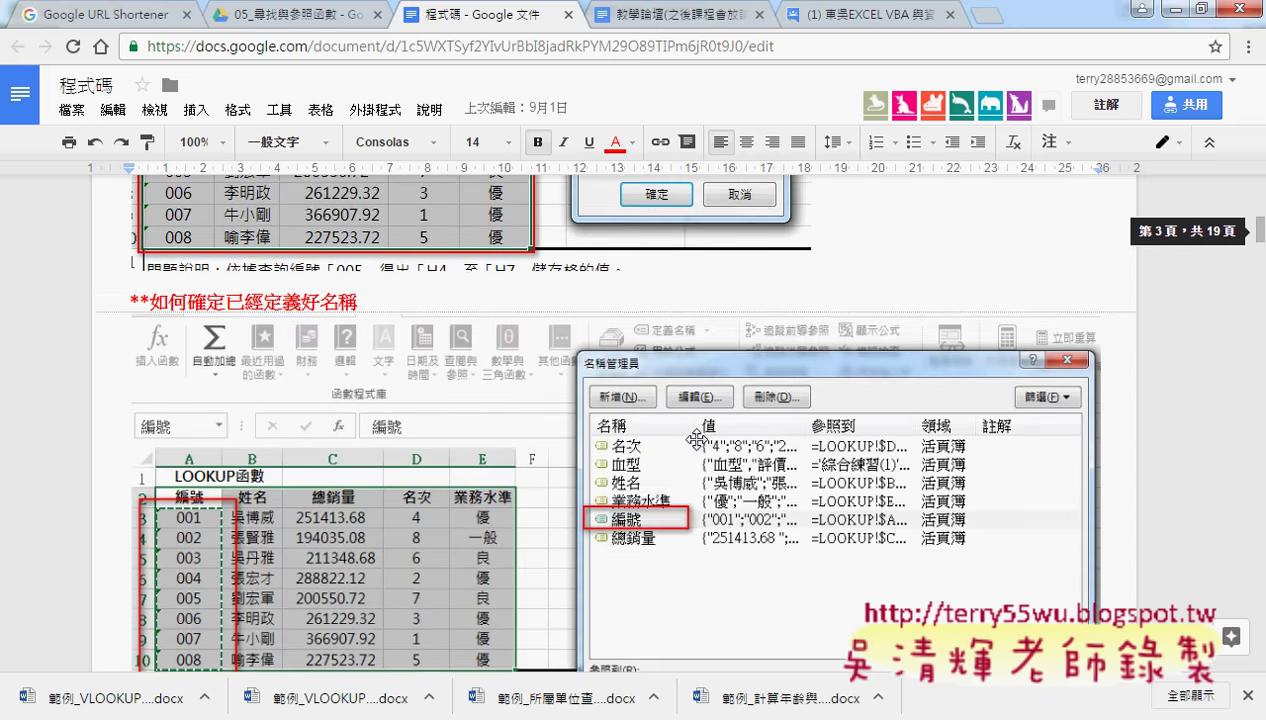
scroll(696, 441, "down", 1)
scroll(696, 441, "down", 3)
scroll(228, 297, "down", 2)
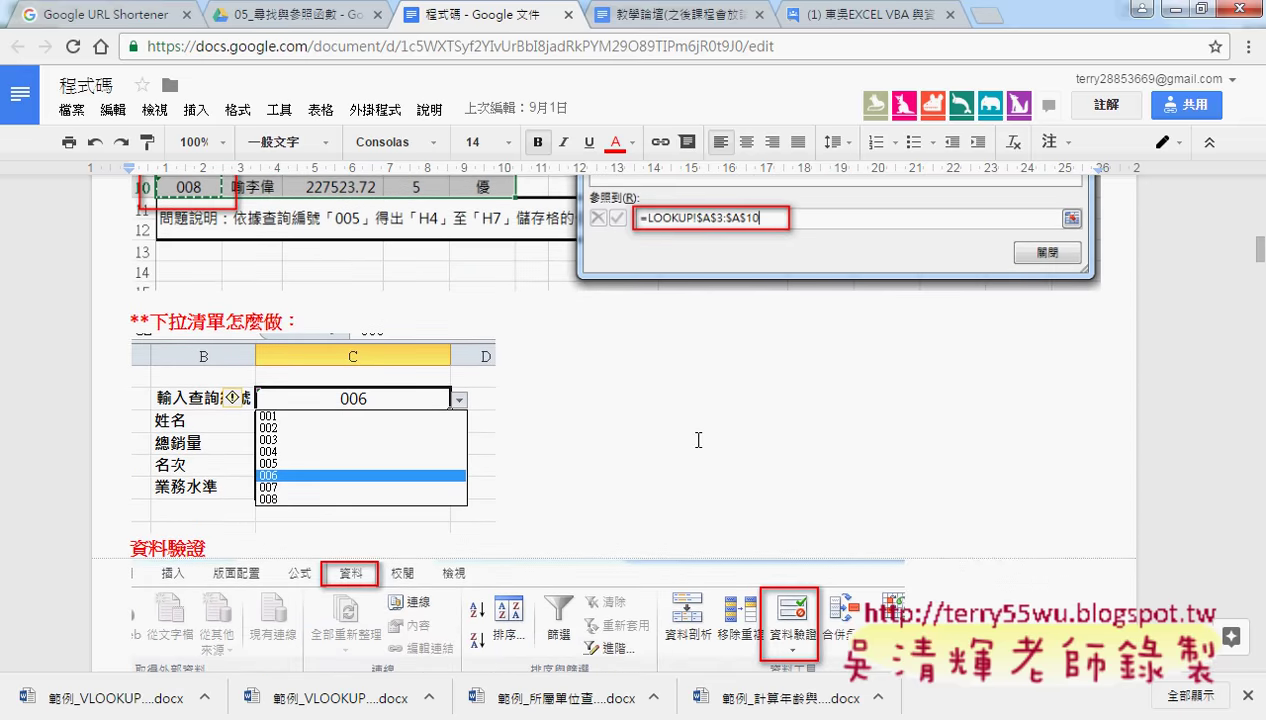
scroll(757, 410, "down", 1)
scroll(749, 331, "down", 2)
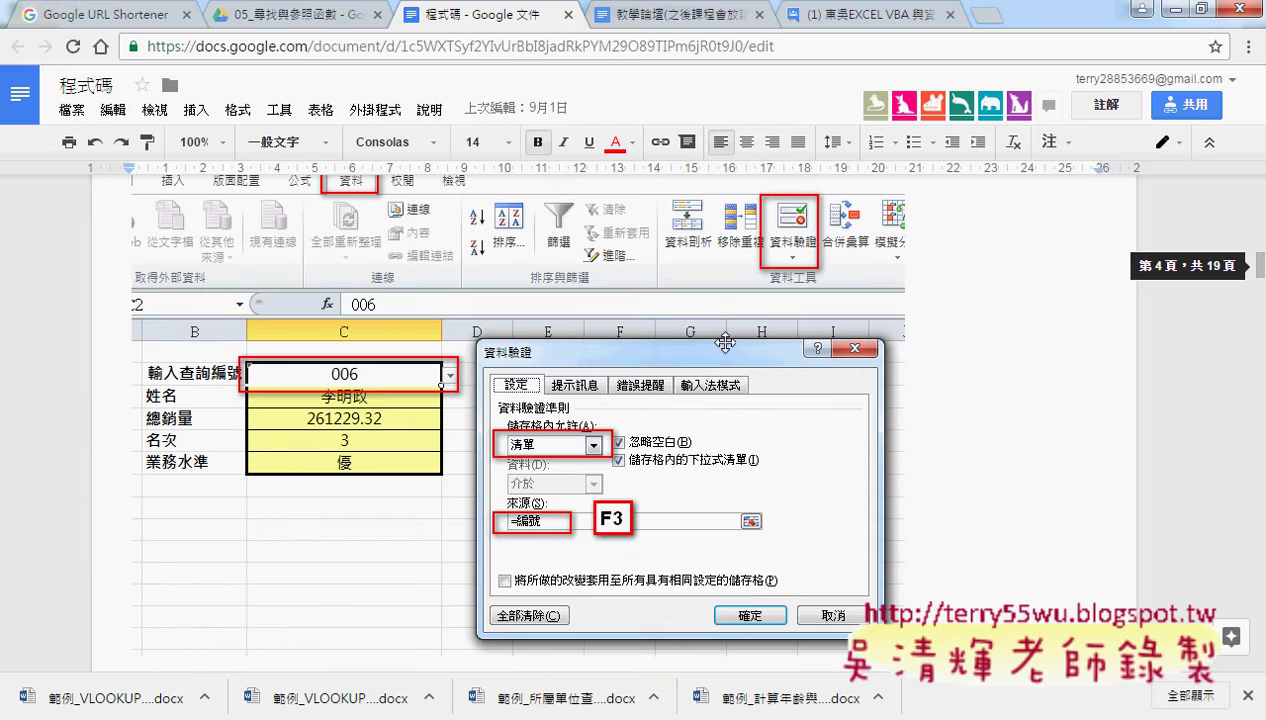
scroll(469, 292, "up", 1)
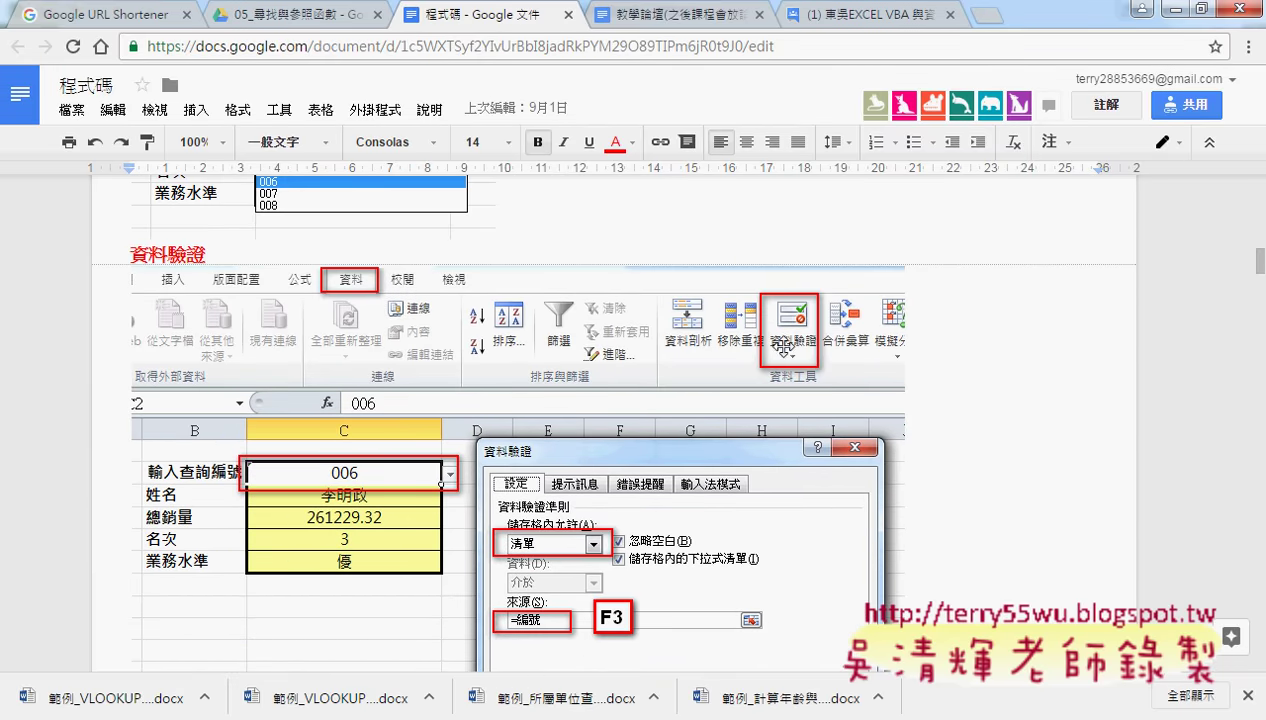
scroll(894, 390, "down", 1)
scroll(903, 394, "down", 2)
scroll(969, 407, "down", 1)
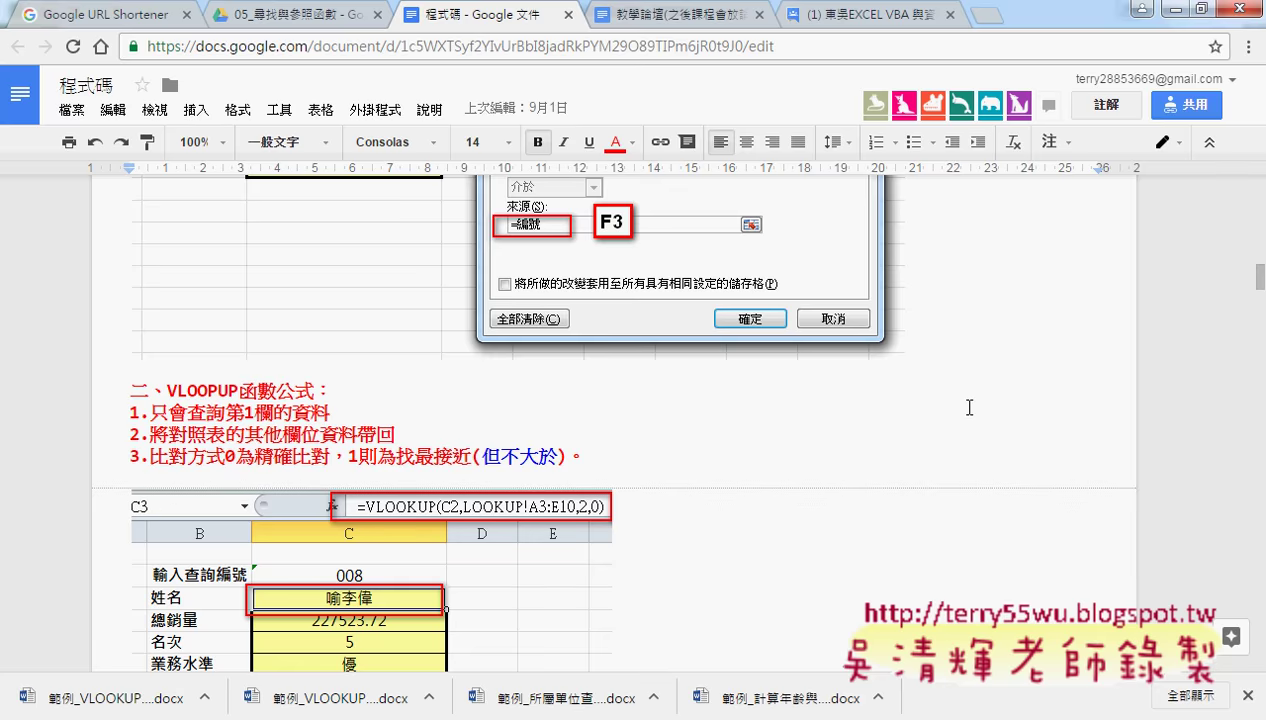
scroll(969, 407, "down", 1)
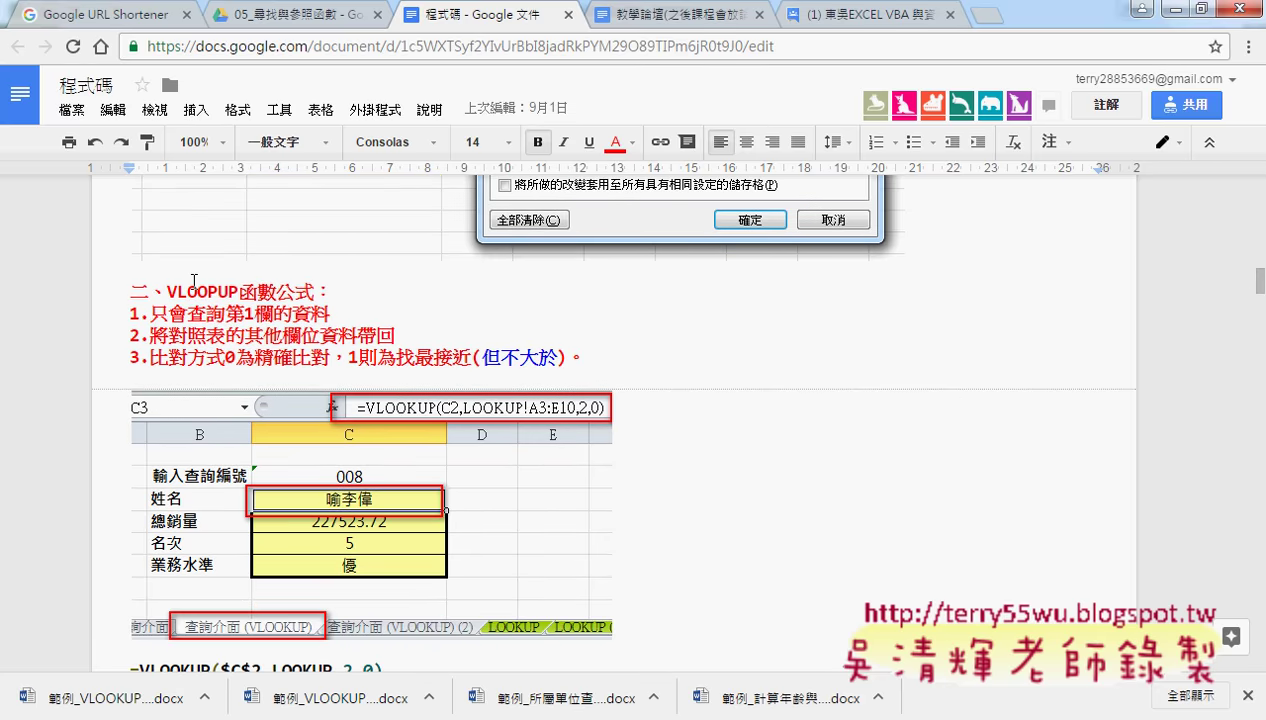
left_click_drag(166, 291, 238, 290)
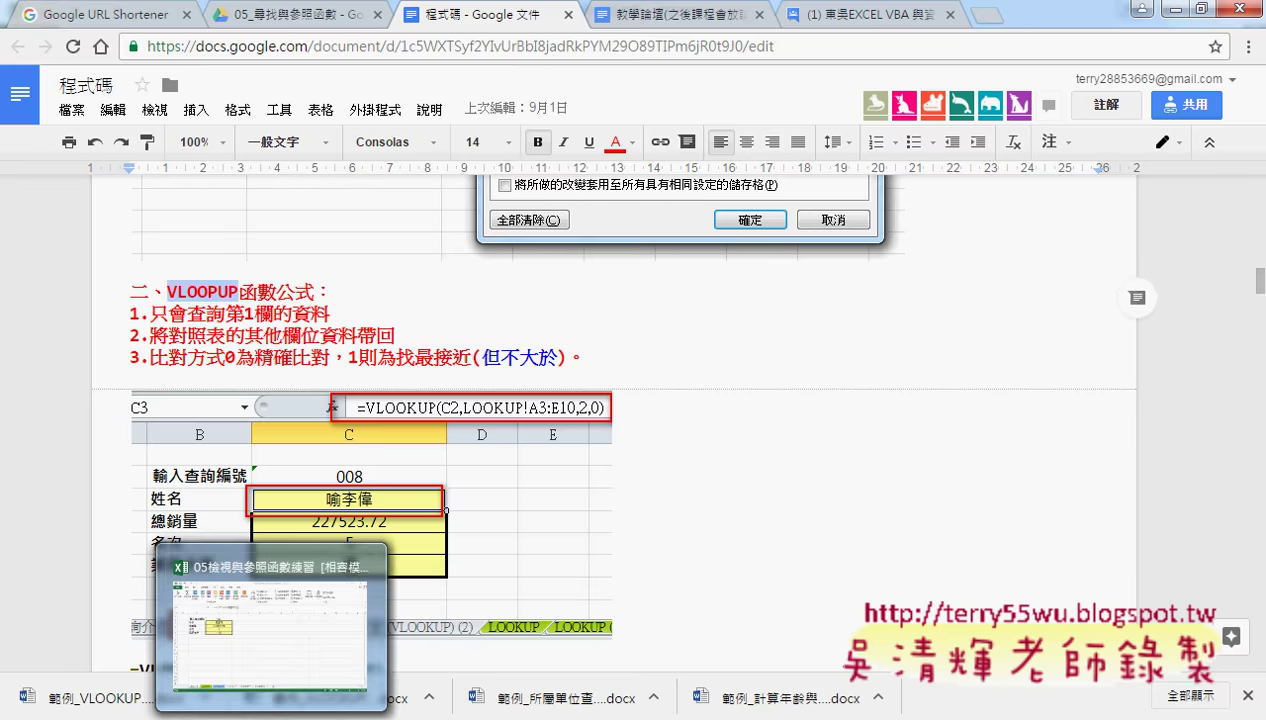
Copy the 查詢介面 sheet as 查詢介面 (VOOLUP) and clear its results in C3:C6
left_click(270, 610)
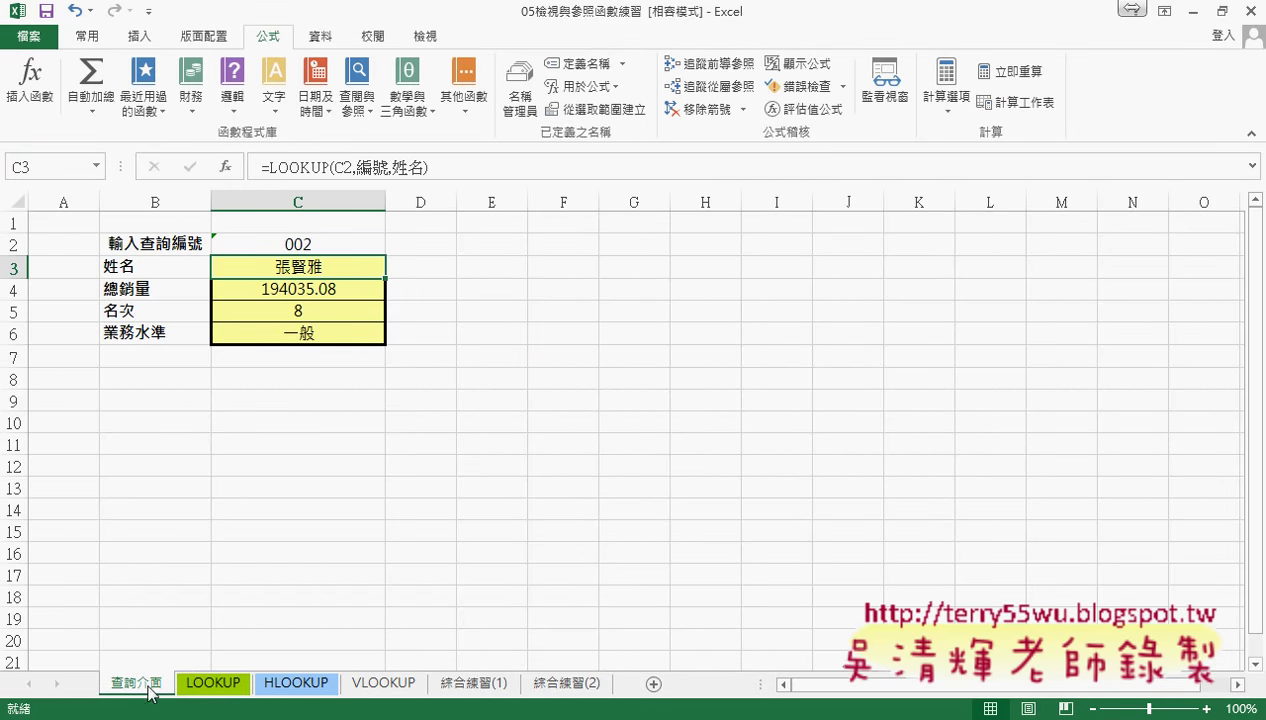
left_click_drag(154, 688, 190, 687)
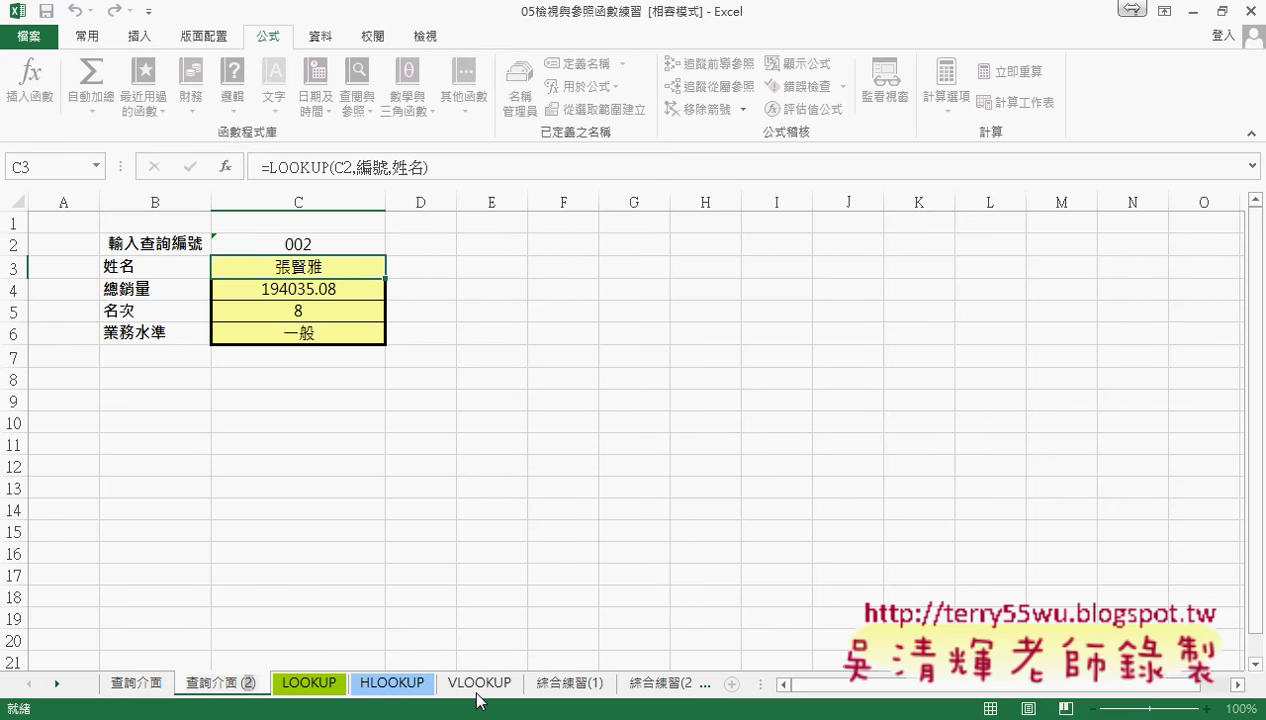
type("VOOL")
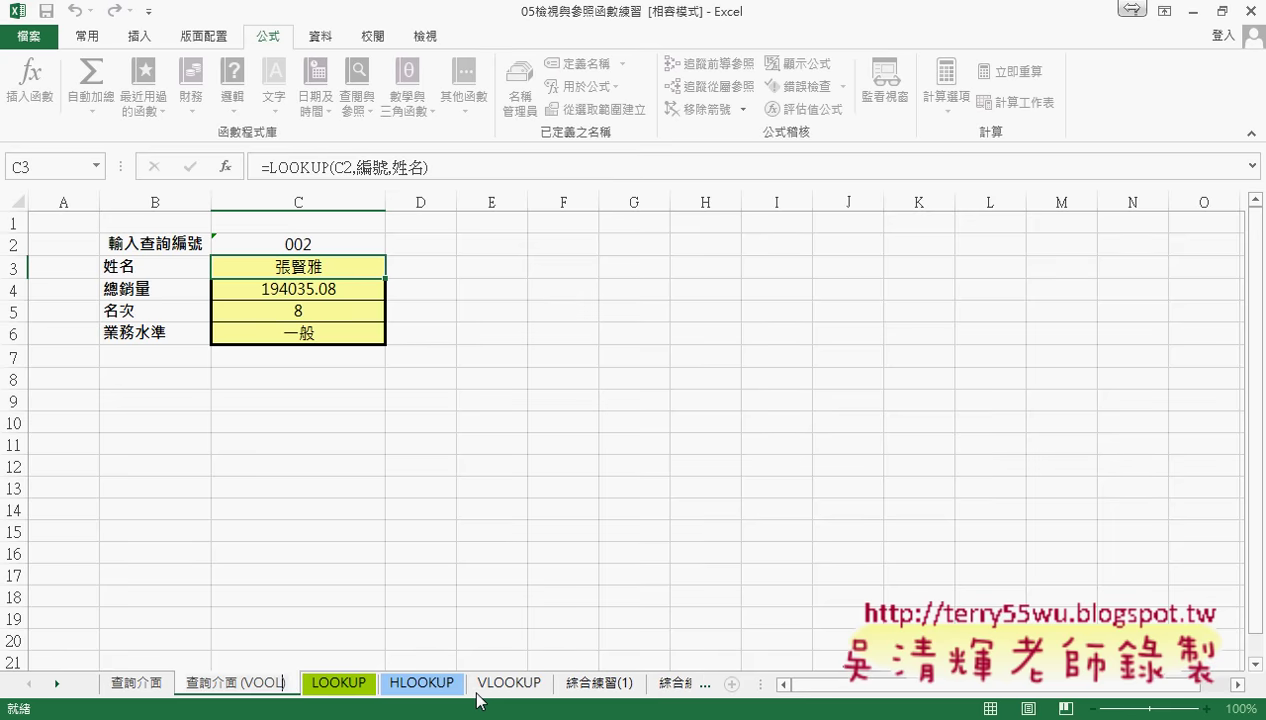
type("UP")
key("Return")
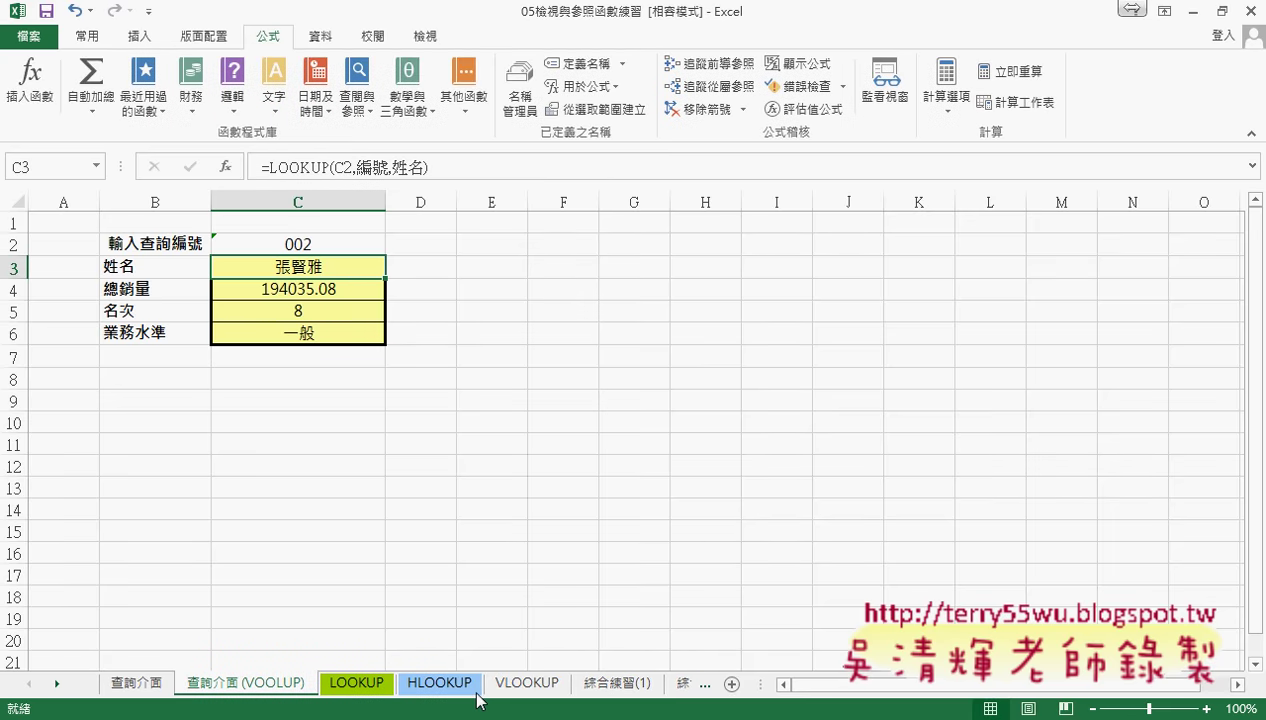
left_click_drag(348, 272, 353, 341)
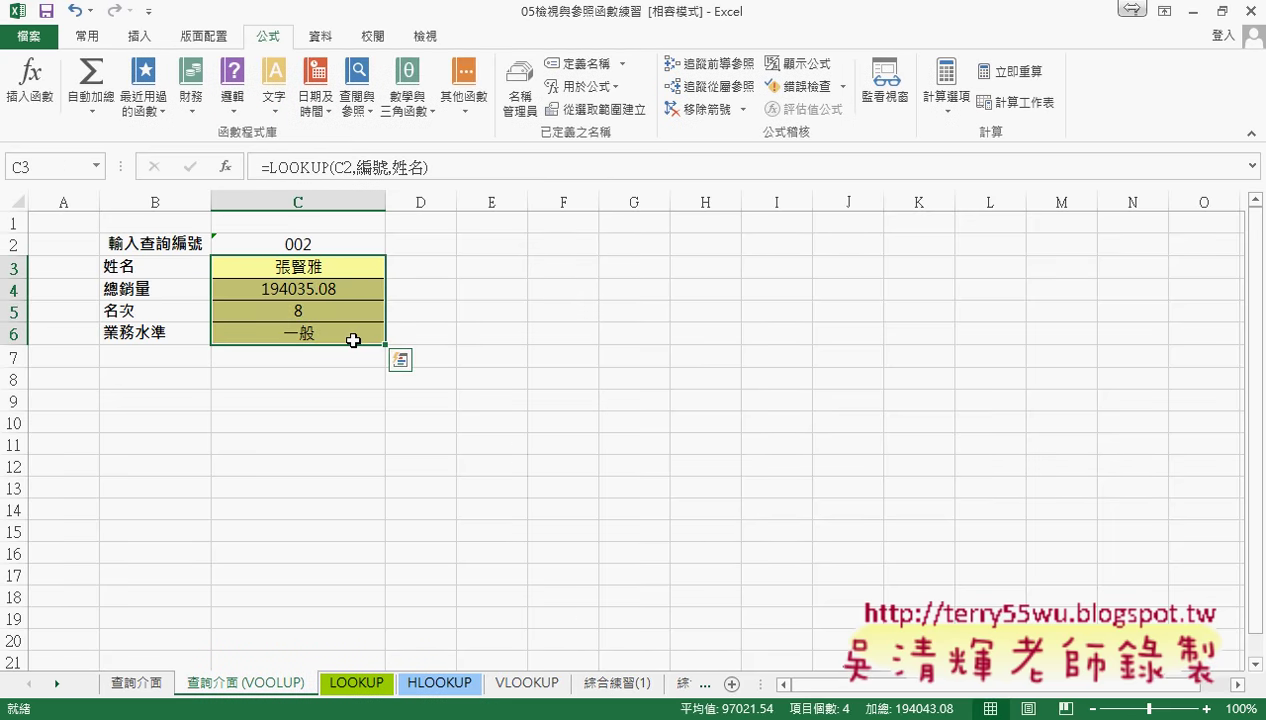
key("Delete")
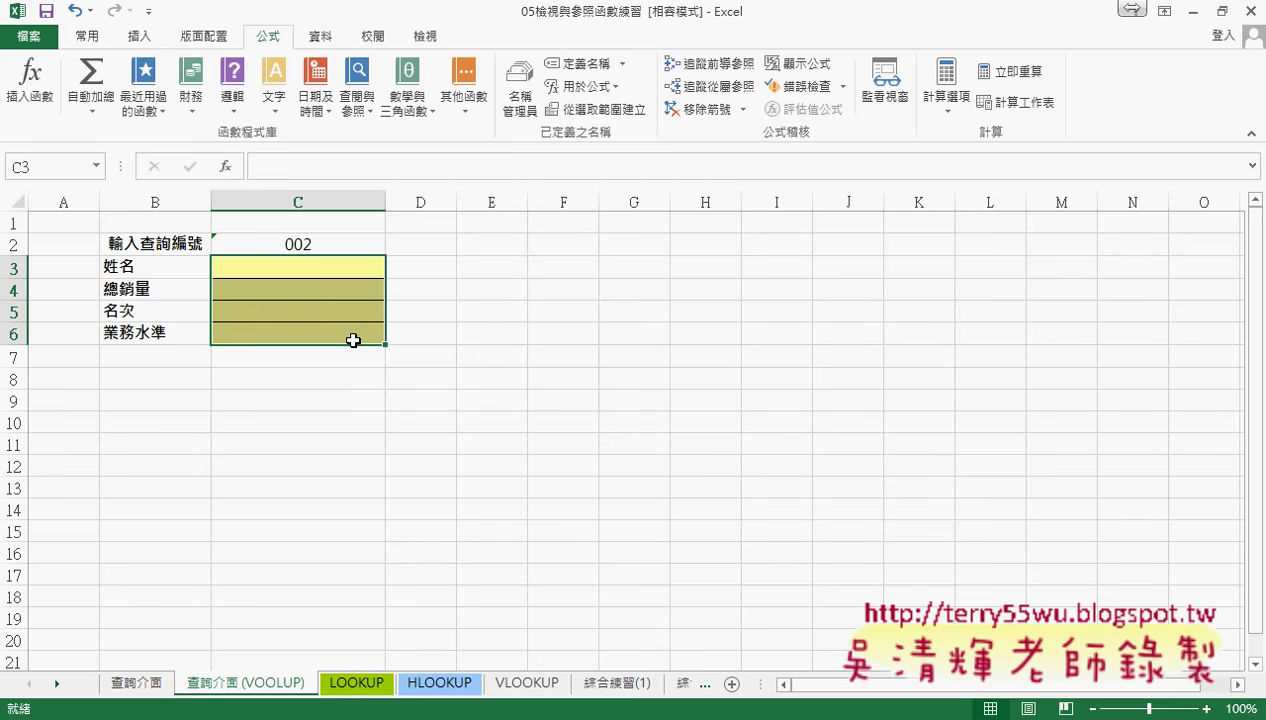
Insert an empty VLOOKUP function into C3 from the 檢視與參照 category
left_click(331, 266)
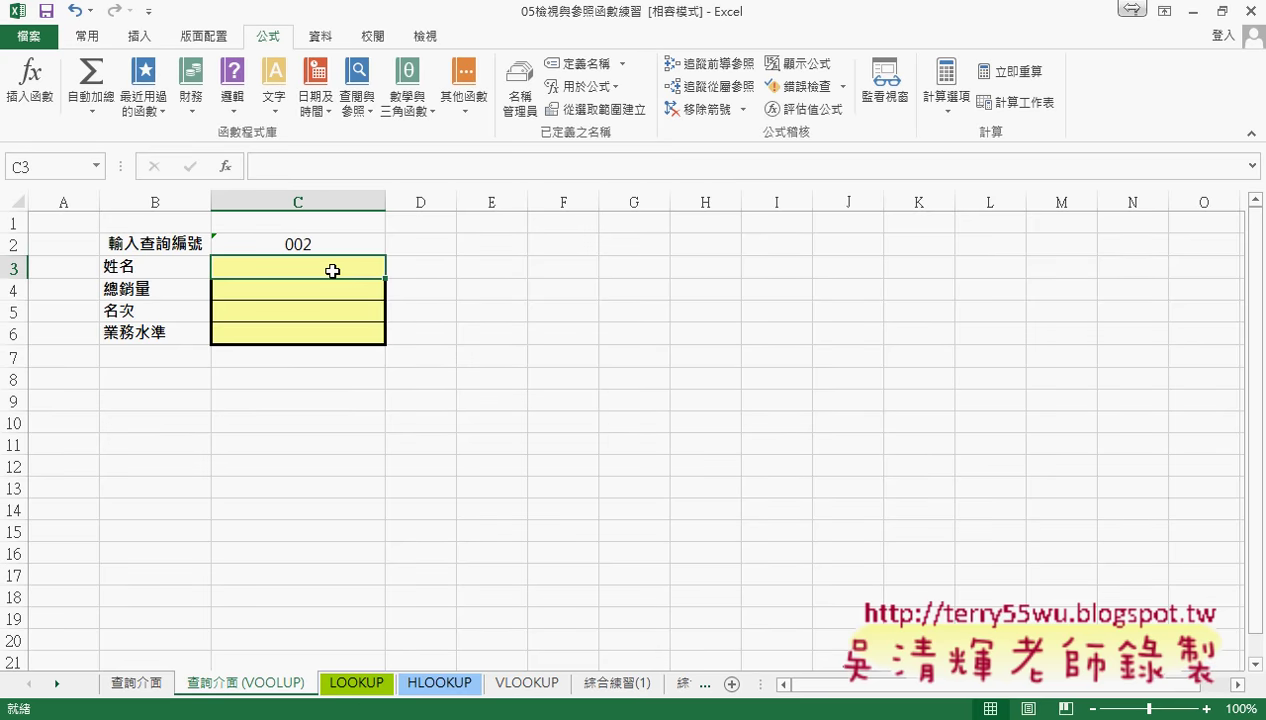
left_click(227, 169)
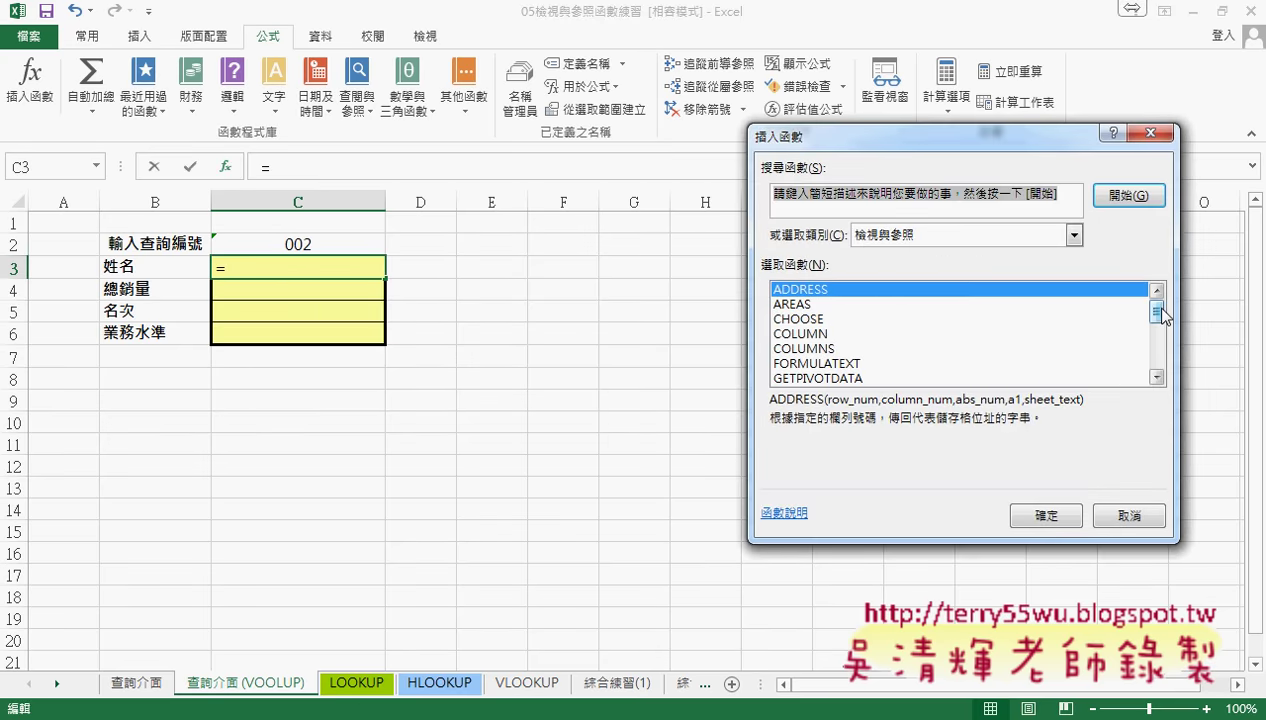
left_click_drag(1157, 316, 1157, 356)
left_click(1074, 234)
left_click(868, 322)
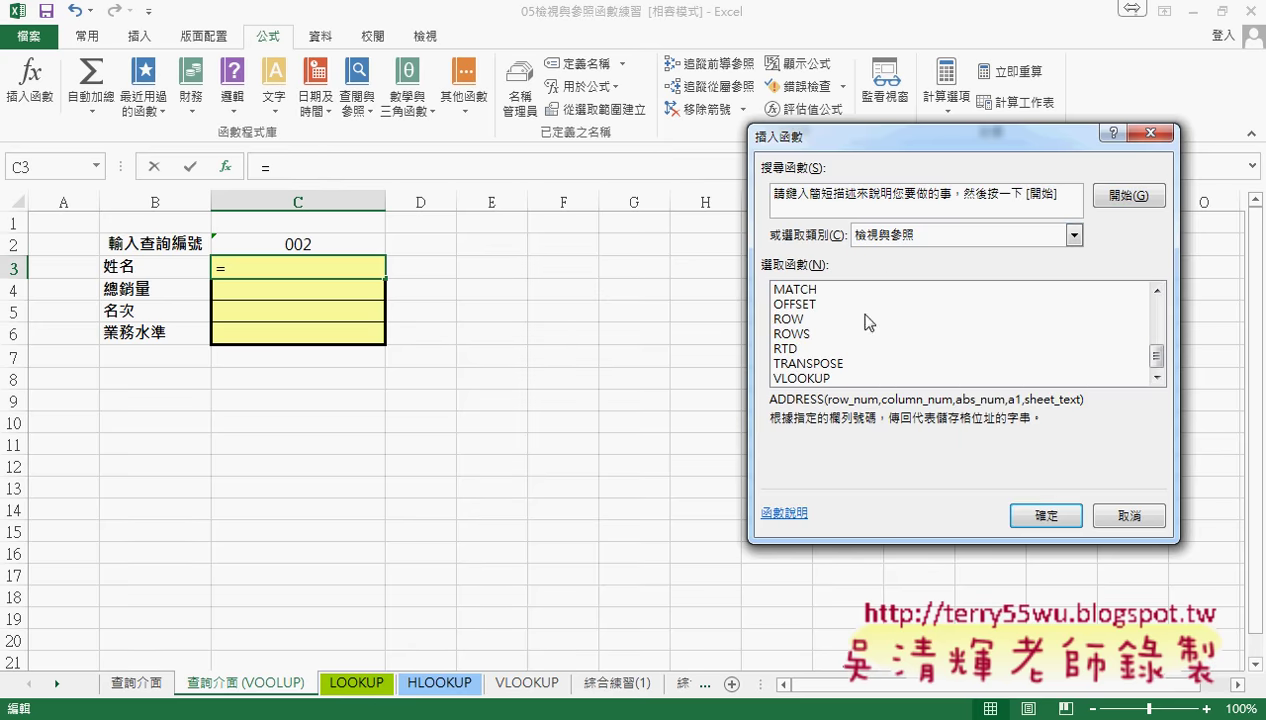
left_click(812, 379)
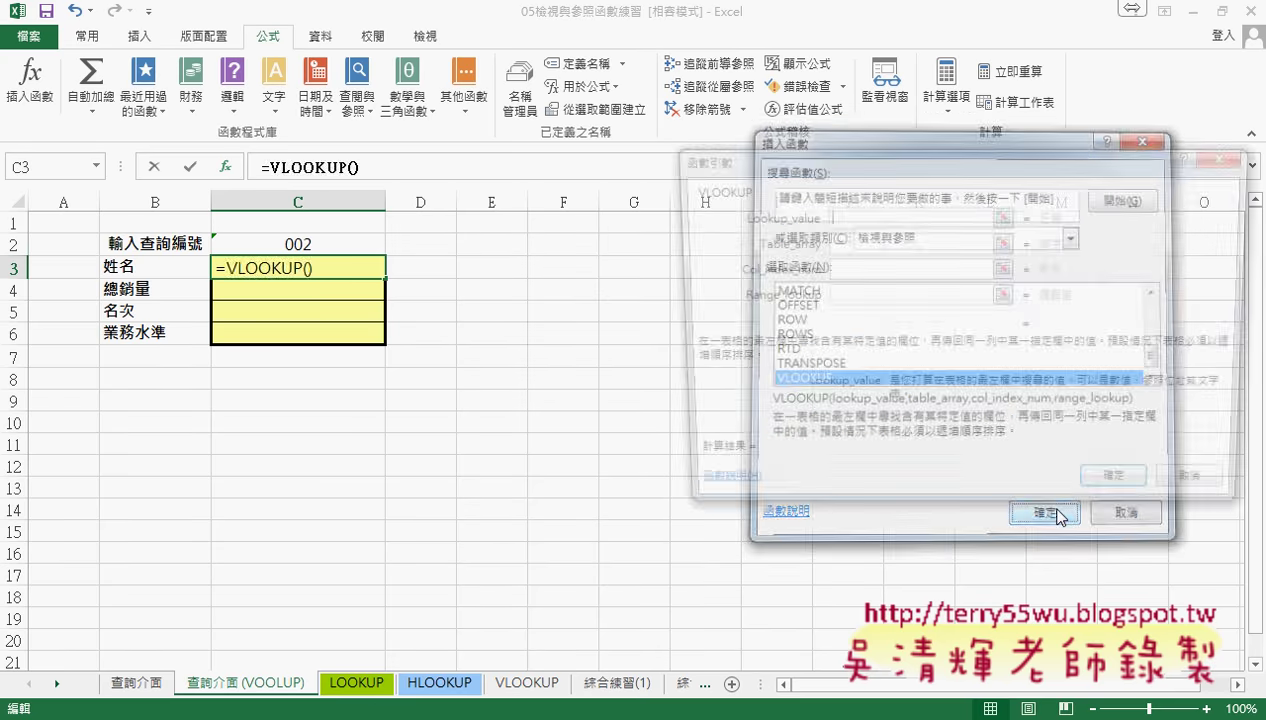
left_click(1045, 515)
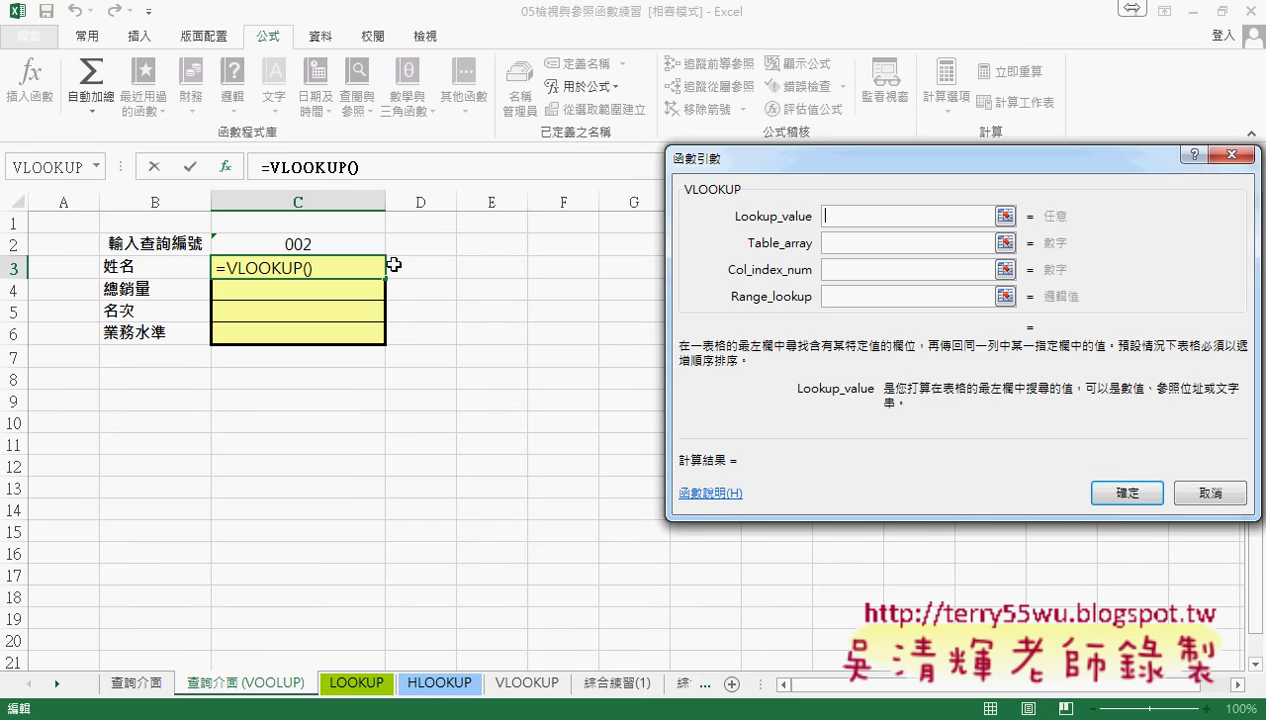
Set the lookup value to C2 and the table array to LOOKUP!A3:E10
left_click(340, 249)
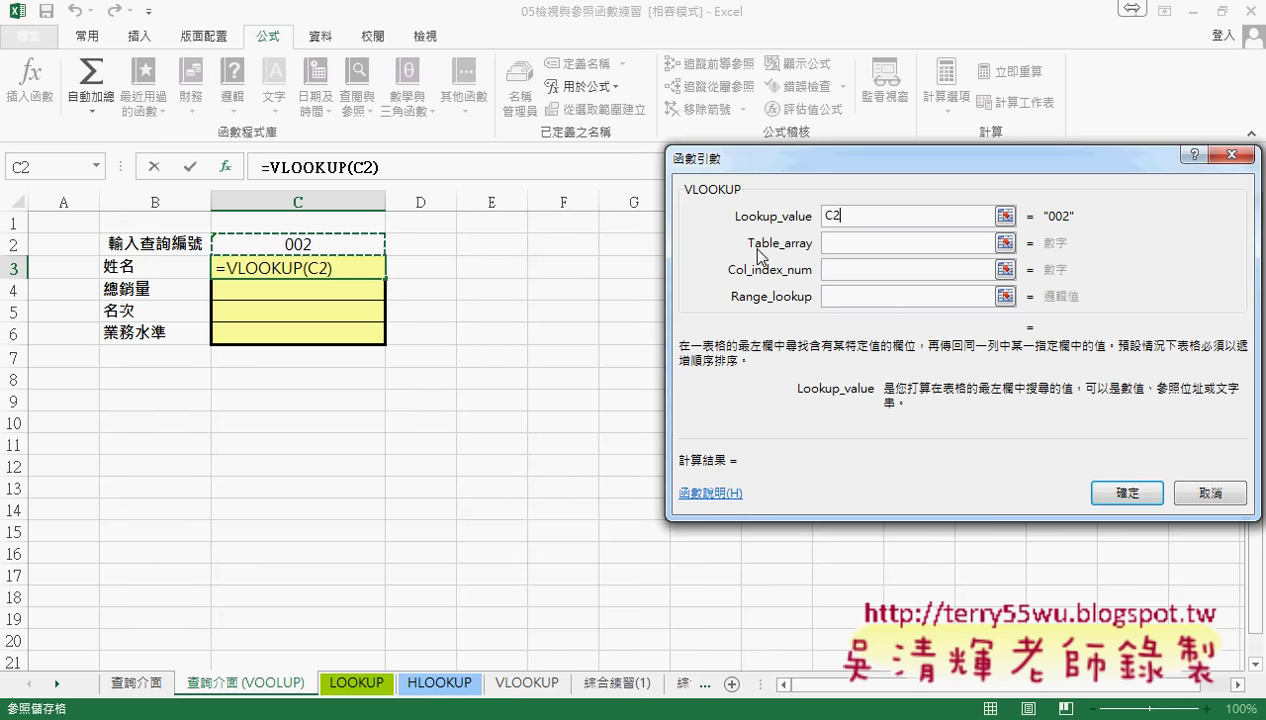
left_click(839, 245)
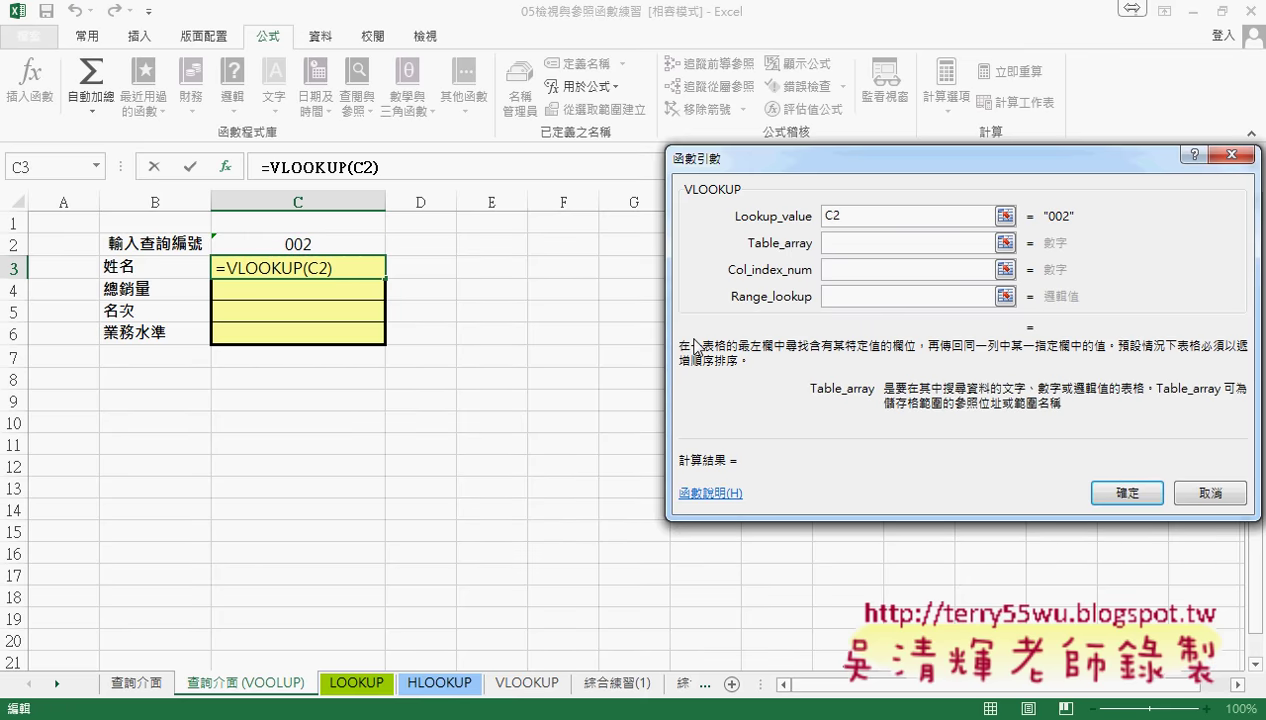
left_click(365, 692)
mouse_move(60, 265)
left_mouse_down()
mouse_move(297, 345)
mouse_move(386, 421)
left_mouse_up()
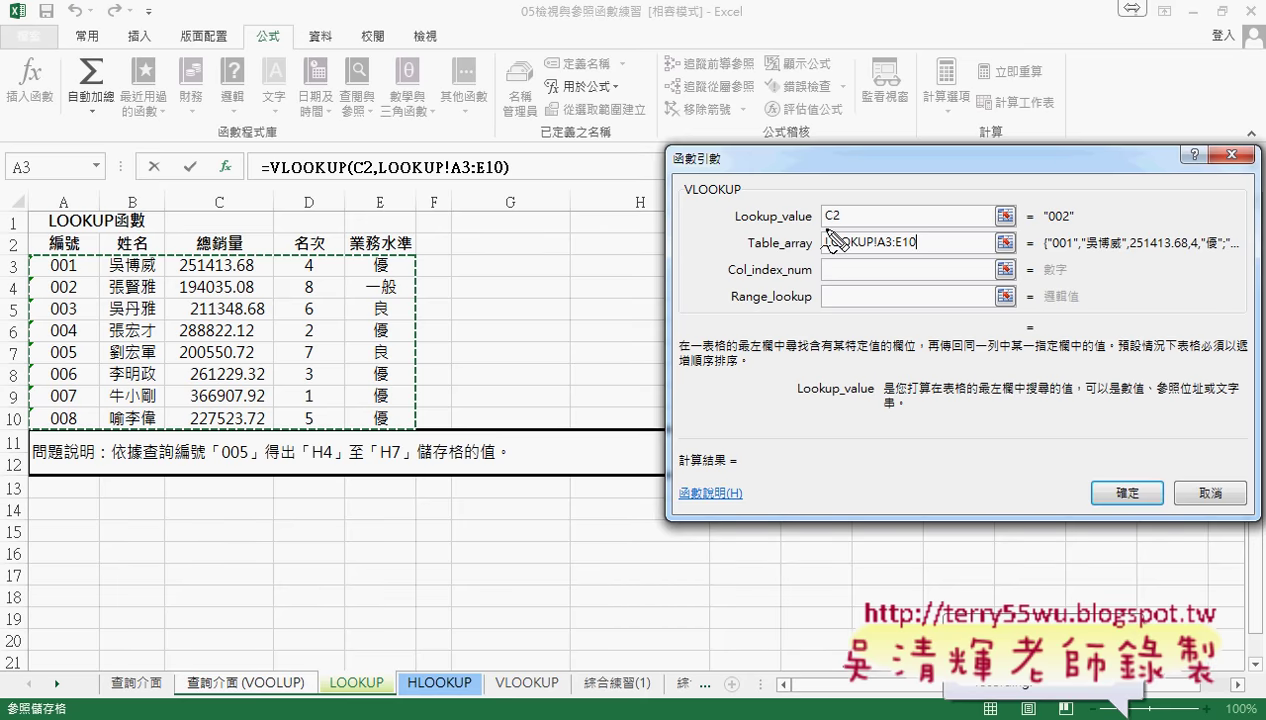
Underline the word Table and outline the A2:E10 data table for emphasis
left_click_drag(749, 252, 778, 250)
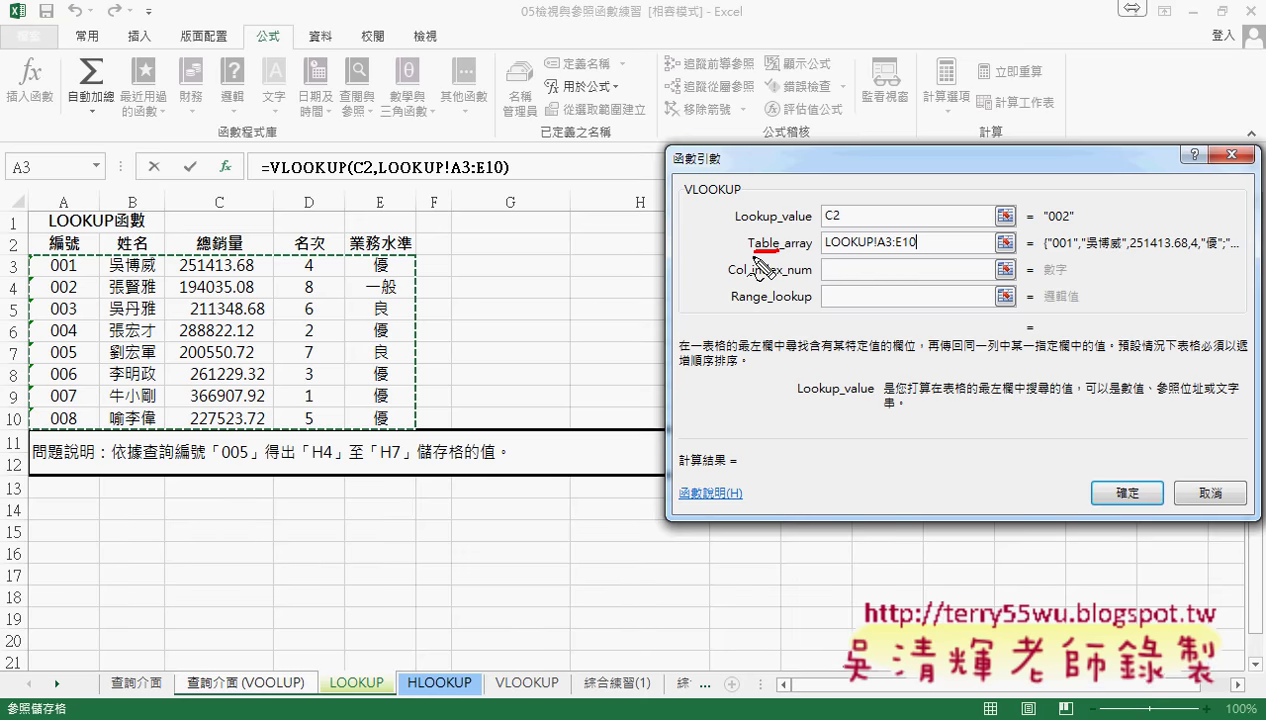
mouse_move(17, 268)
left_mouse_down()
mouse_move(428, 432)
mouse_move(20, 436)
left_mouse_up()
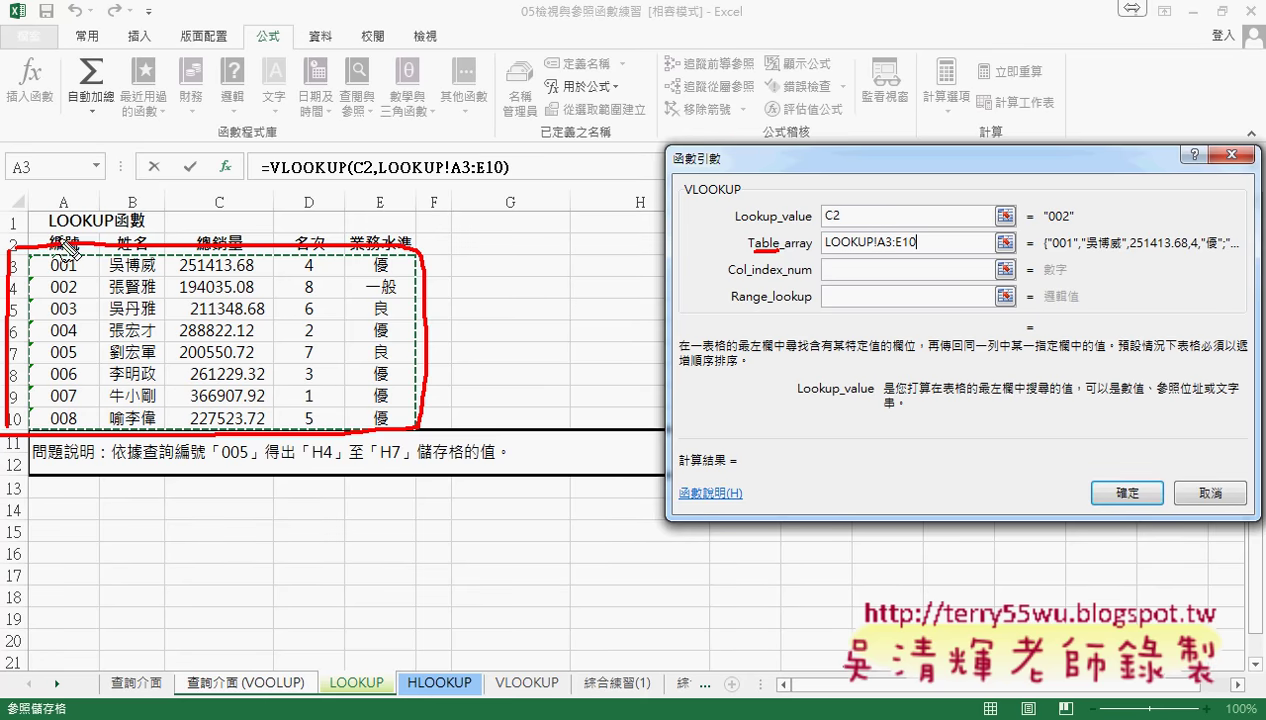
left_click_drag(80, 230, 86, 245)
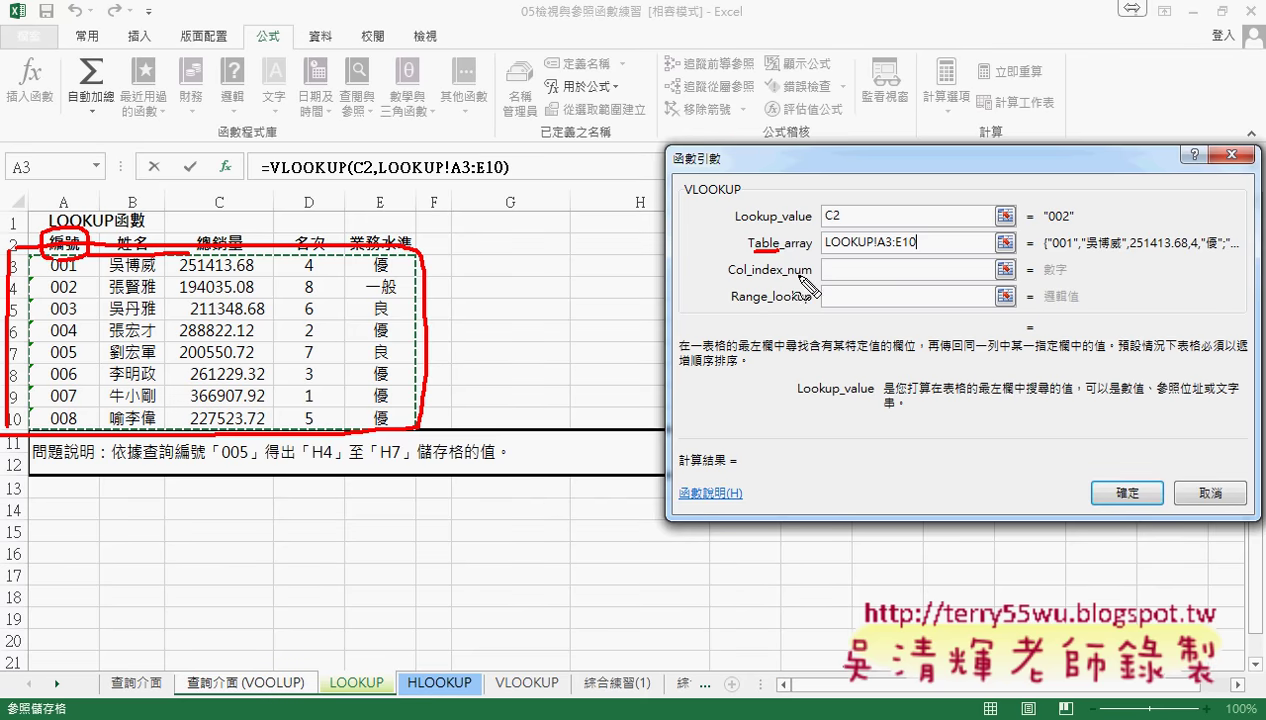
left_click_drag(876, 253, 916, 253)
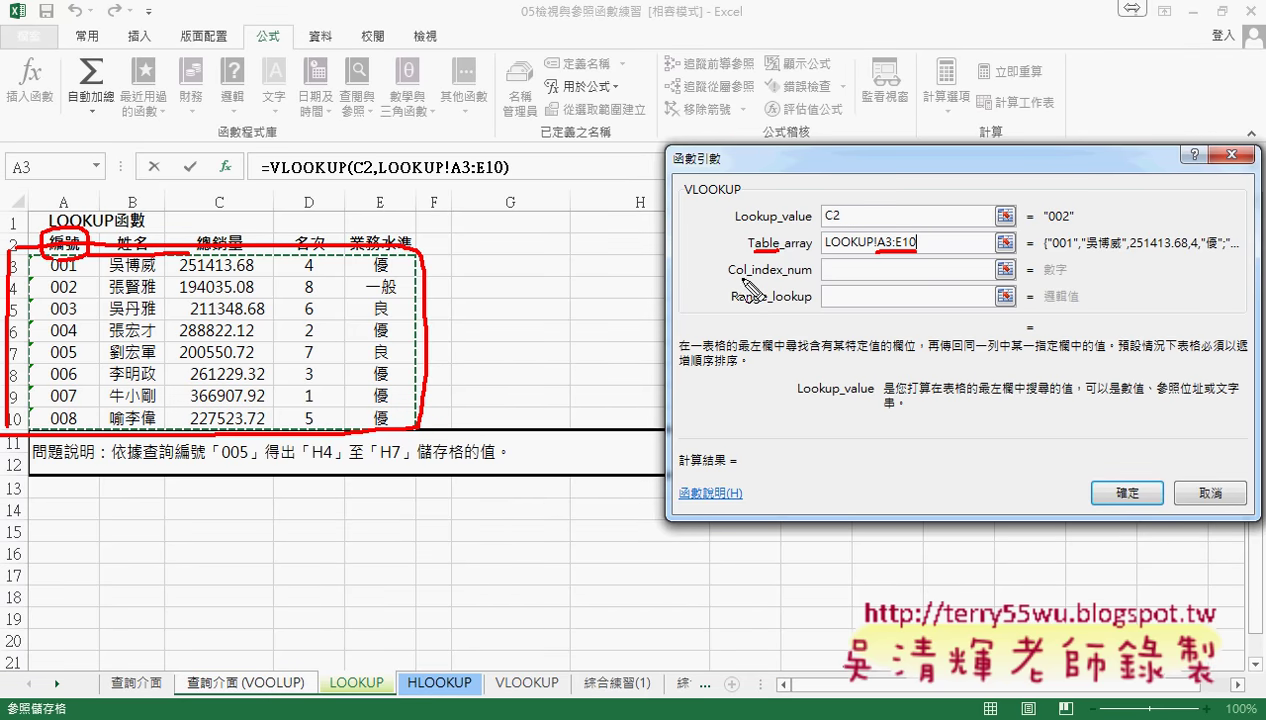
left_click_drag(727, 279, 746, 279)
left_click_drag(73, 170, 73, 207)
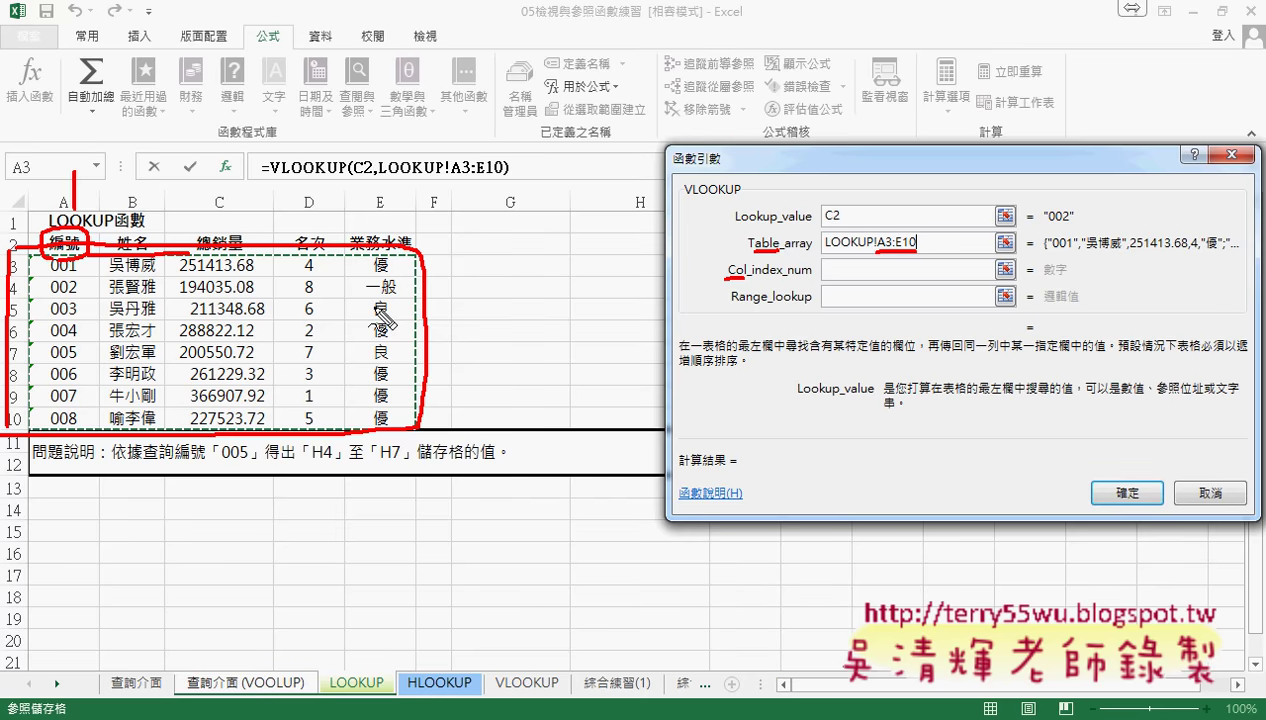
left_click_drag(137, 186, 160, 208)
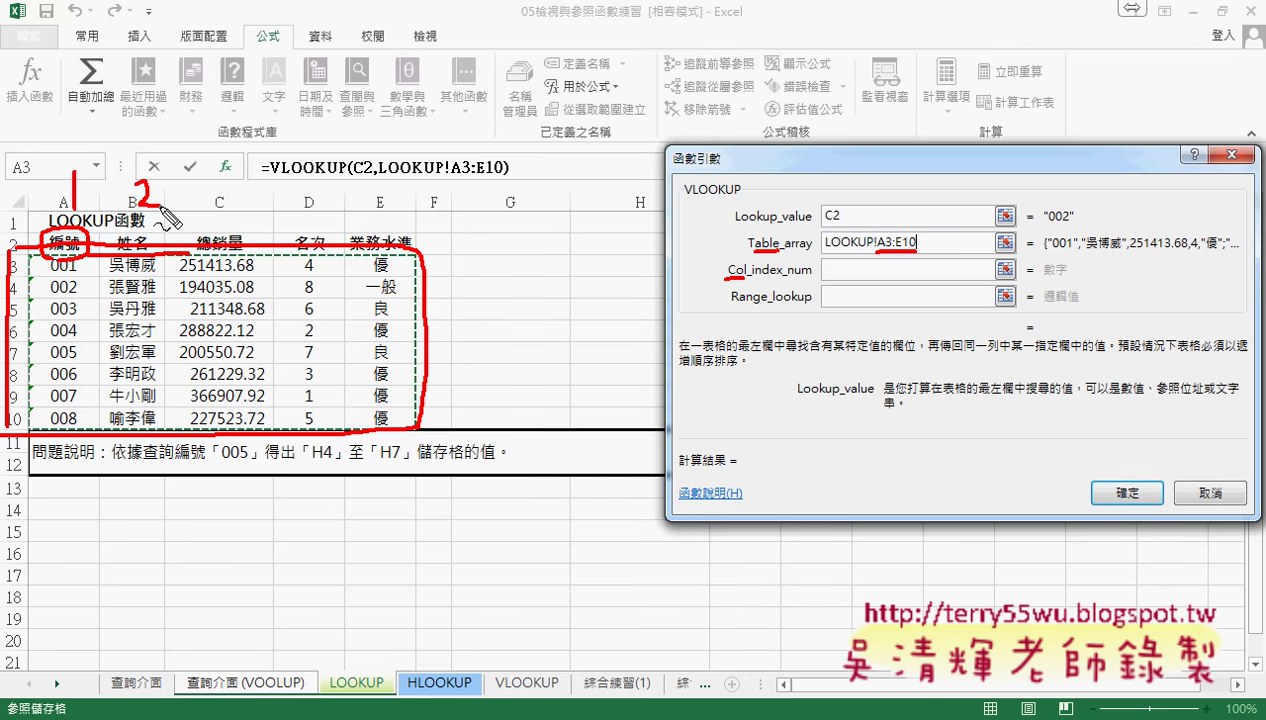
Enter column index 2 and range lookup 0 in the VLOOKUP arguments
key("Escape")
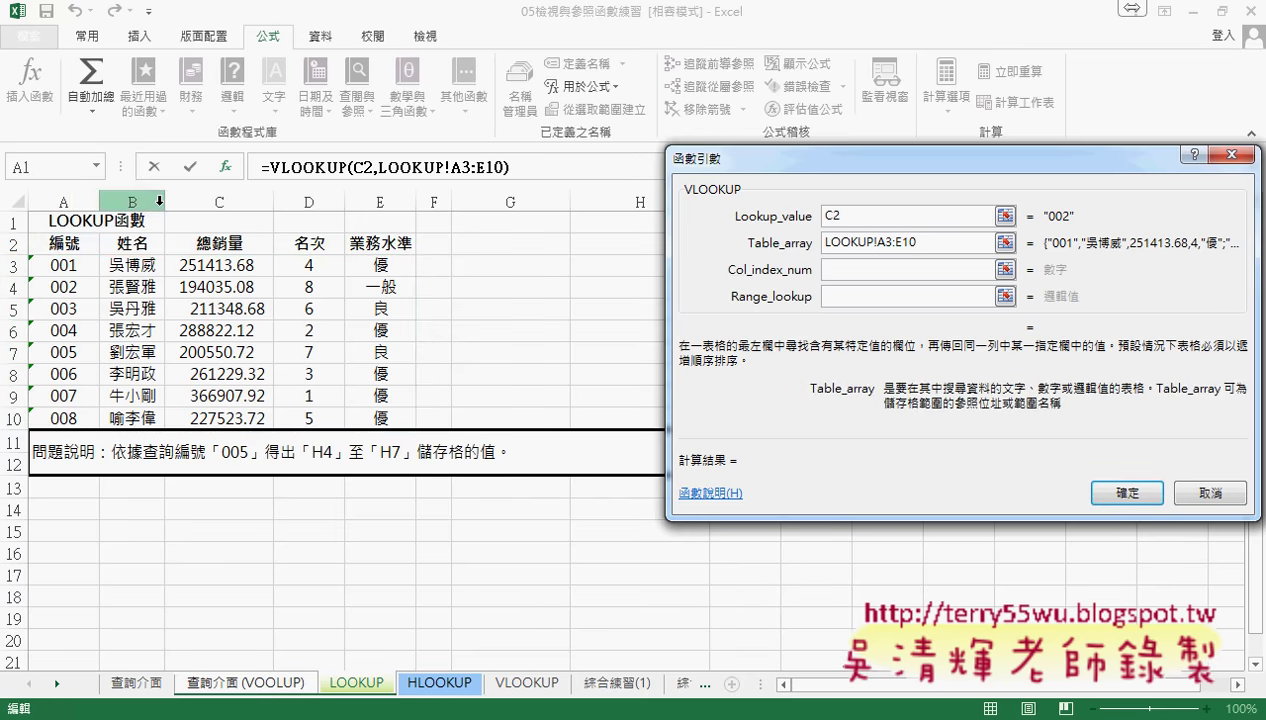
left_click(838, 268)
type("2")
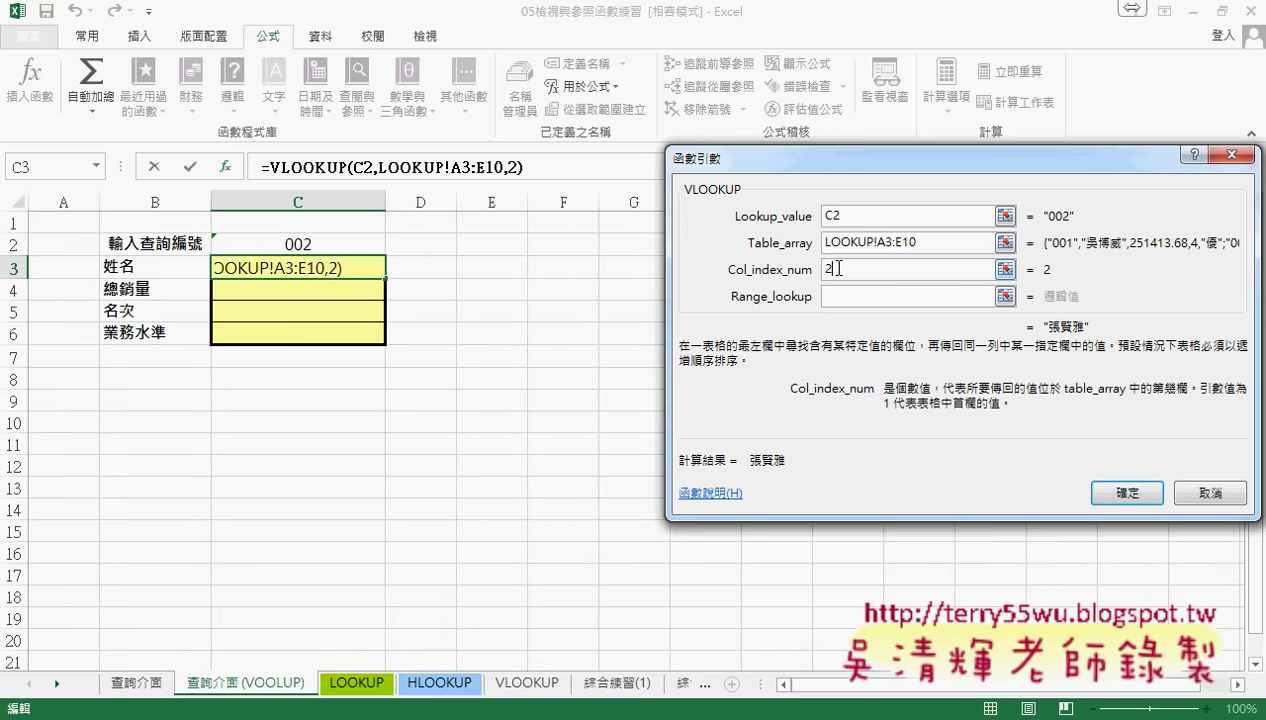
left_click(852, 297)
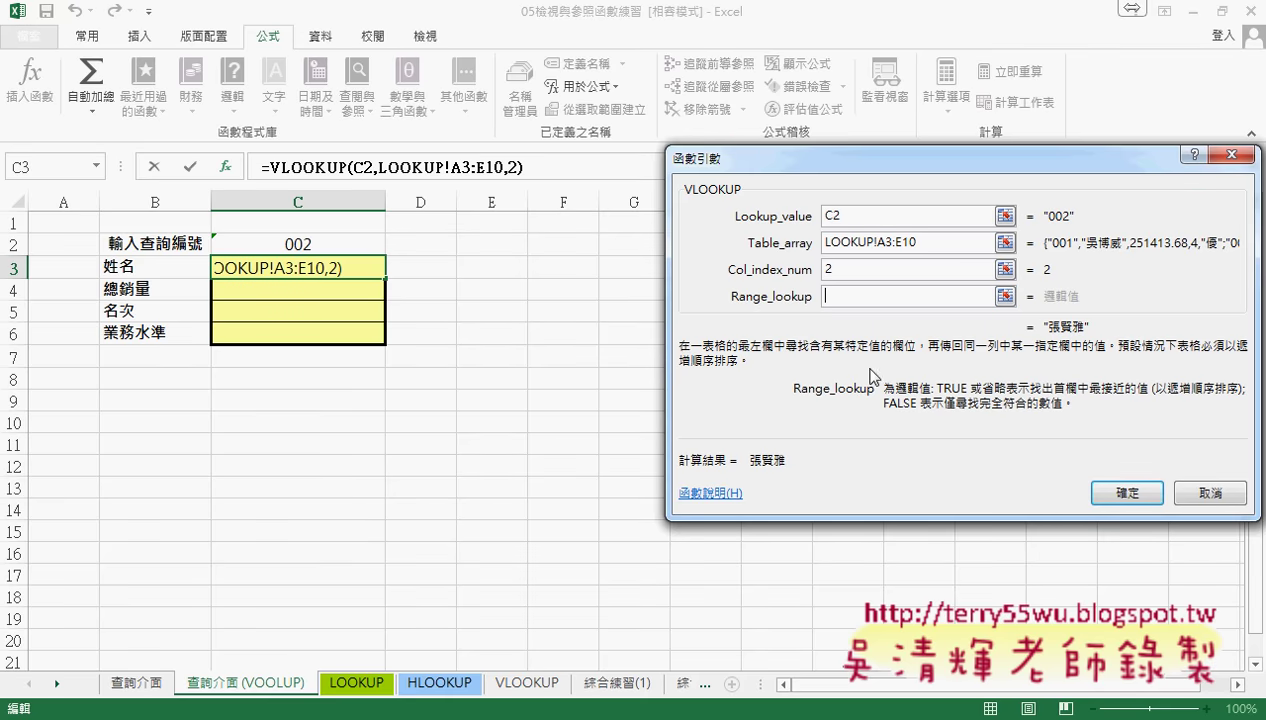
type("0")
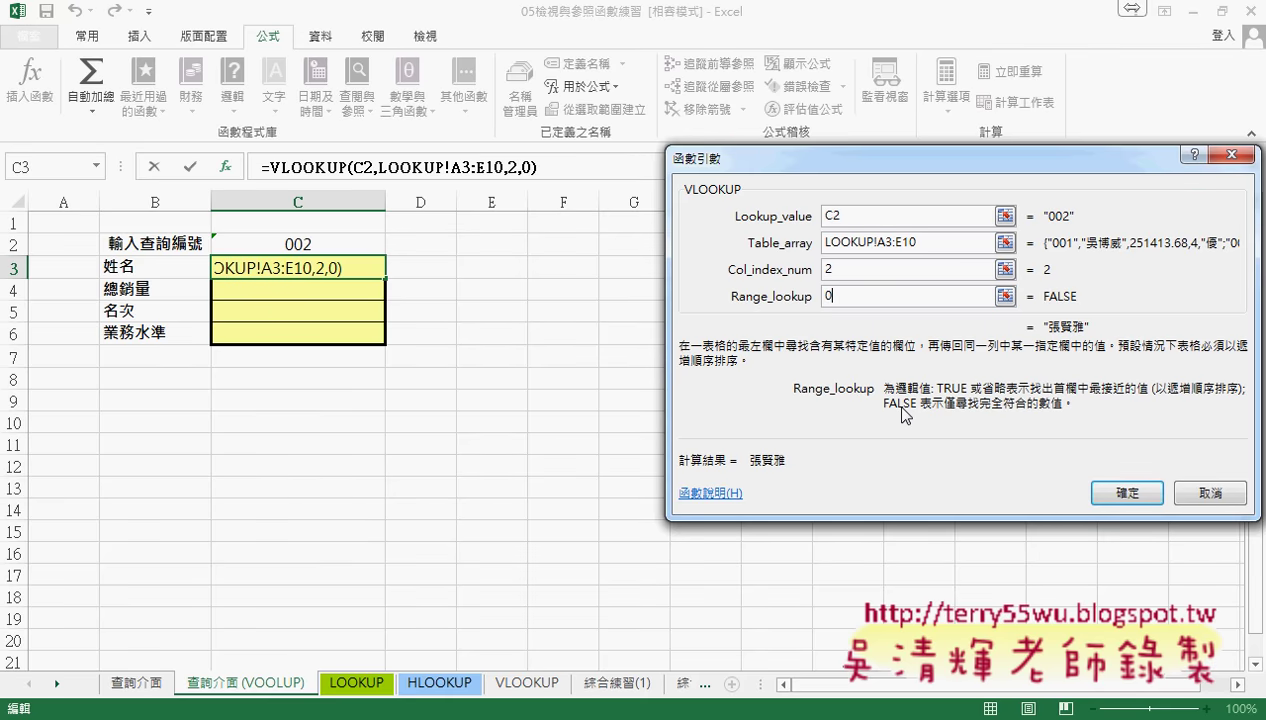
Try 10 as the range lookup while comparing the lookup value and match-type help
key("BackSpace")
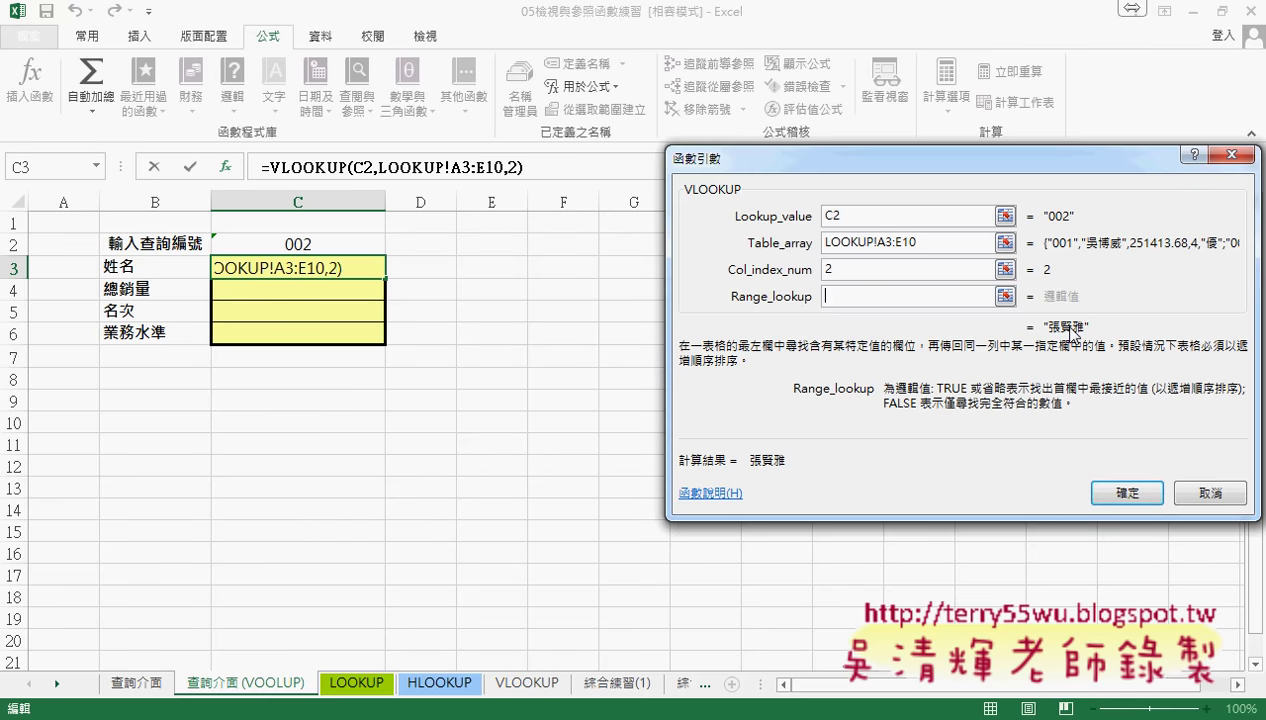
type("1")
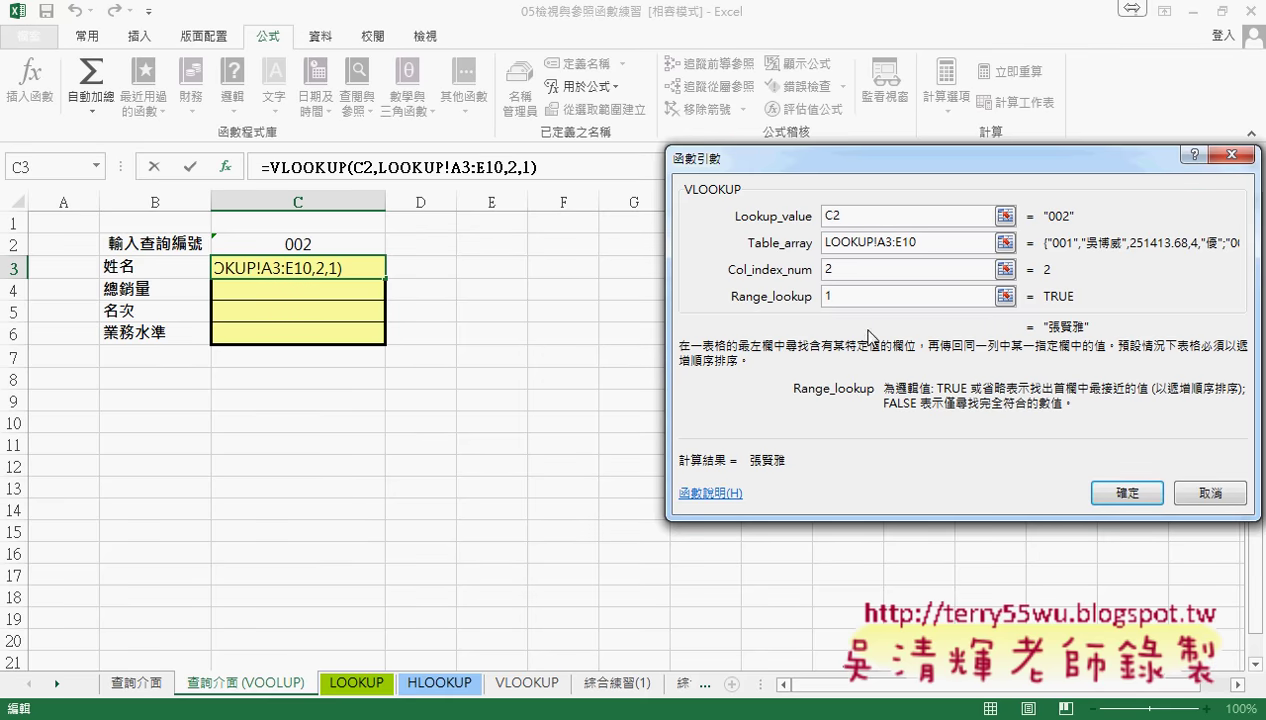
type("0")
left_click(846, 217)
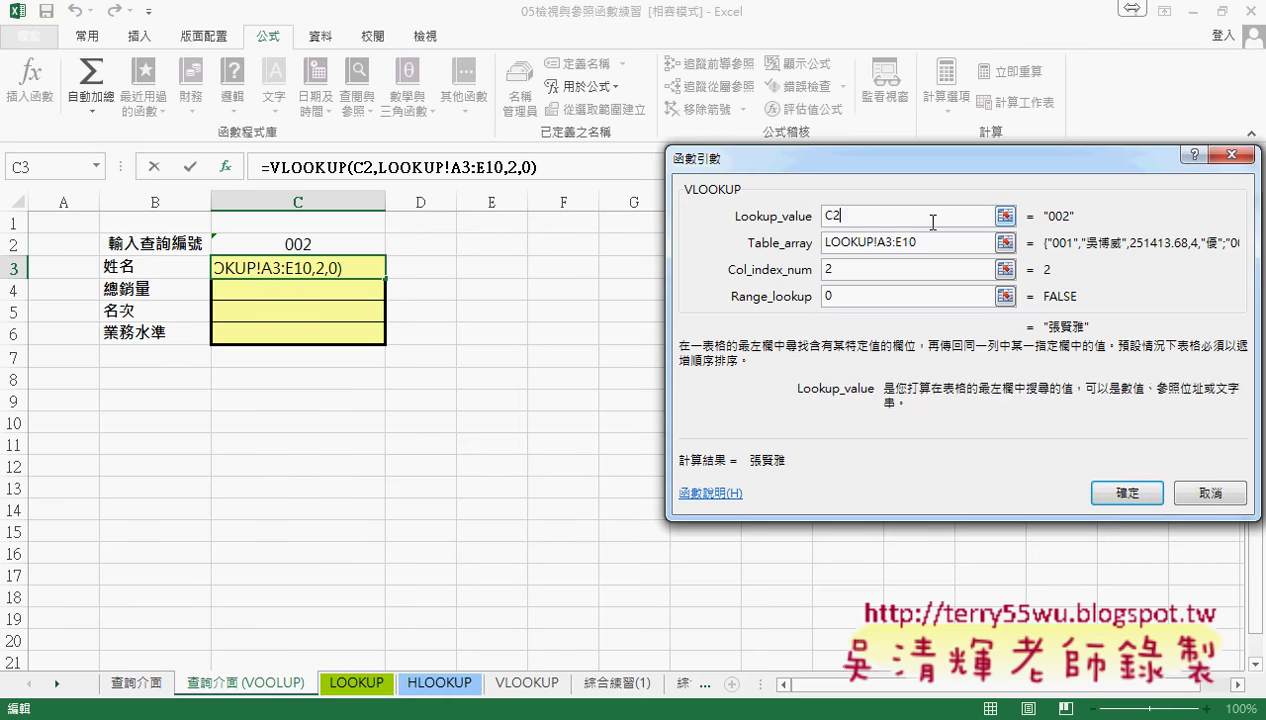
left_click(830, 294)
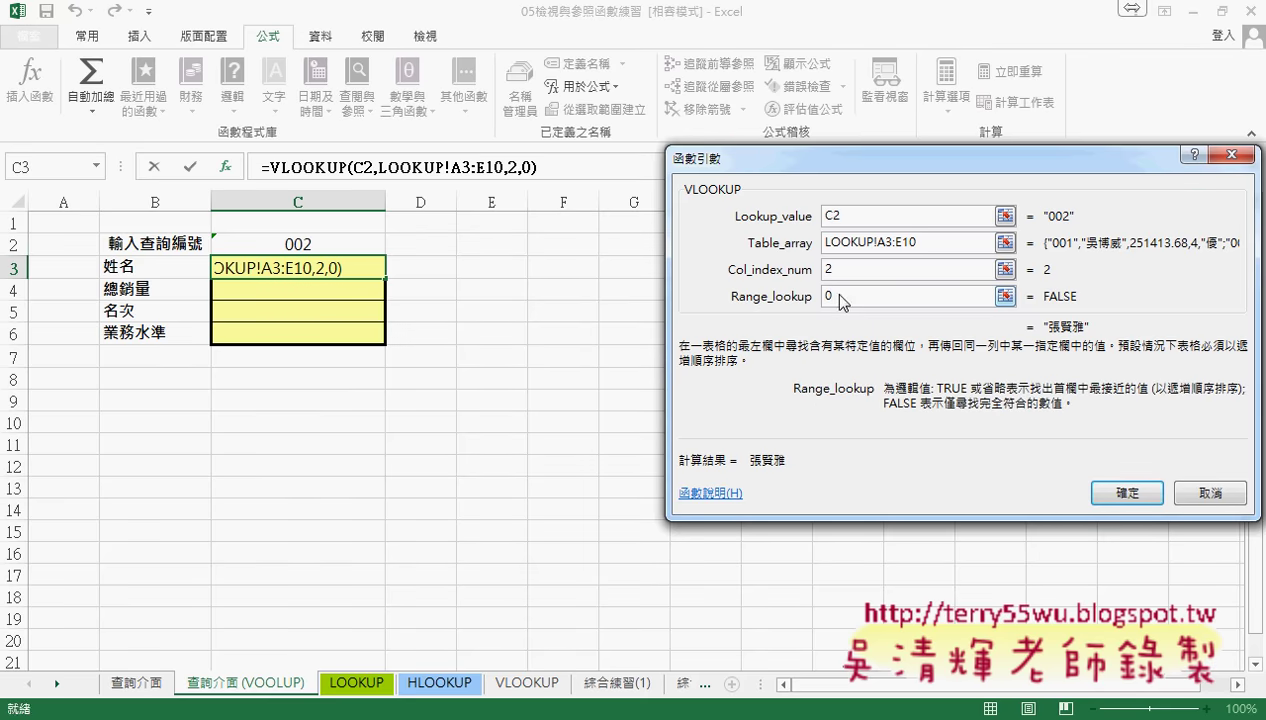
left_click(843, 216)
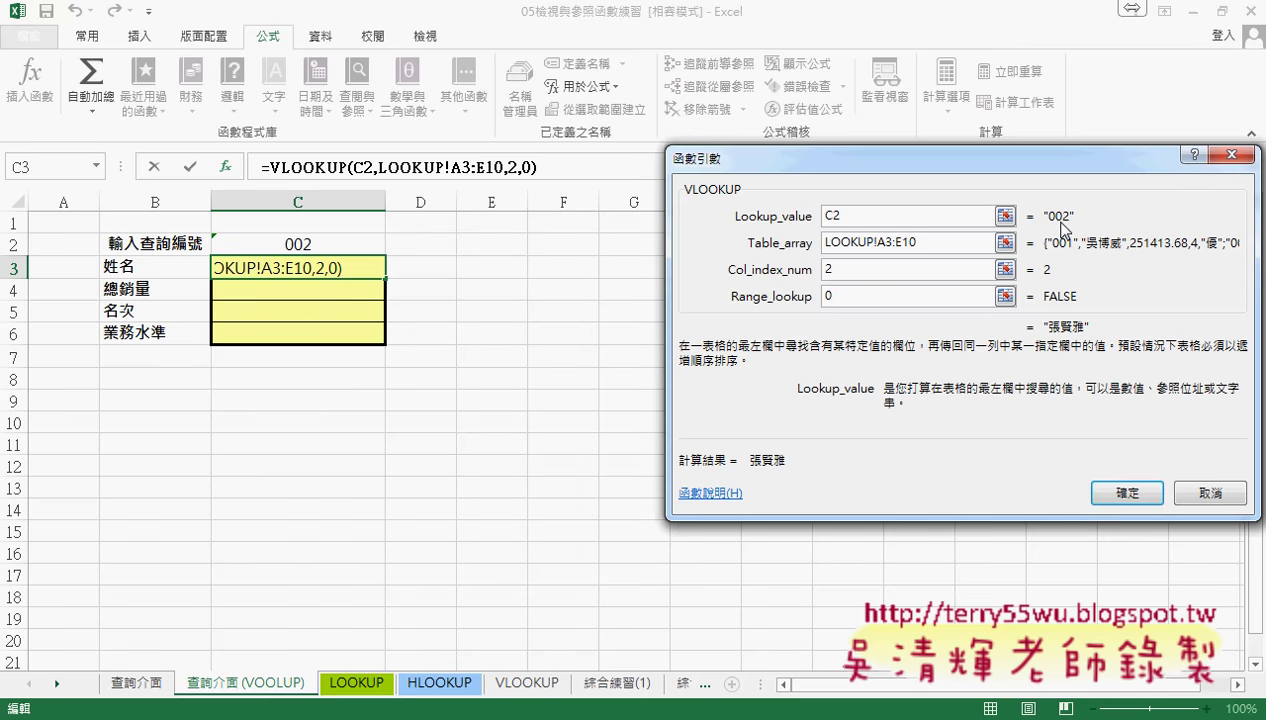
left_click(855, 296)
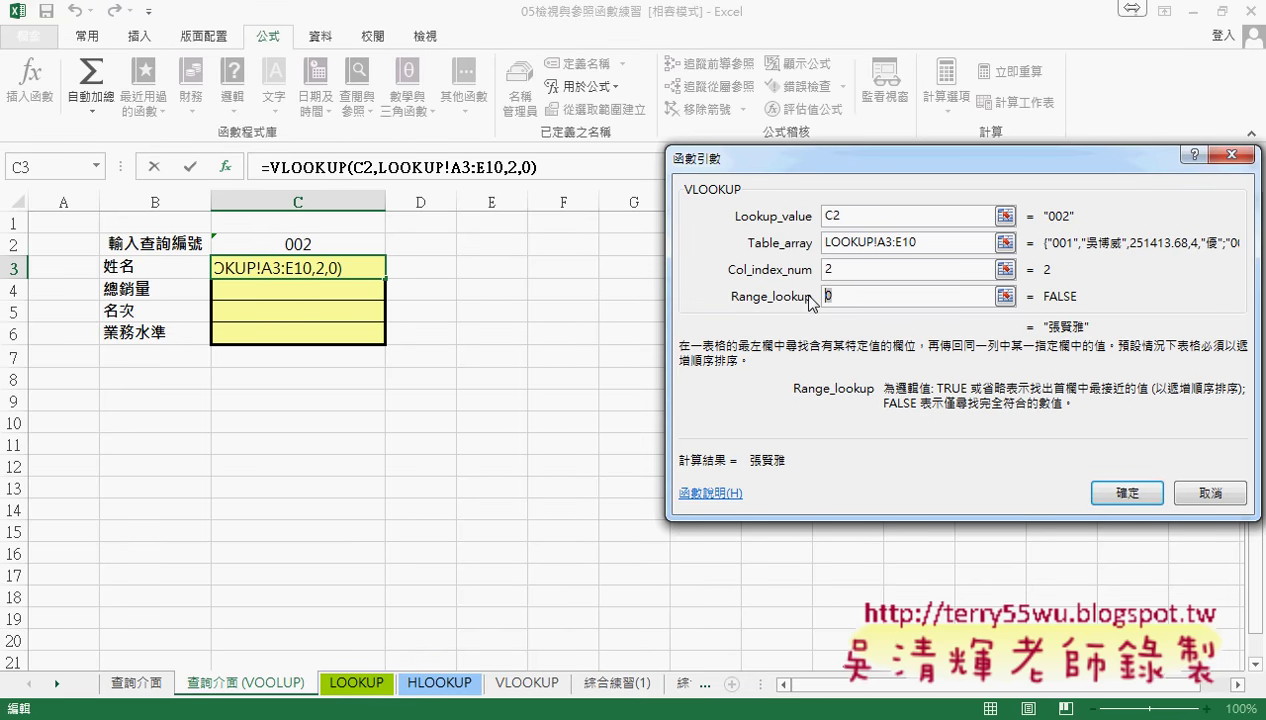
Set range lookup back to 0 and commit =VLOOKUP(C2,LOOKUP!A3:E10,2,0) into C3
key("BackSpace")
type("1")
key("BackSpace")
type("0")
left_click(1140, 493)
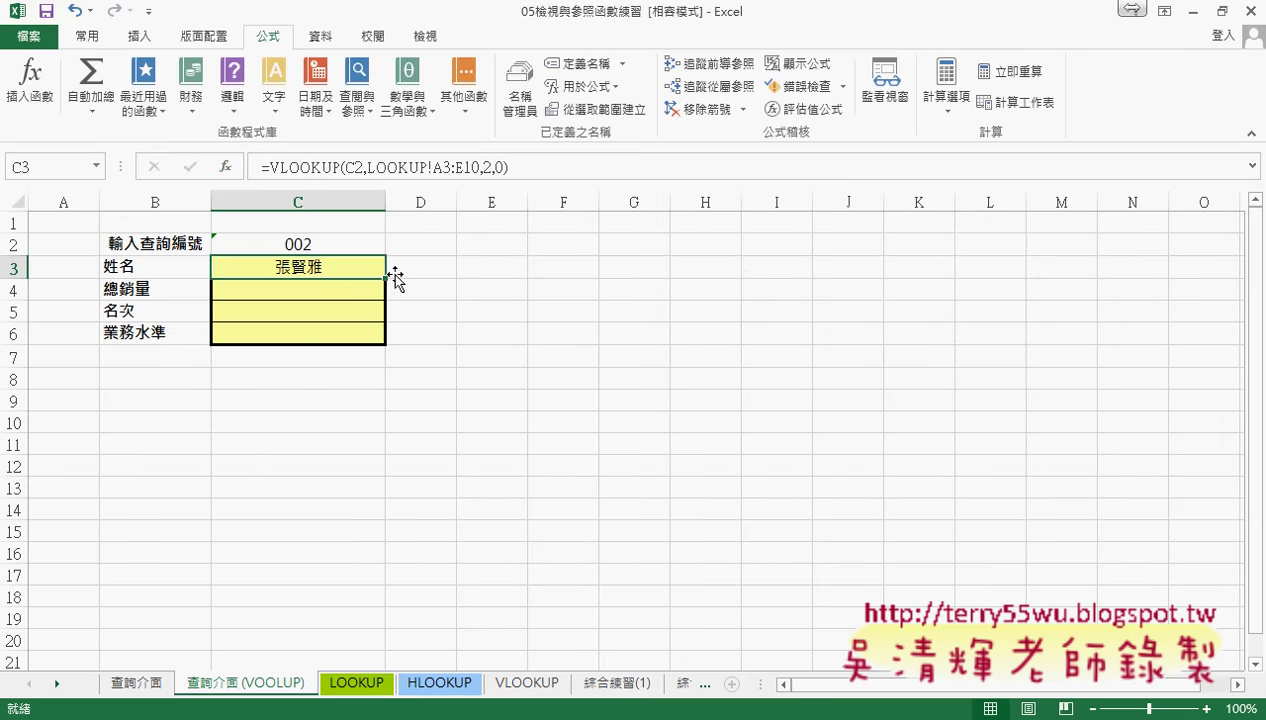
Review C3's formula, highlighting its C2 reference in the formula bar
left_click(340, 246)
left_click(322, 267)
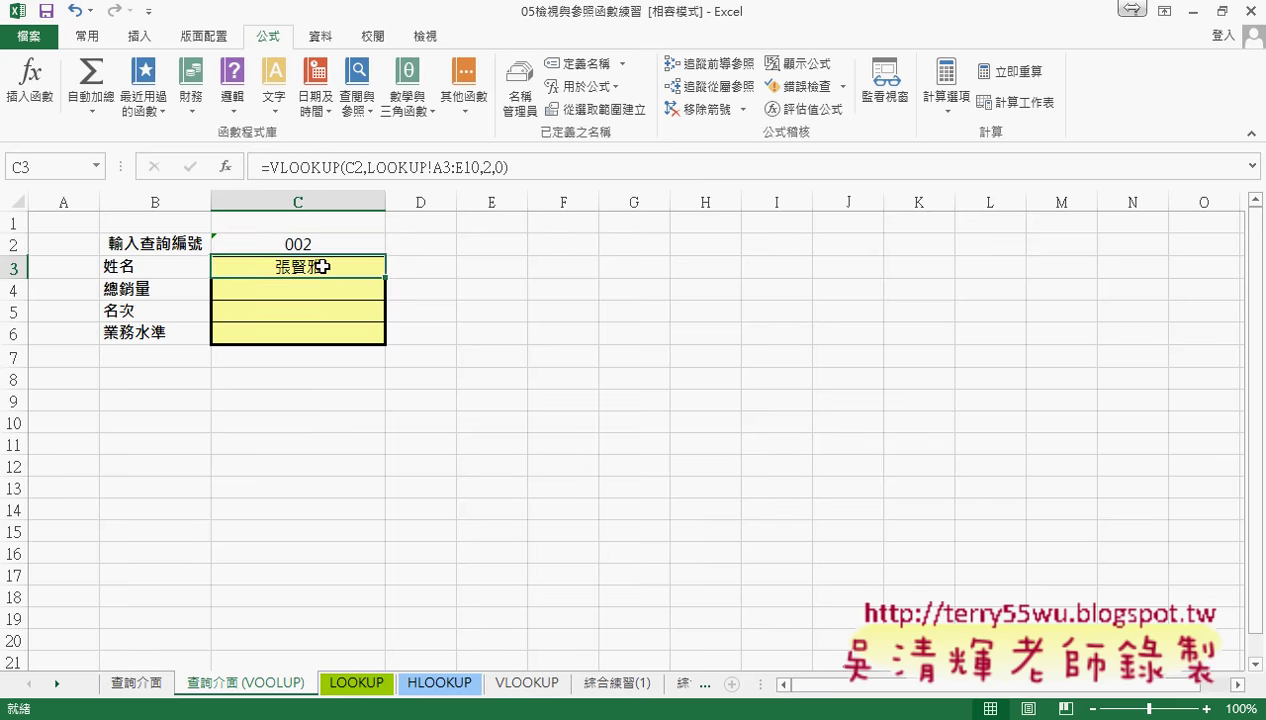
left_click(500, 167)
double_click(499, 167)
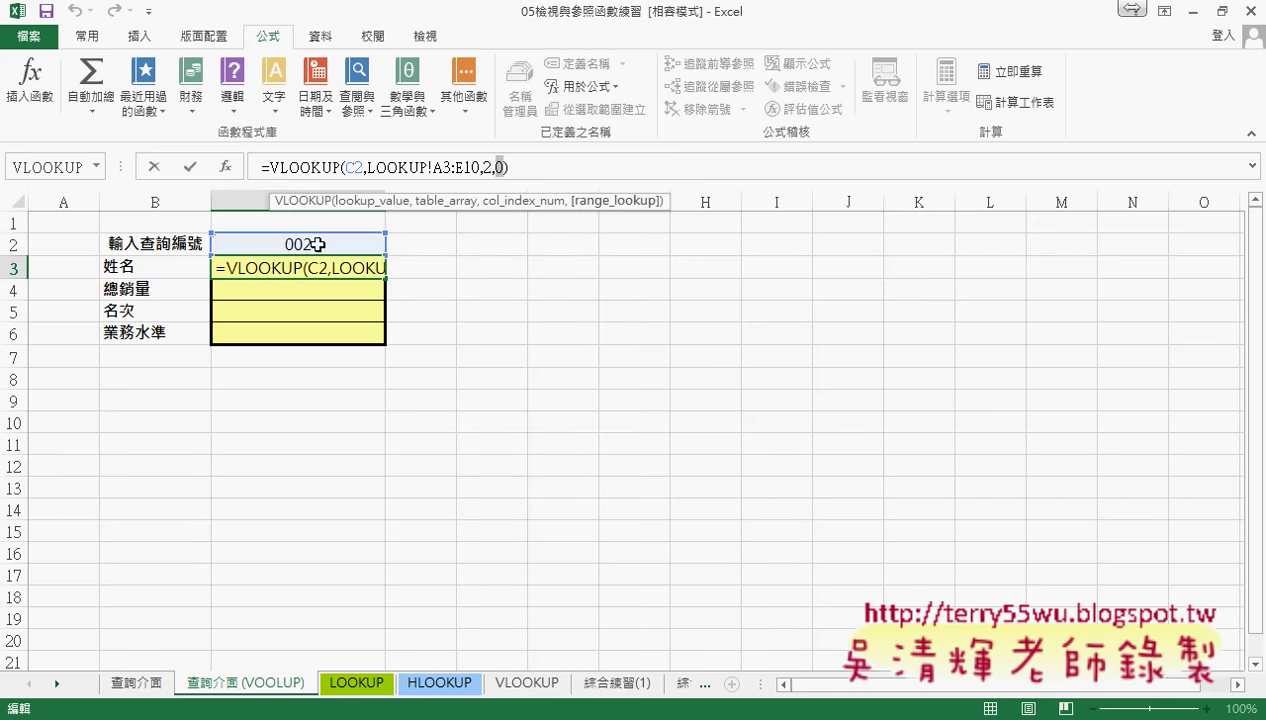
left_click(319, 246)
left_click(190, 167)
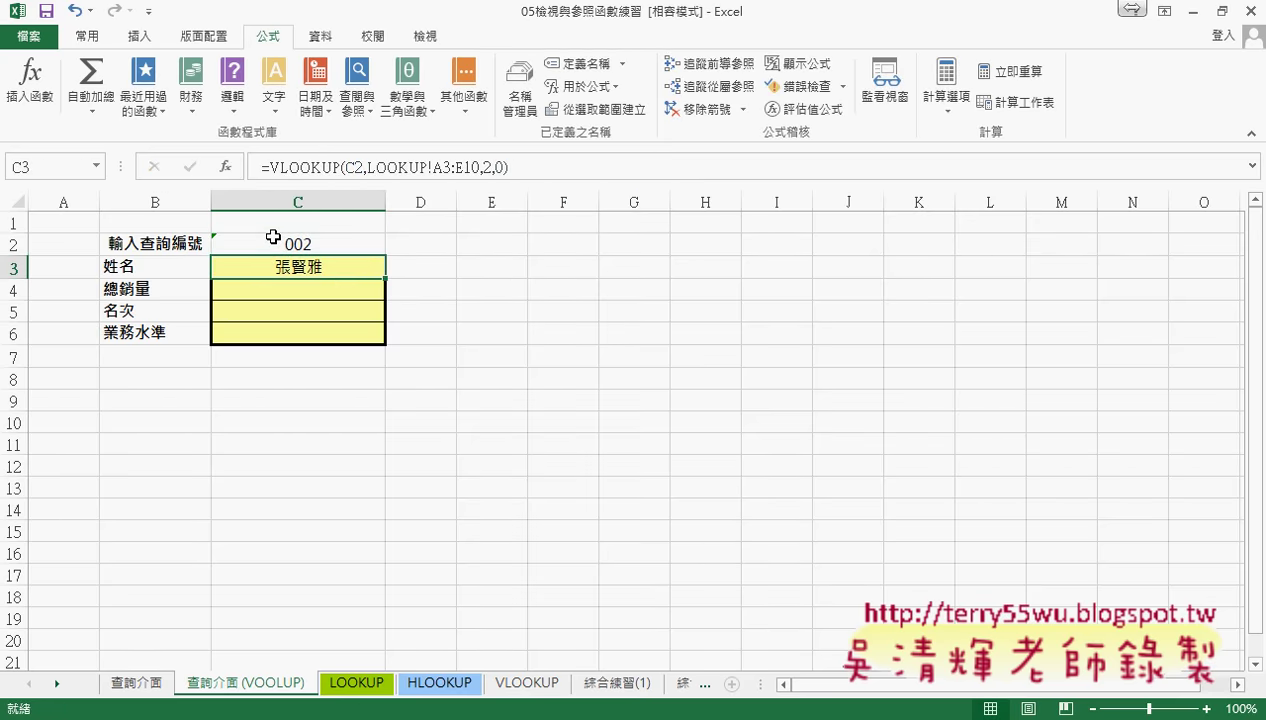
double_click(313, 245)
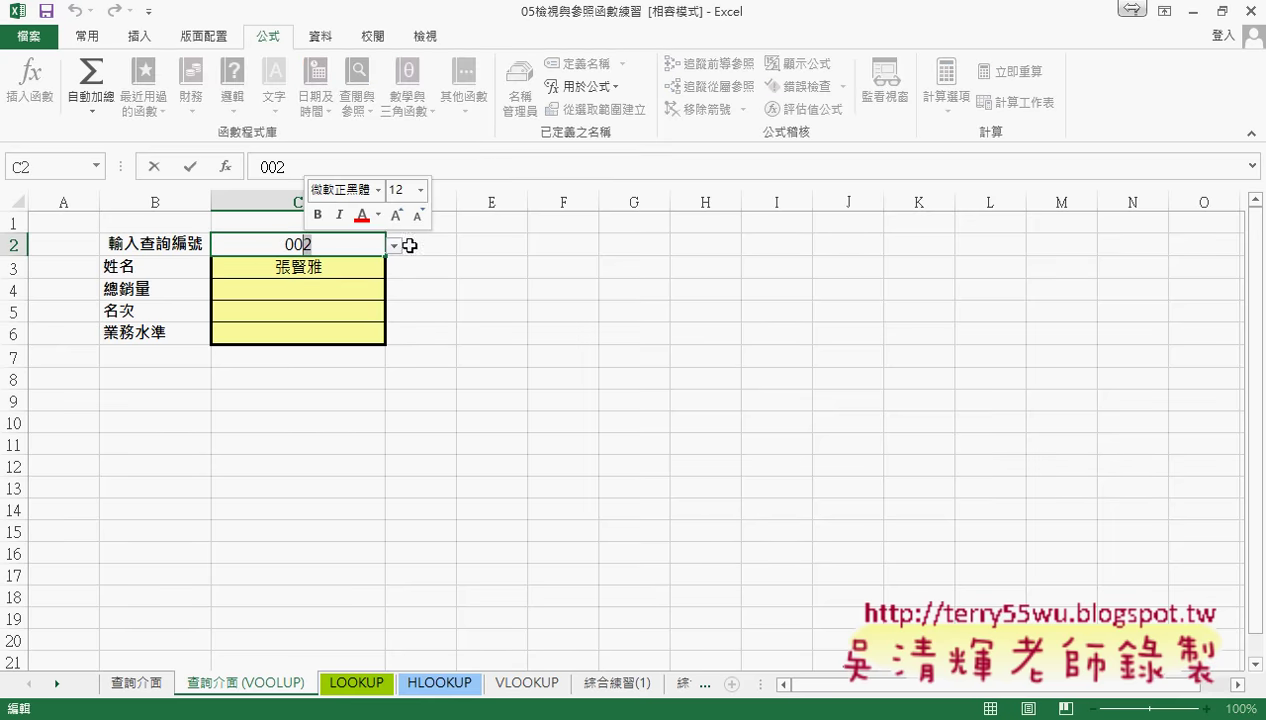
left_click(395, 247)
left_click(395, 247)
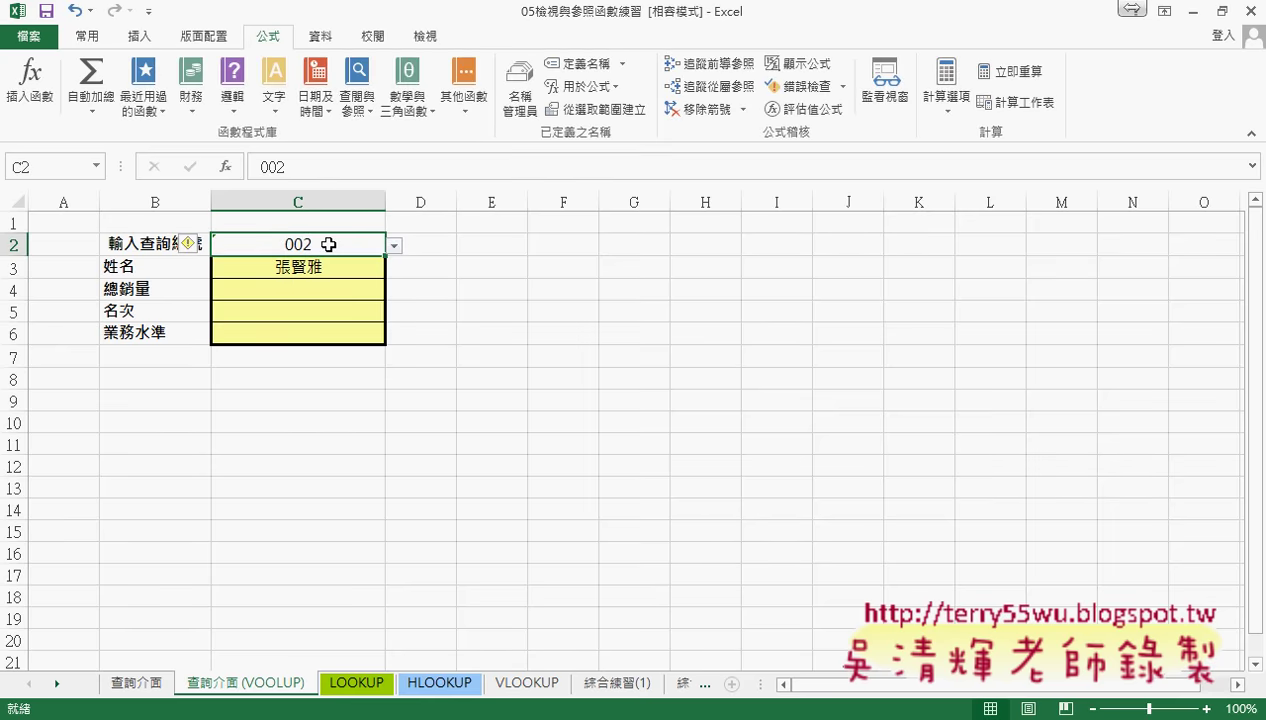
double_click(319, 245)
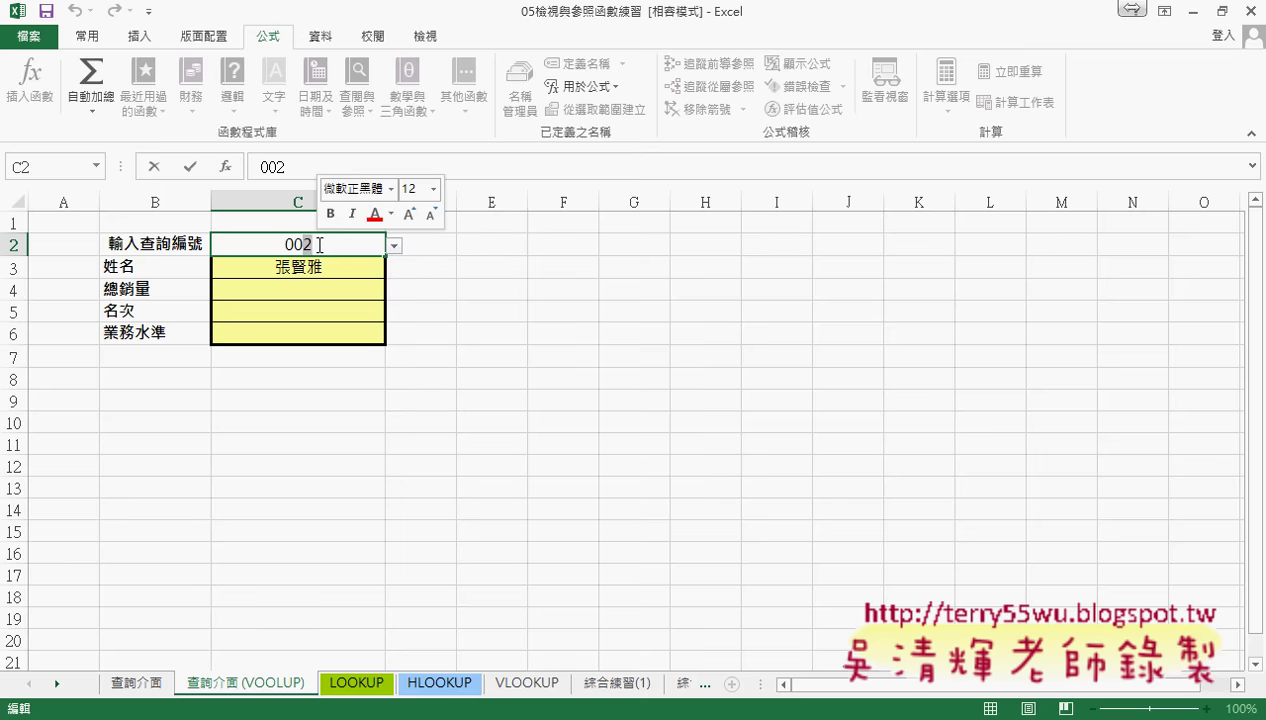
type("9")
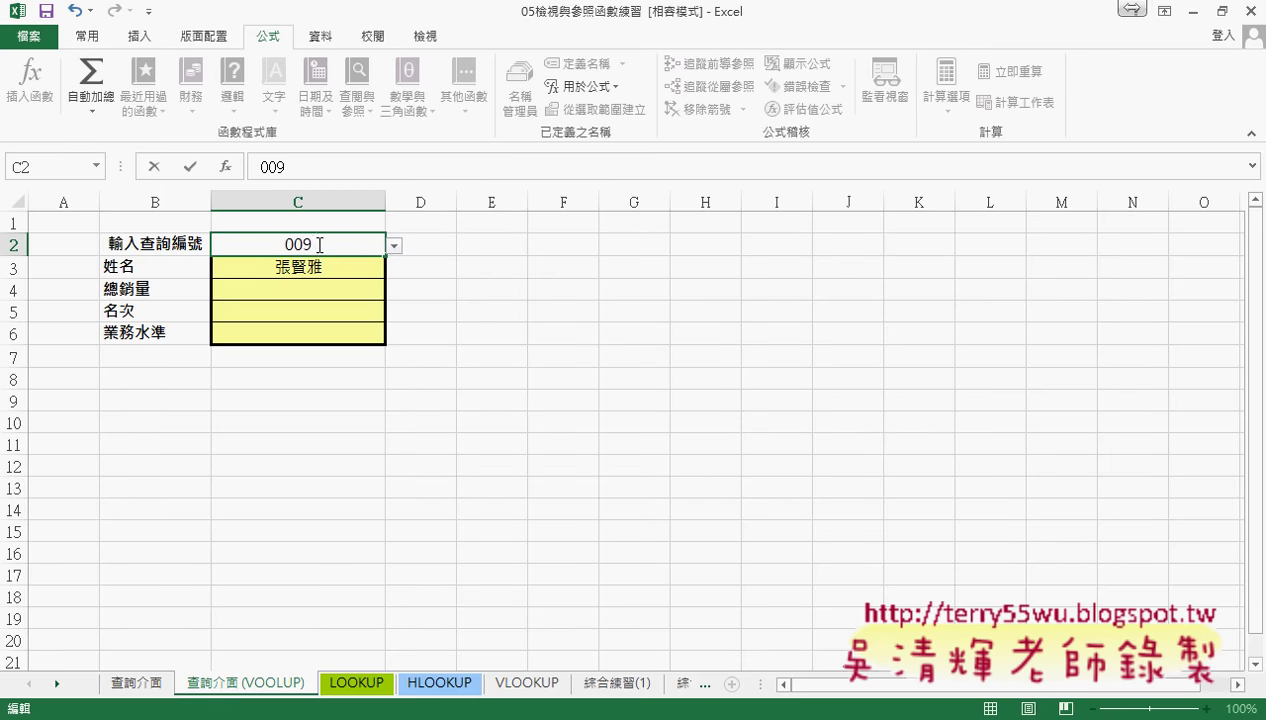
key("Return")
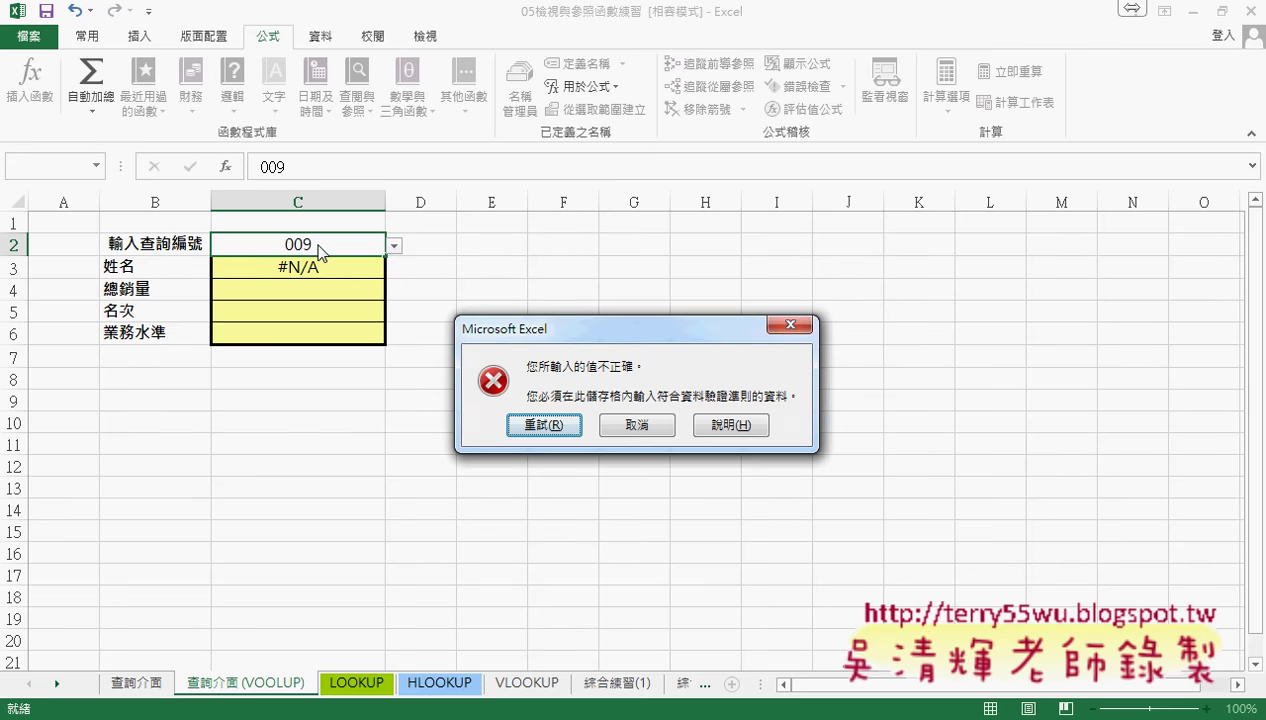
left_click(620, 425)
Change C3's VLOOKUP match type to 1 and commit the formula
double_click(498, 167)
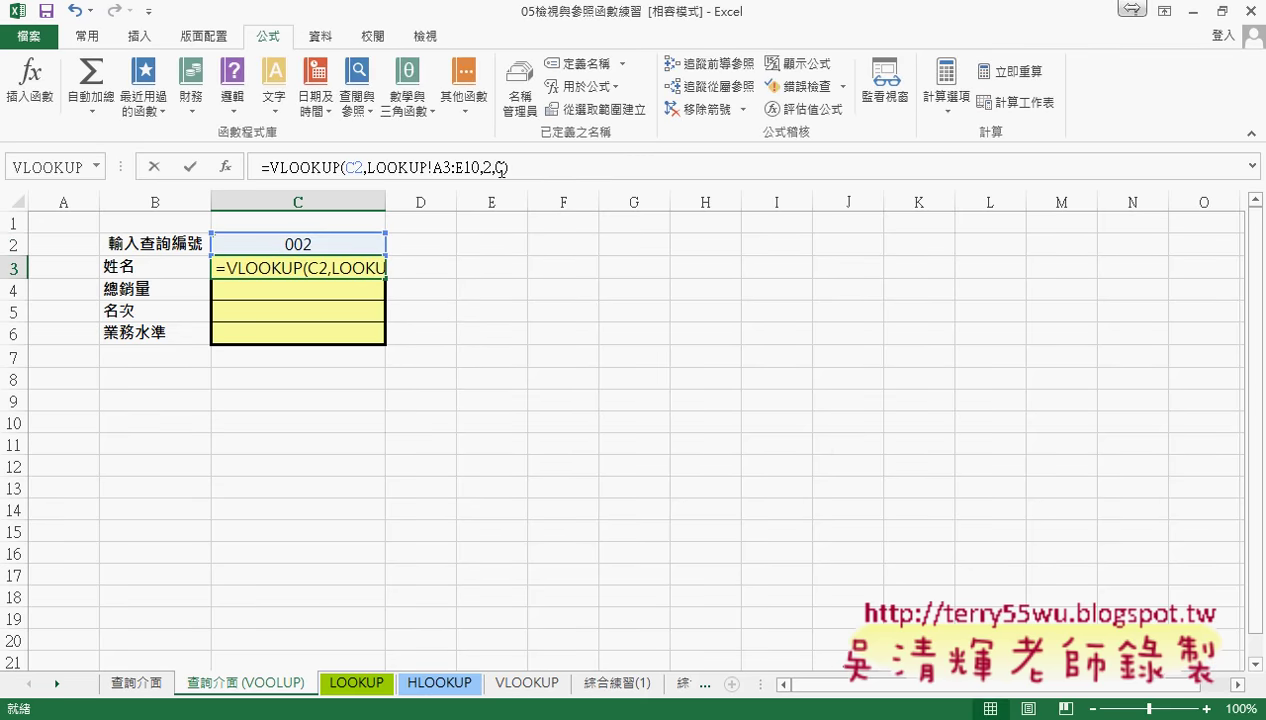
type("1")
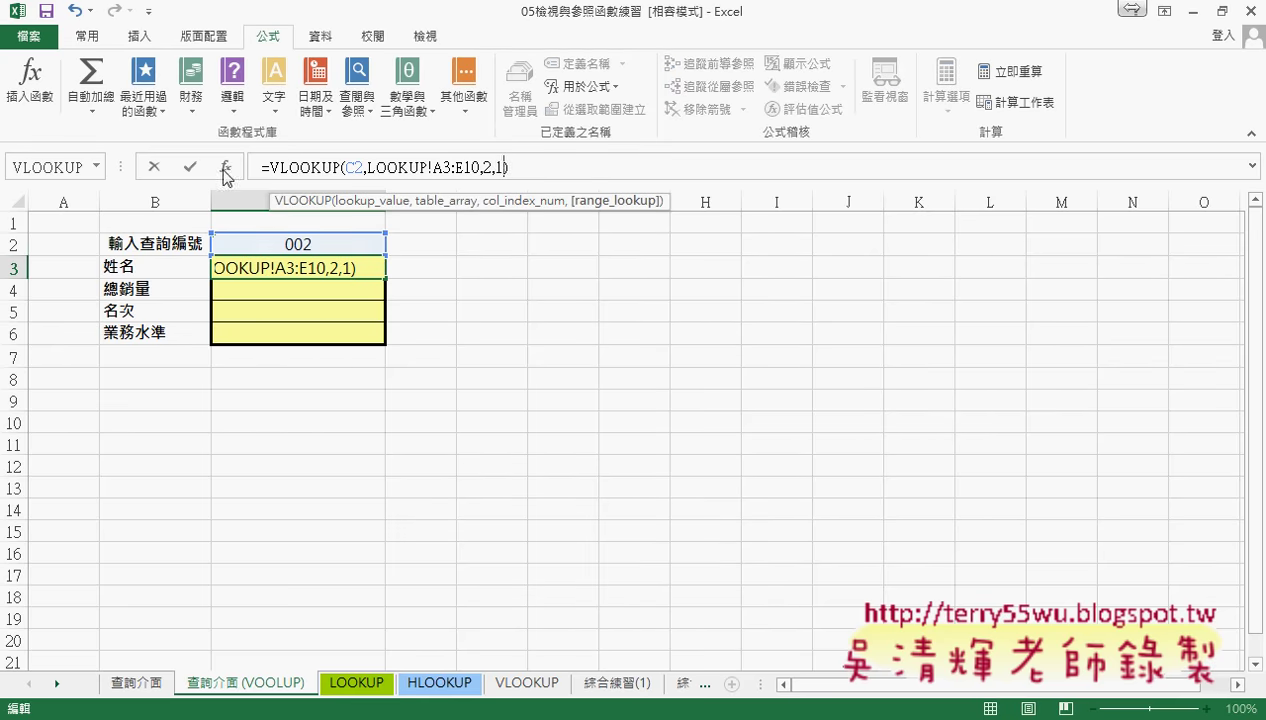
left_click(190, 167)
Try entering ID 009 in C2 and cancel the validation error, keeping 002
left_click(305, 243)
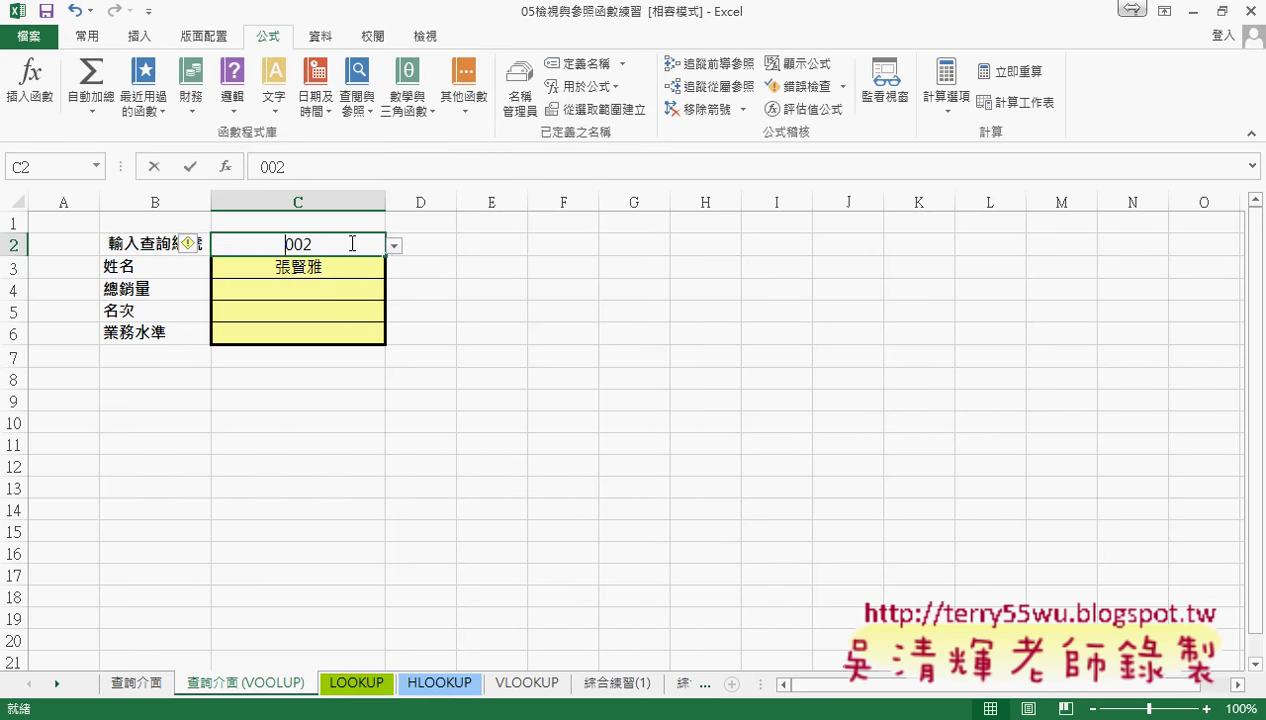
double_click(350, 243)
left_click_drag(303, 243, 322, 244)
type("9")
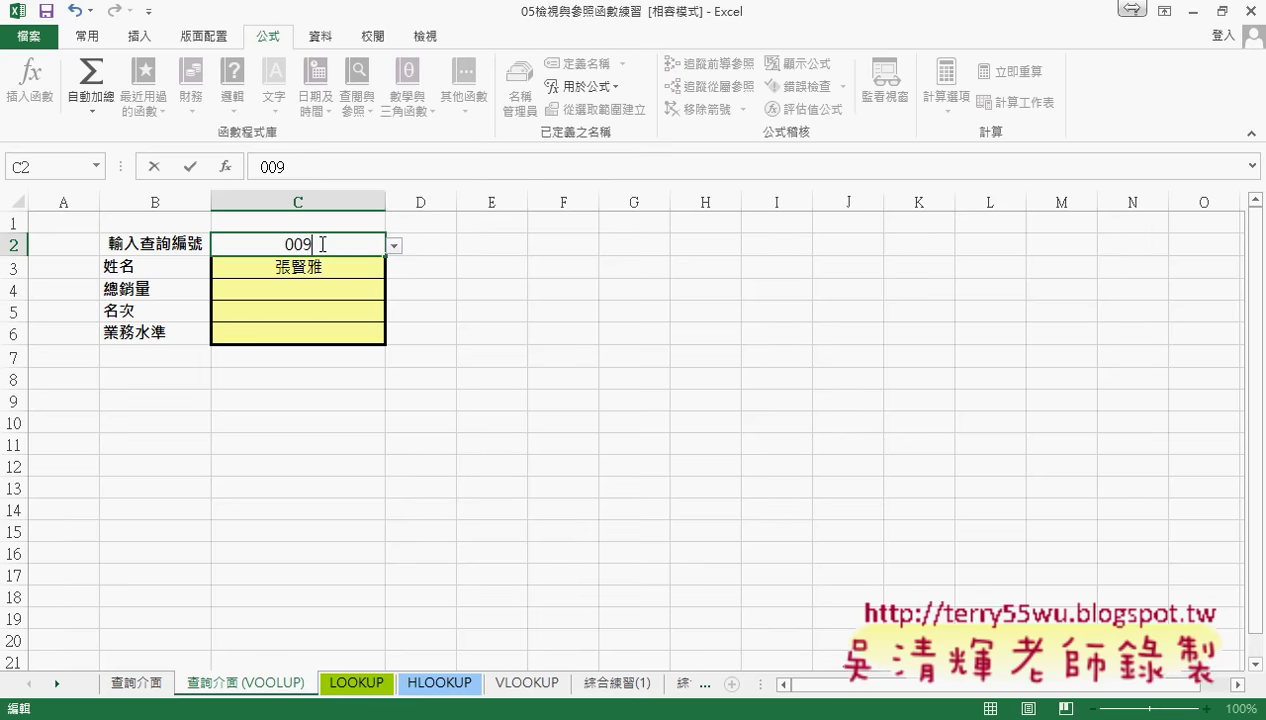
key("Return")
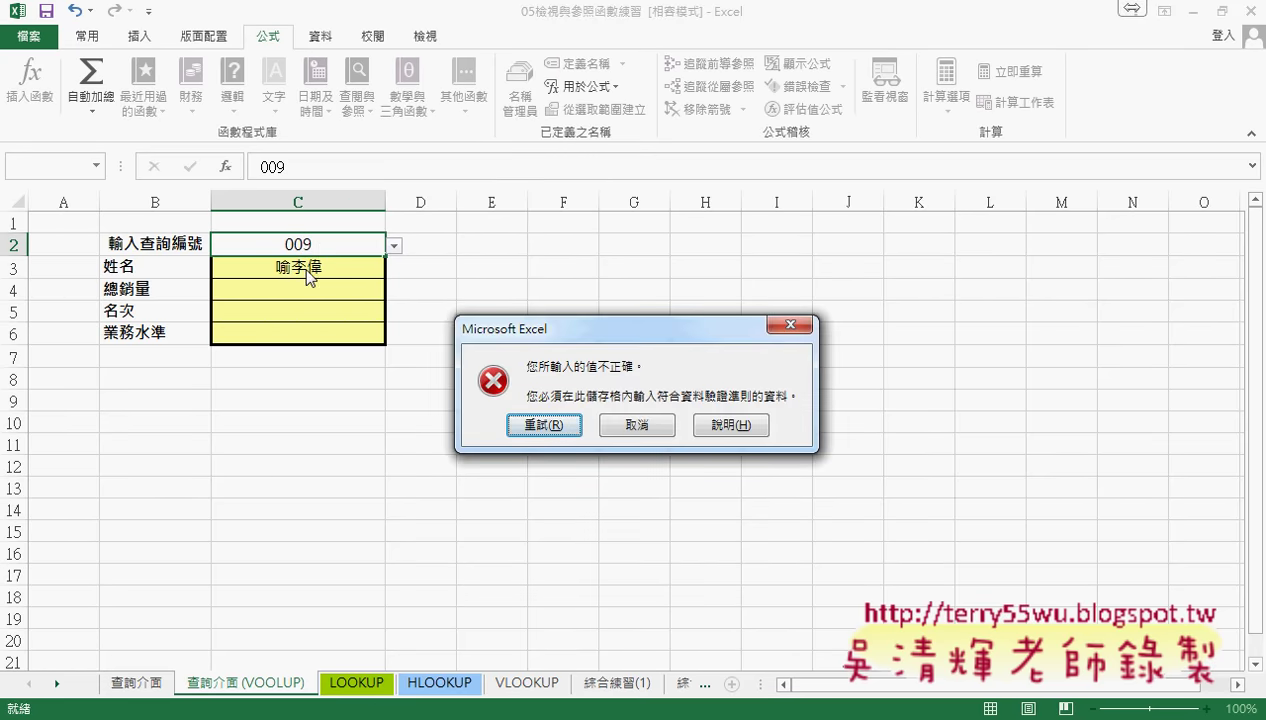
left_click(641, 427)
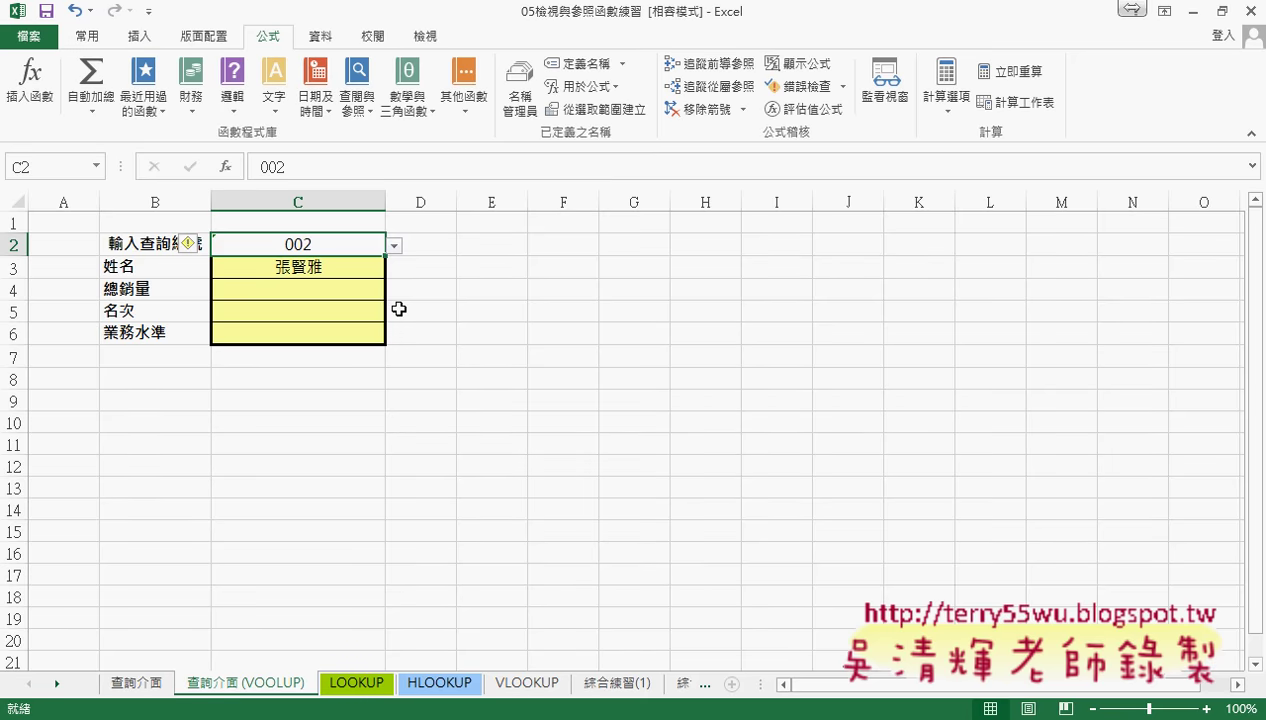
Edit C3's formula so its last argument is exact-match 0
left_click(349, 271)
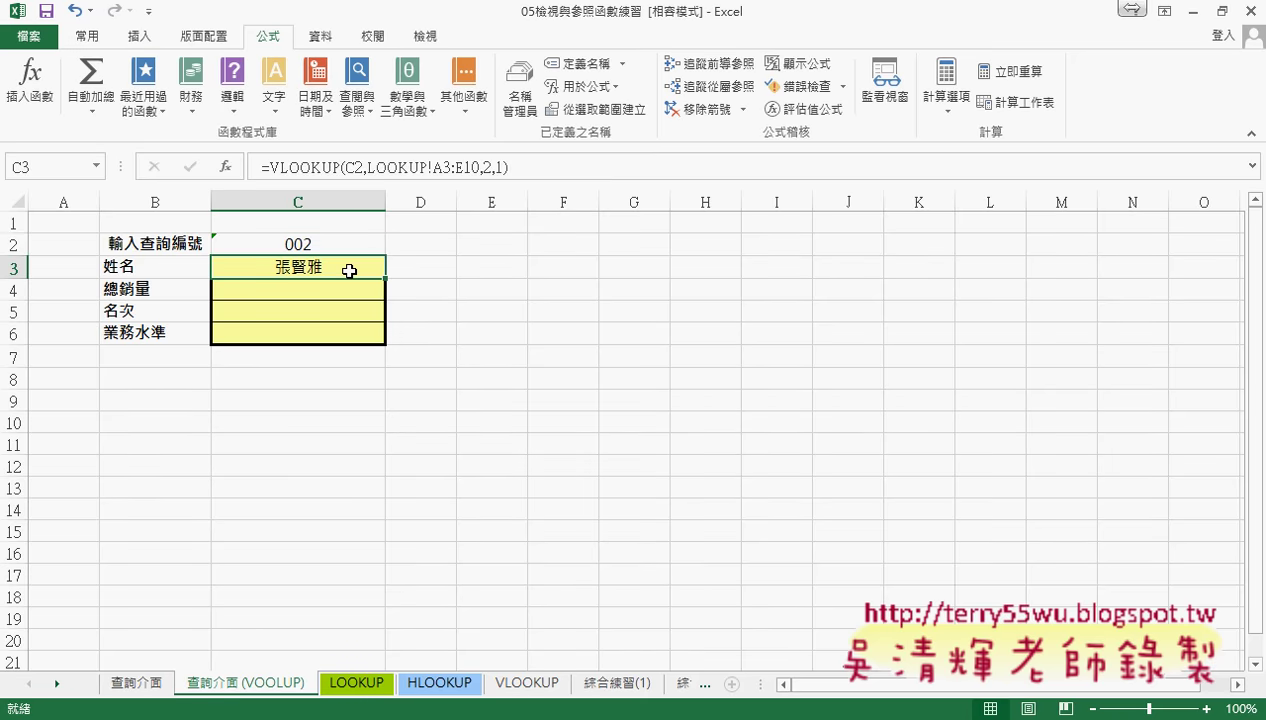
left_click(500, 167)
type("0")
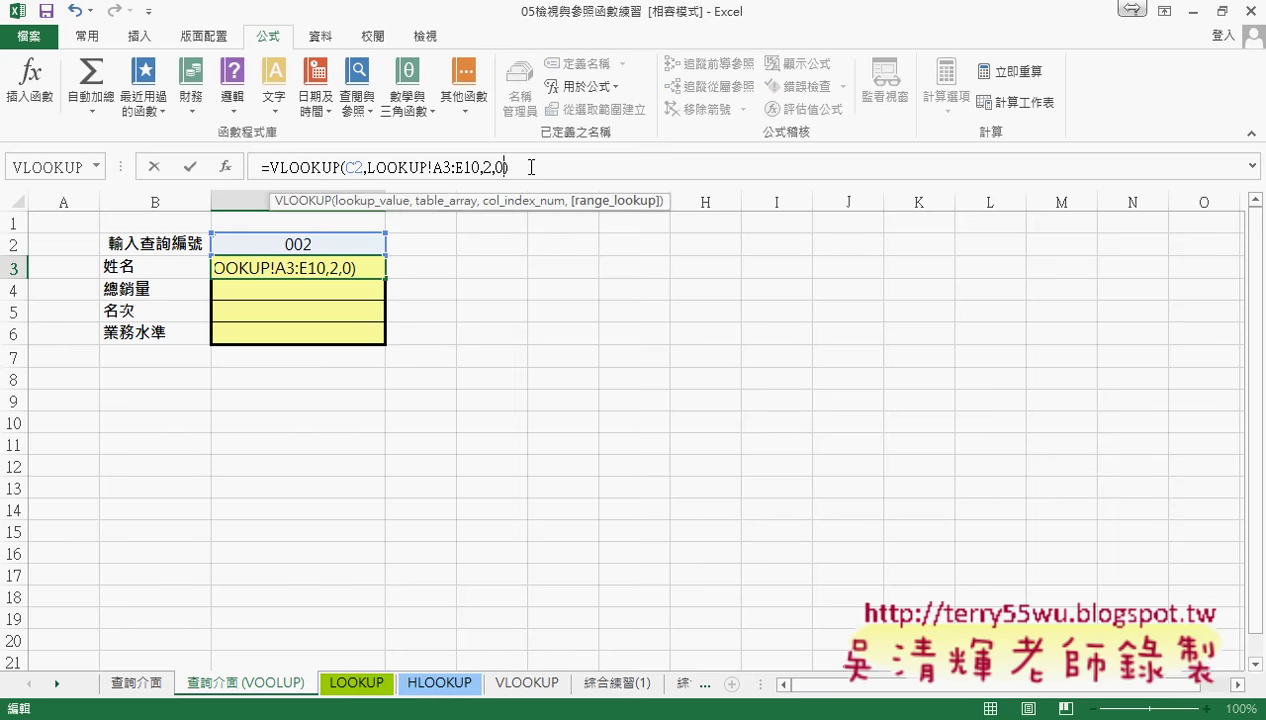
Commit C3's exact-match formula and pick ID 003 from C2's drop-down list
left_click(190, 167)
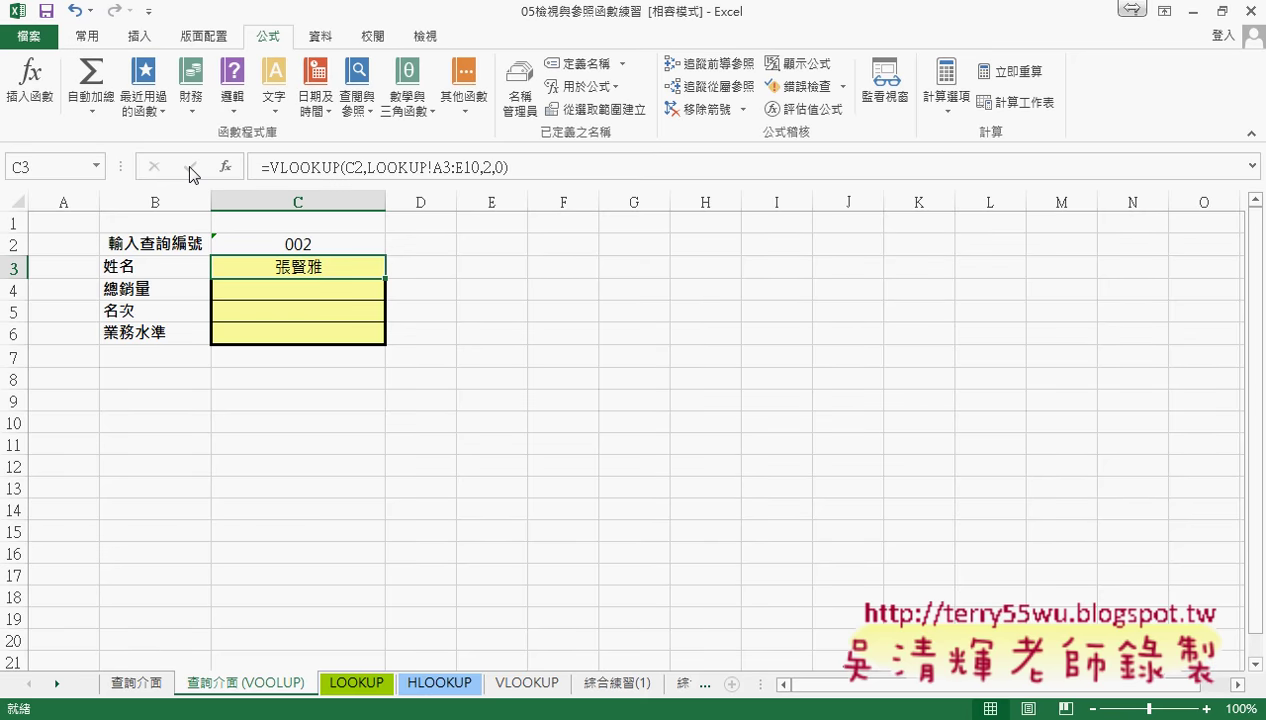
left_click(330, 245)
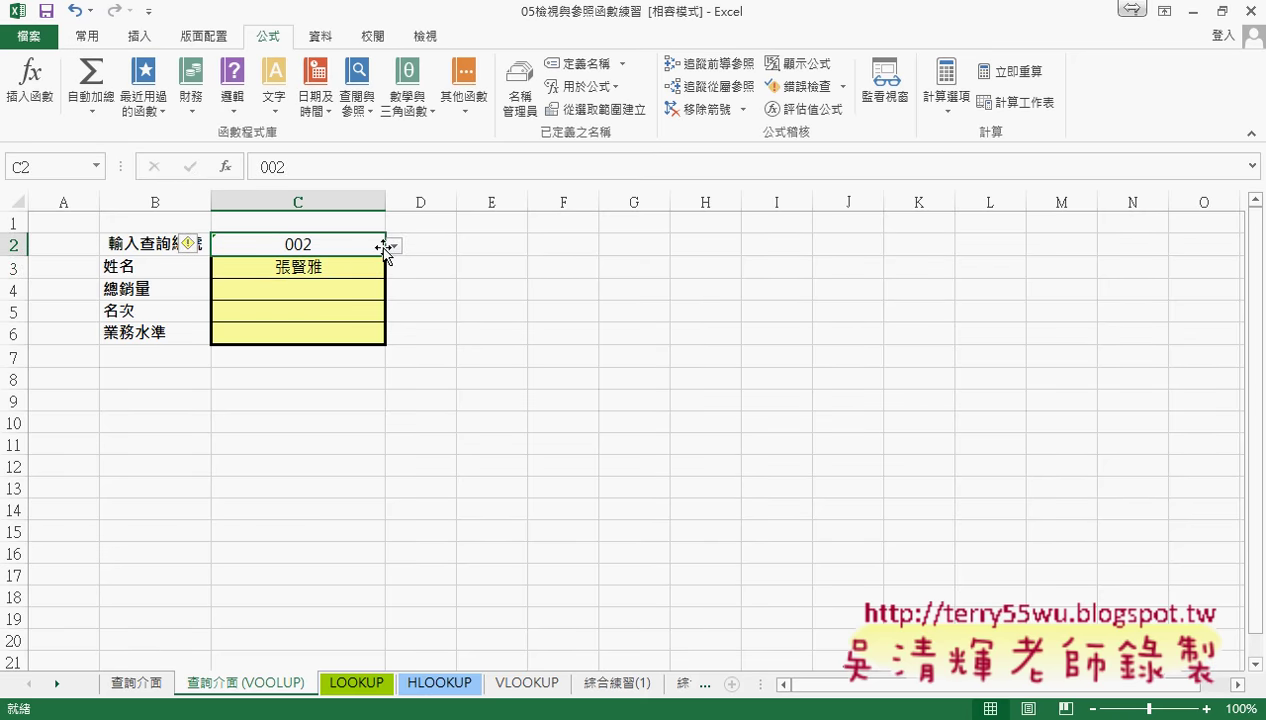
left_click(396, 246)
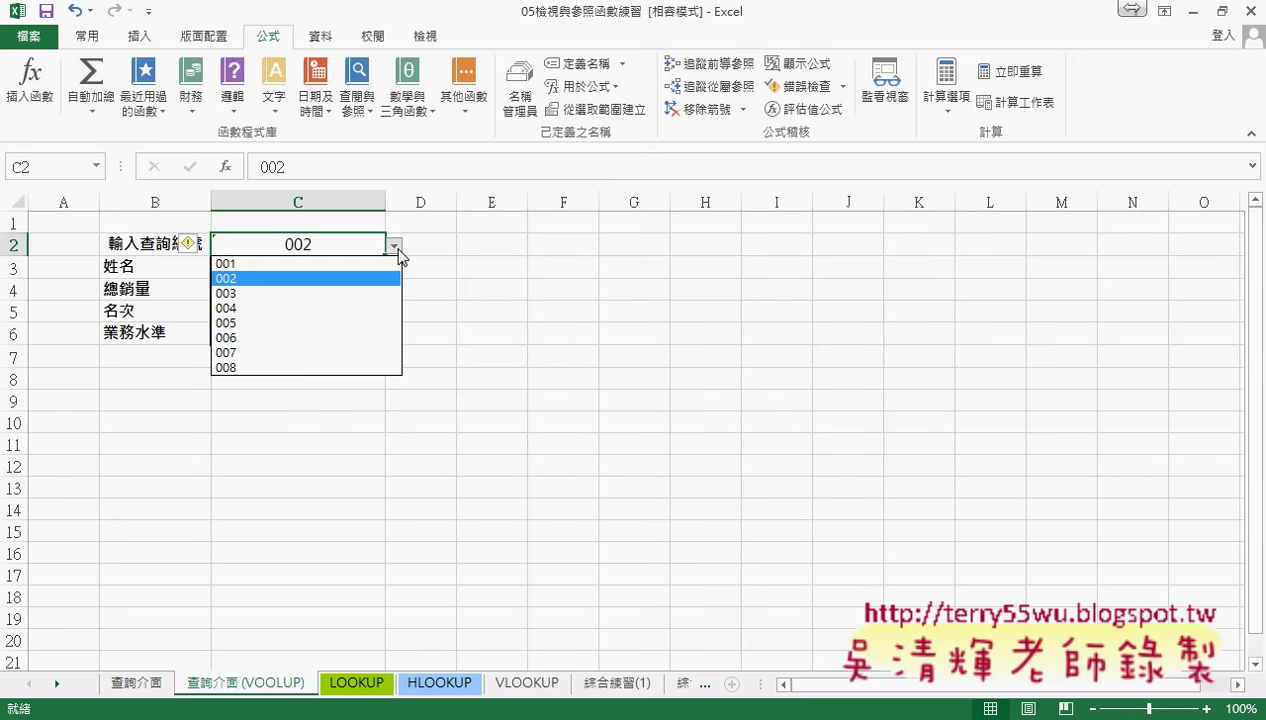
left_click(369, 293)
Inspect the LOOKUP!A3:E10 range in C3's formula, then view the LOOKUP sheet
left_click(345, 266)
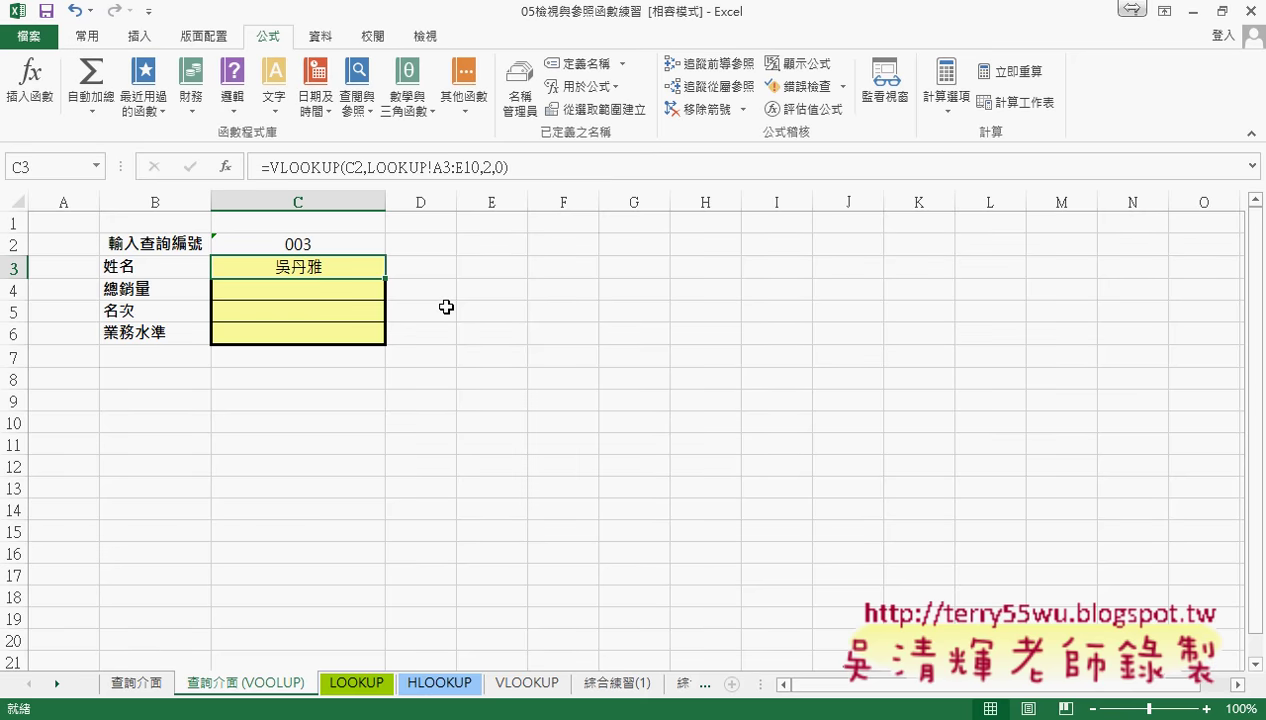
left_click_drag(366, 167, 480, 168)
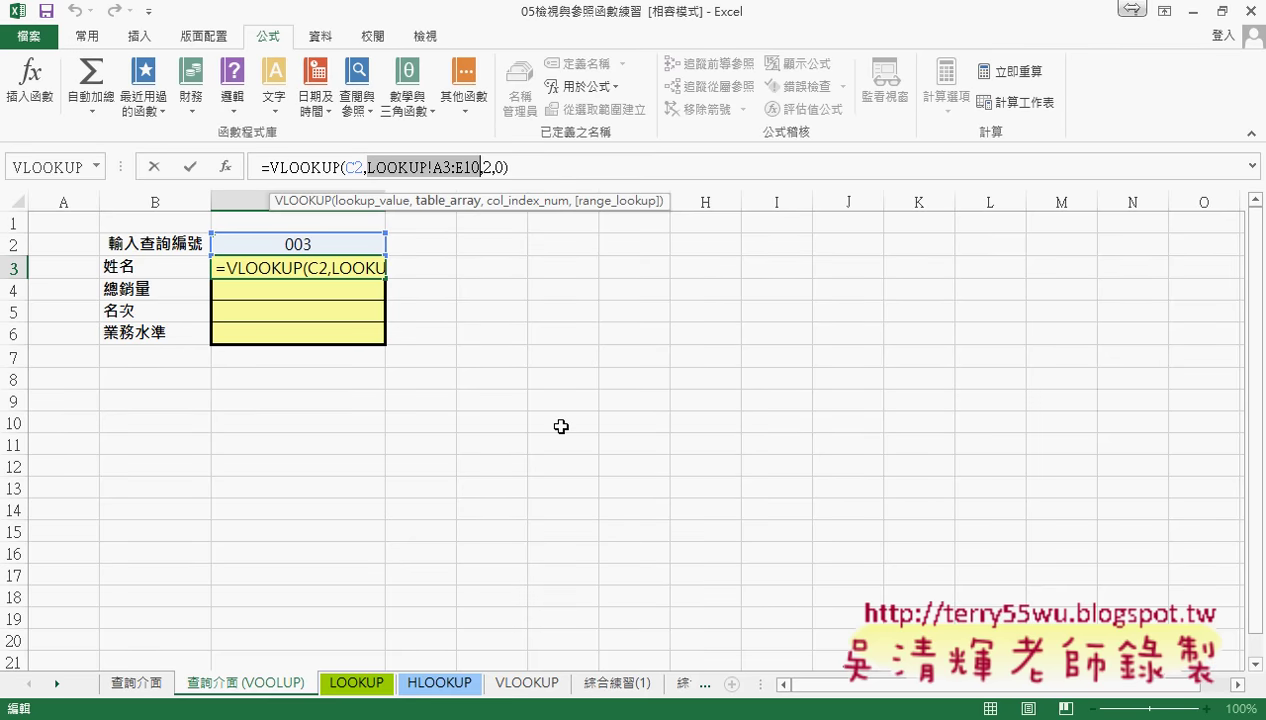
key("Escape")
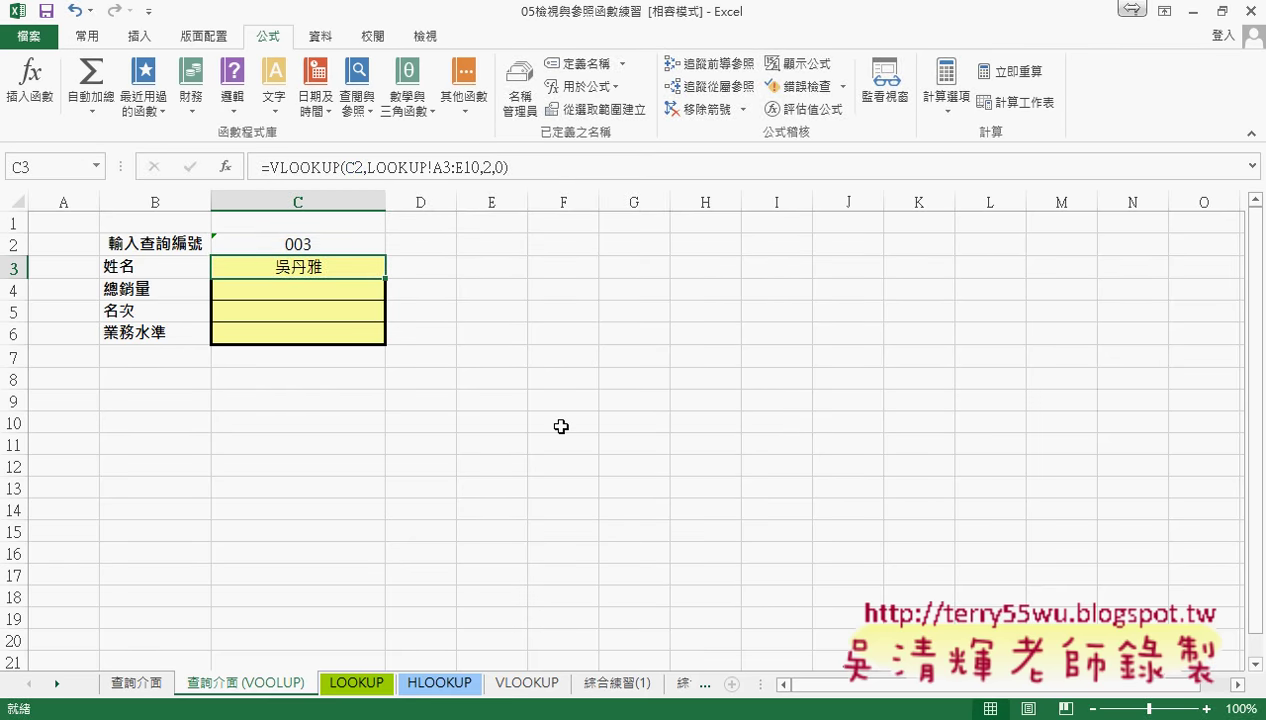
left_click(356, 686)
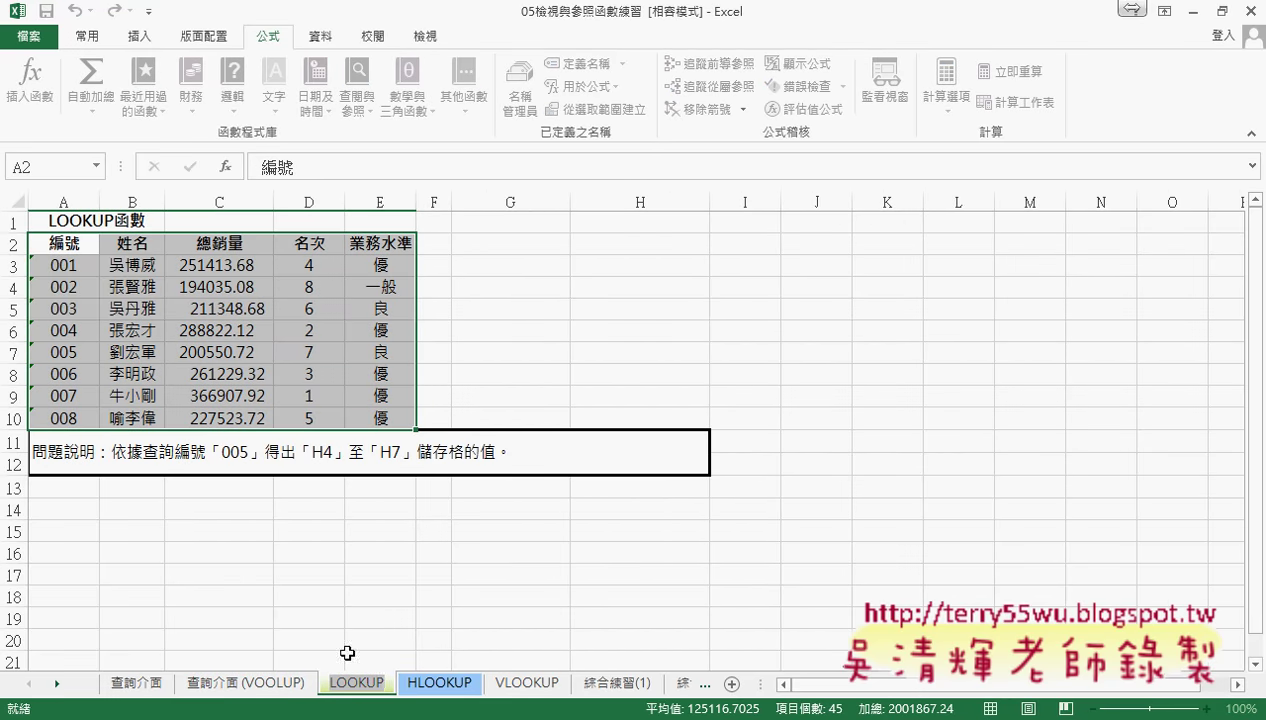
Name the LOOKUP sheet's A3:E10 range LOOKUP via the Name Box
left_click(64, 267)
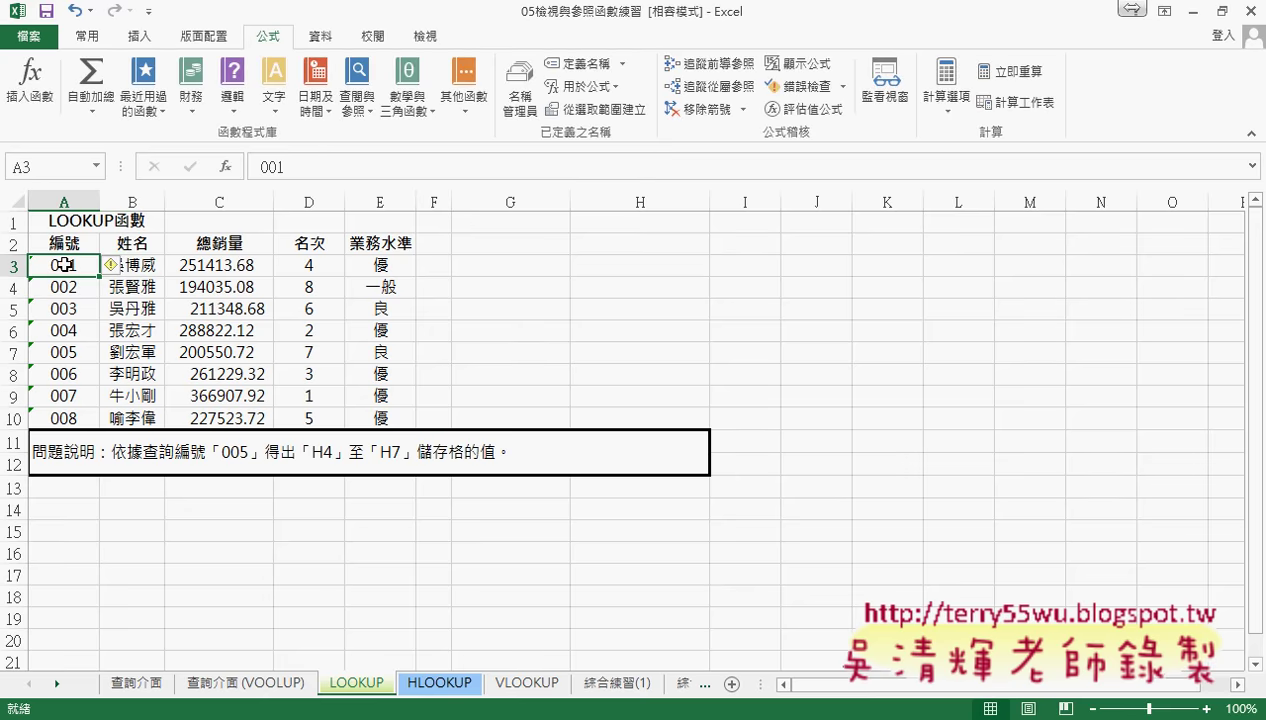
left_click_drag(64, 267, 391, 424)
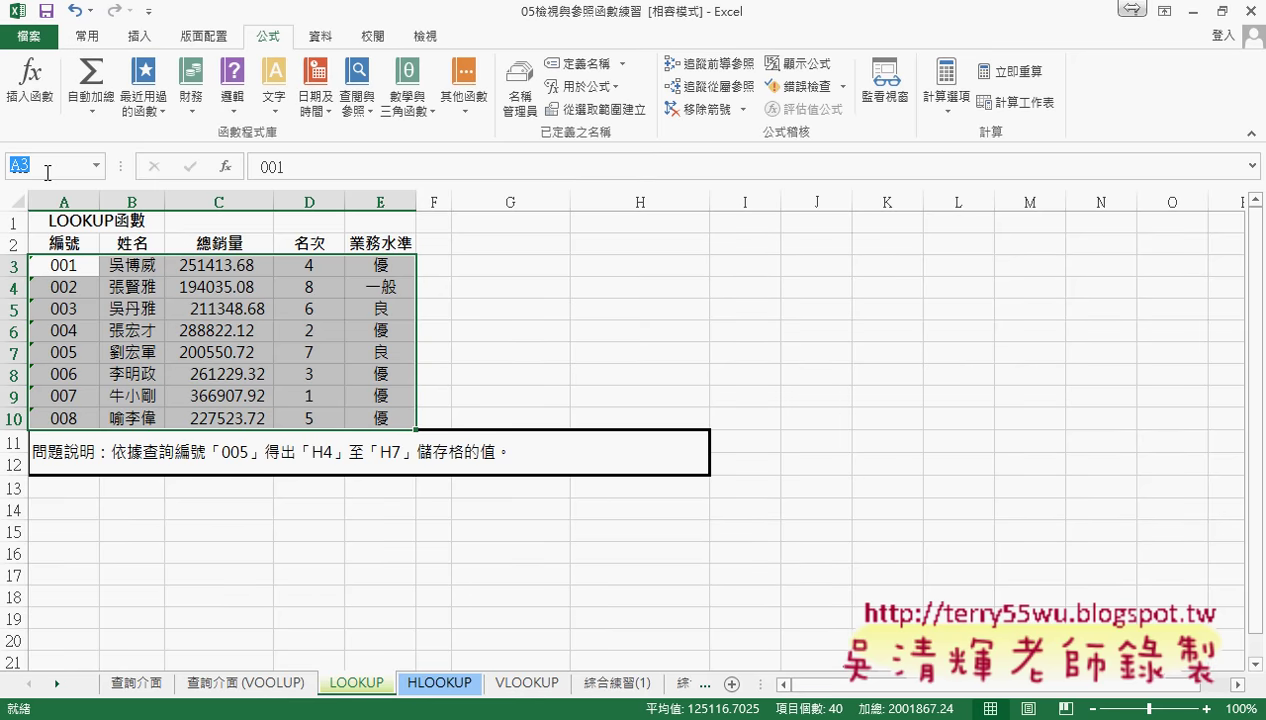
type("LOOKUP")
key("Return")
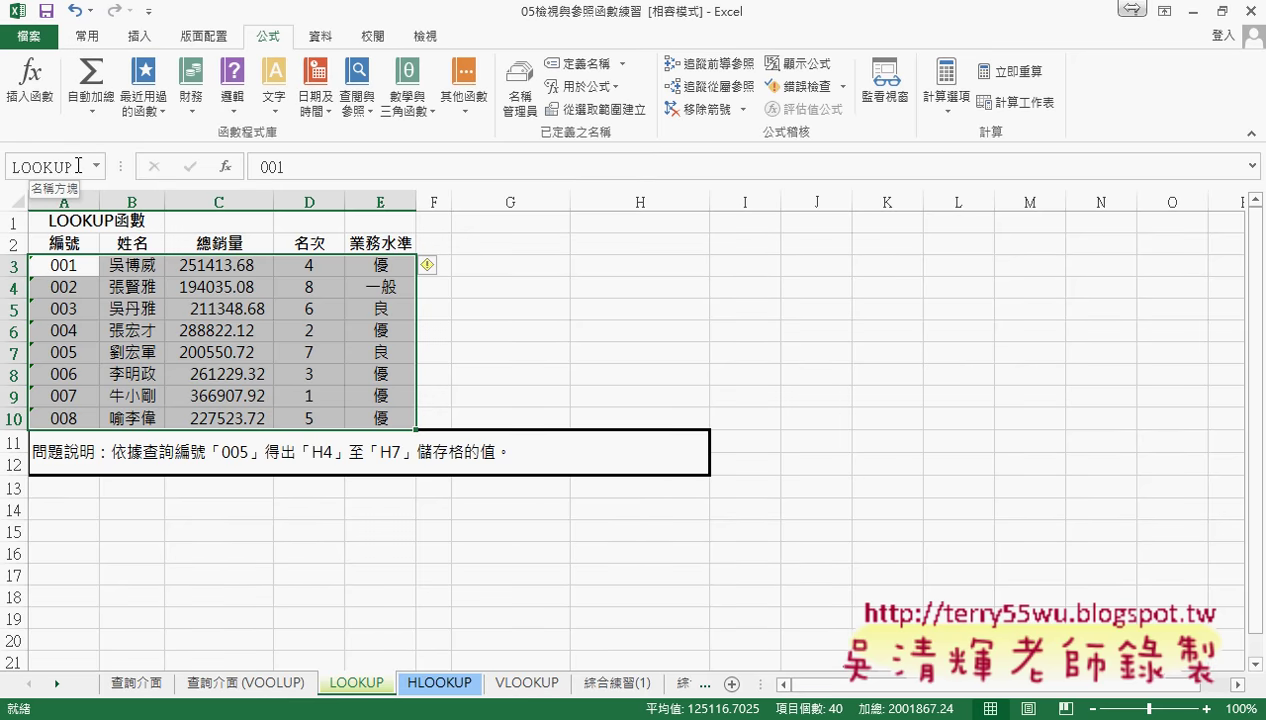
left_click(257, 685)
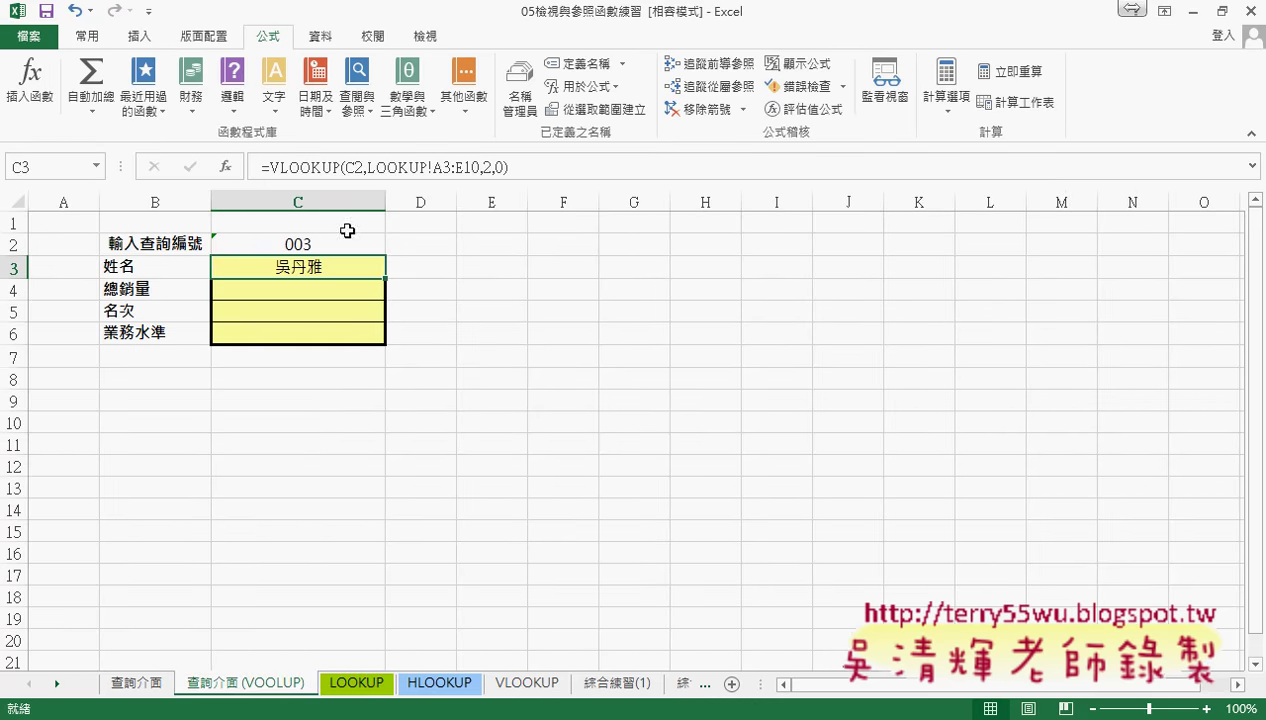
Replace C3's table array with the named range LOOKUP, giving =VLOOKUP(C2,LOOKUP,2,0)
left_click(307, 168)
left_click(228, 167)
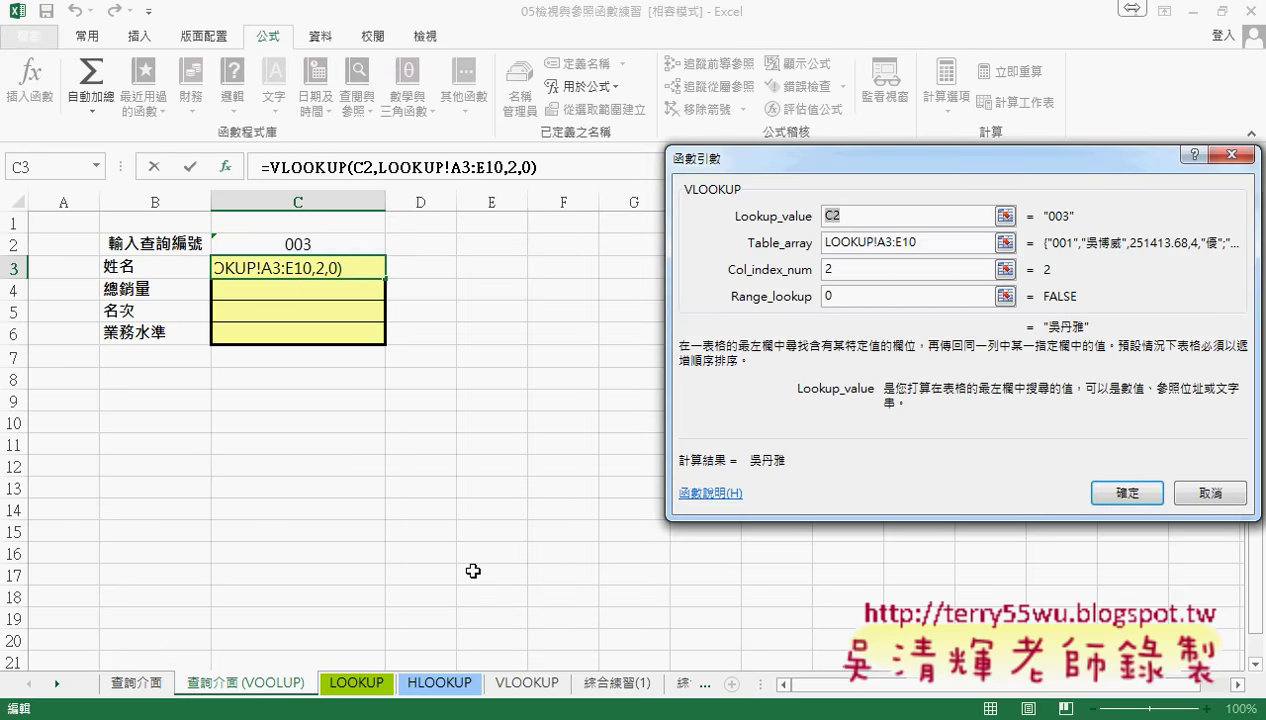
key("Tab")
key("Delete")
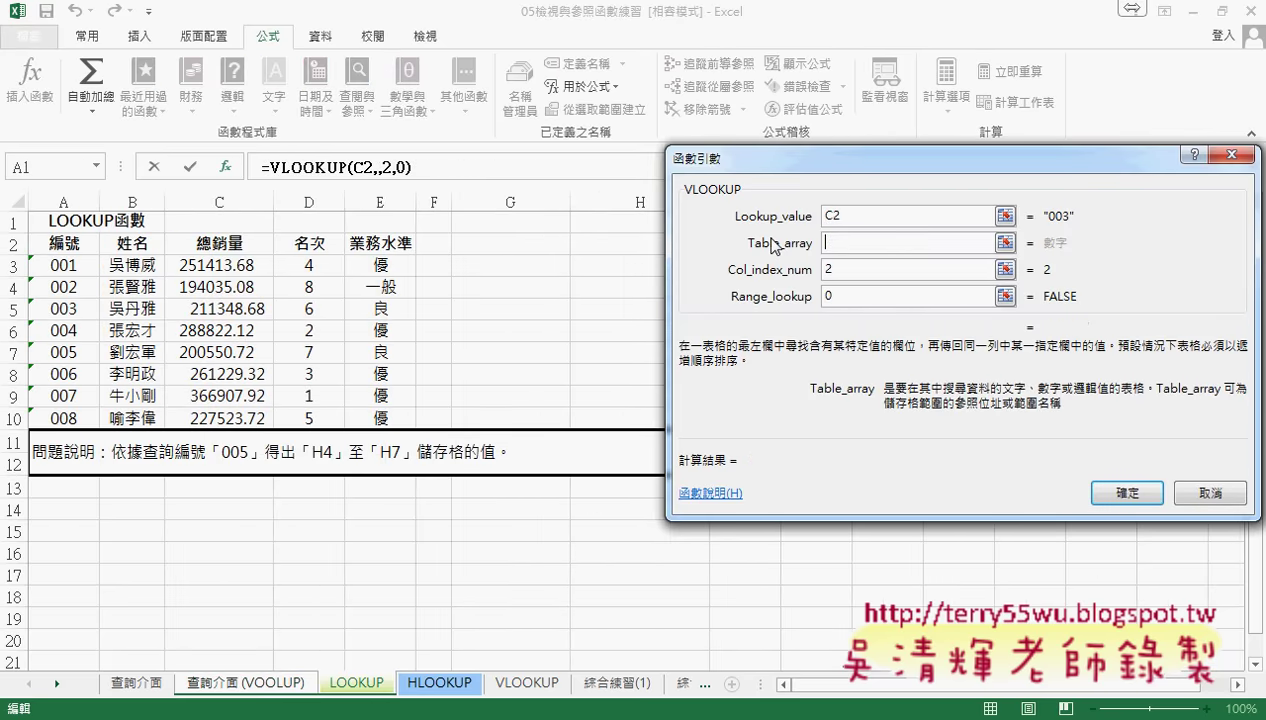
key("F3")
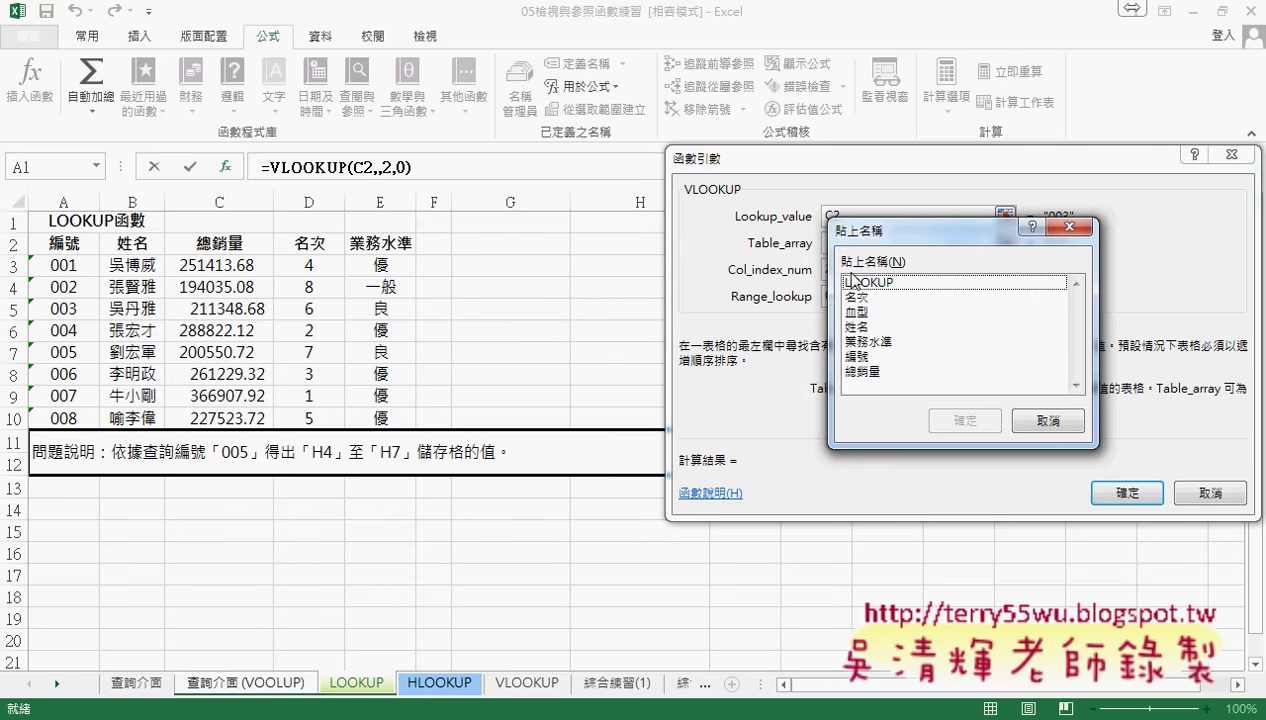
double_click(870, 283)
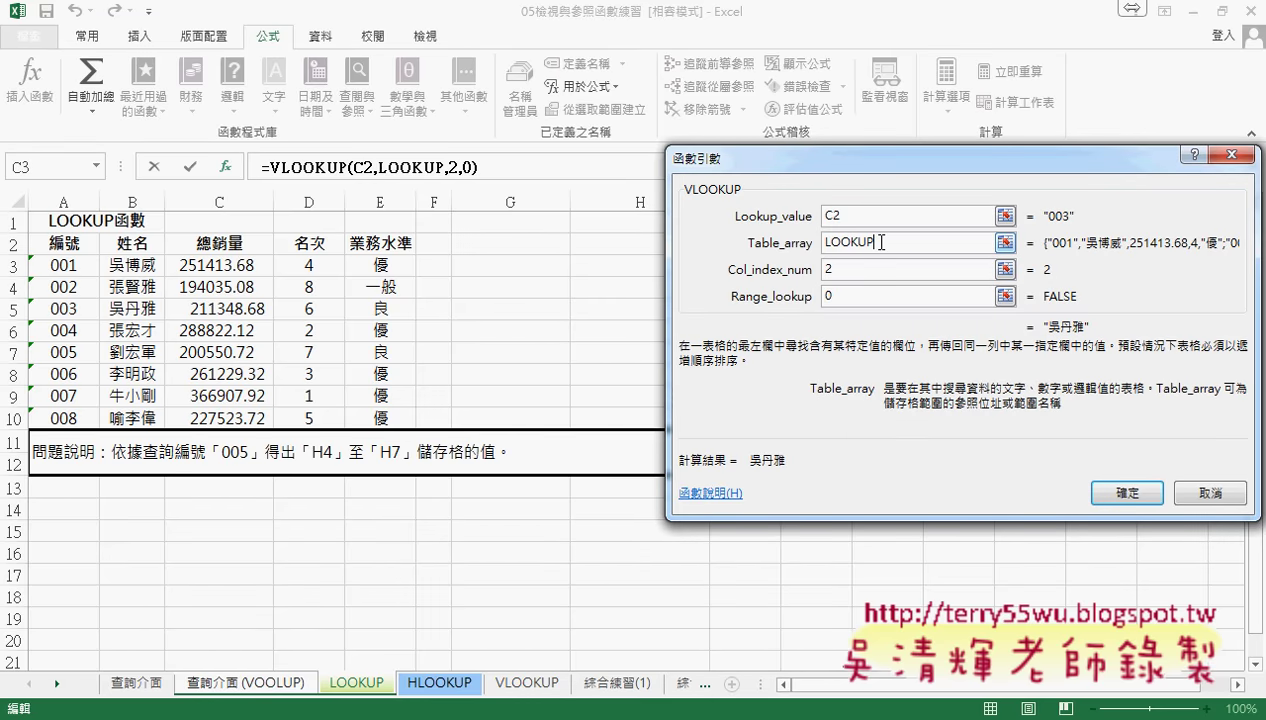
left_click(1127, 492)
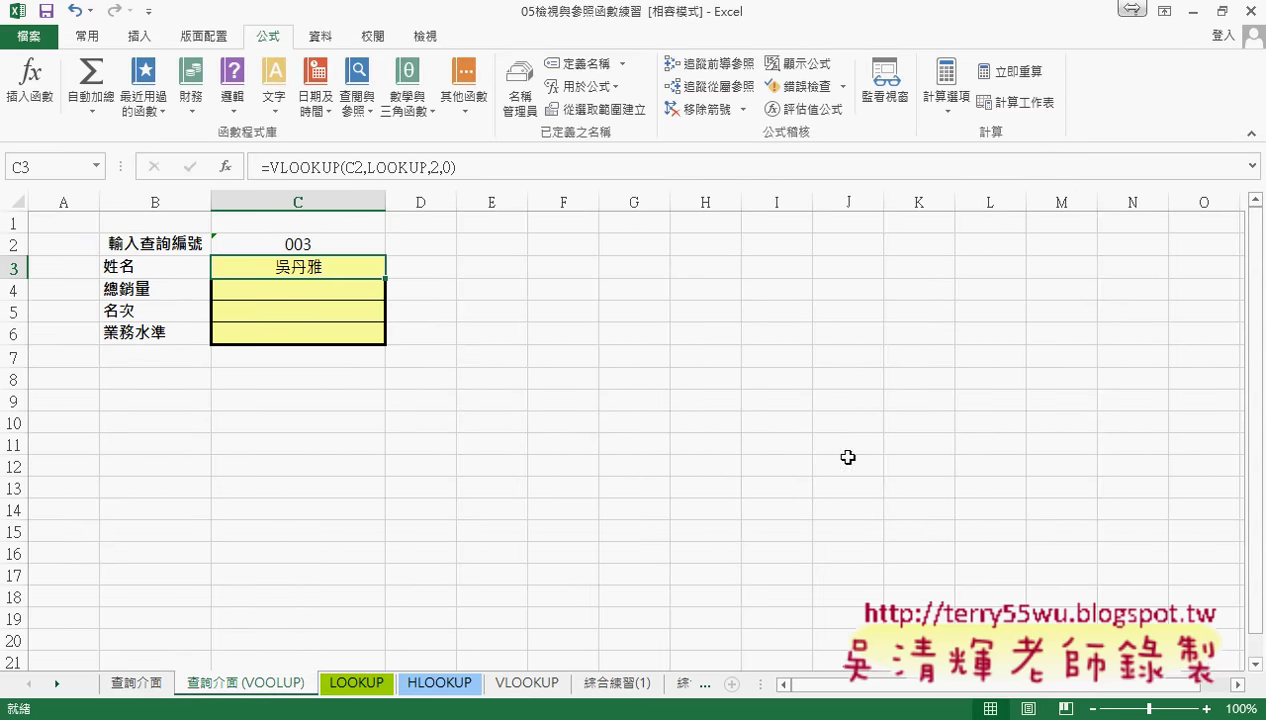
left_click(334, 289)
Copy the VLOOKUP formula text from C3's formula bar
left_click(330, 313)
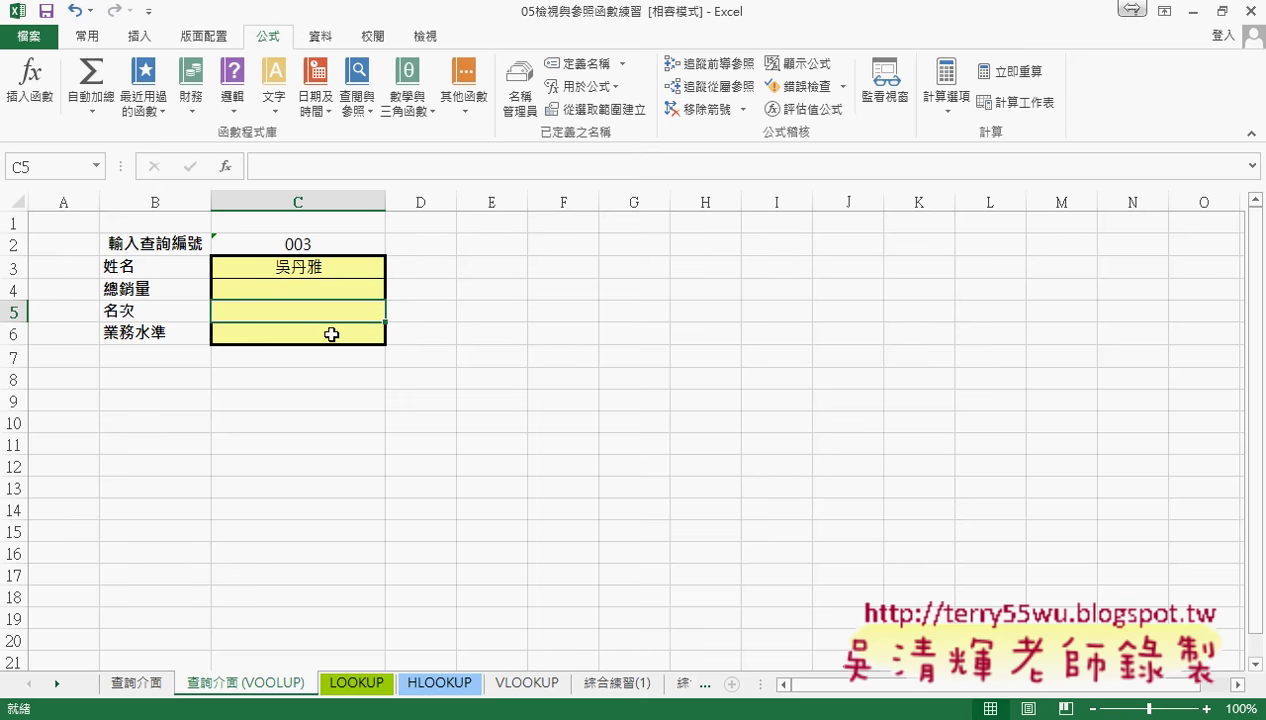
left_click(331, 335)
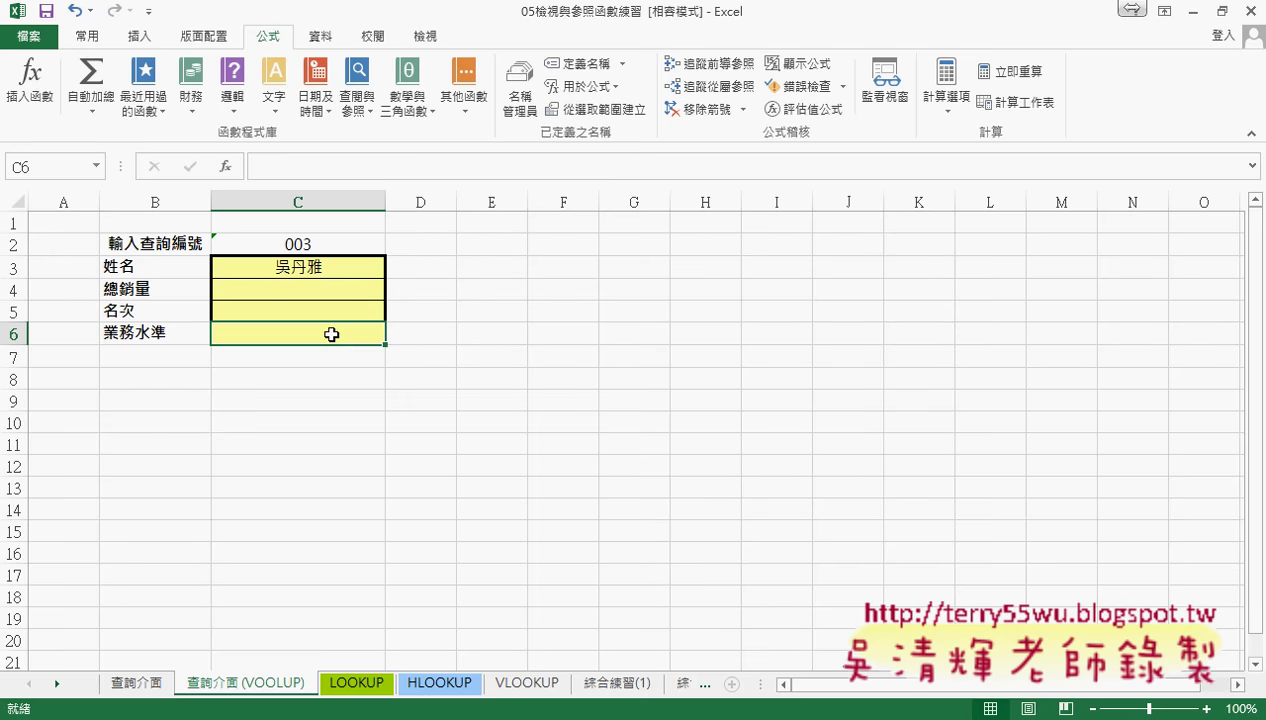
left_click(330, 265)
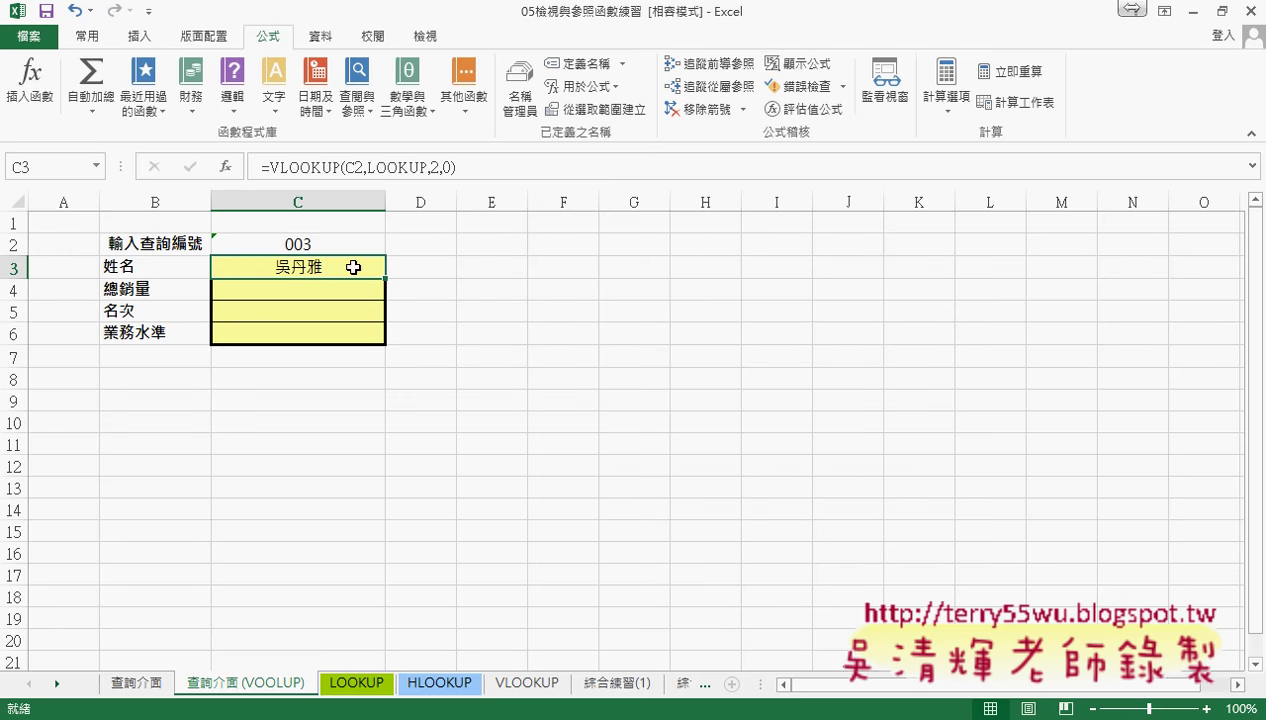
left_click_drag(456, 165, 274, 165)
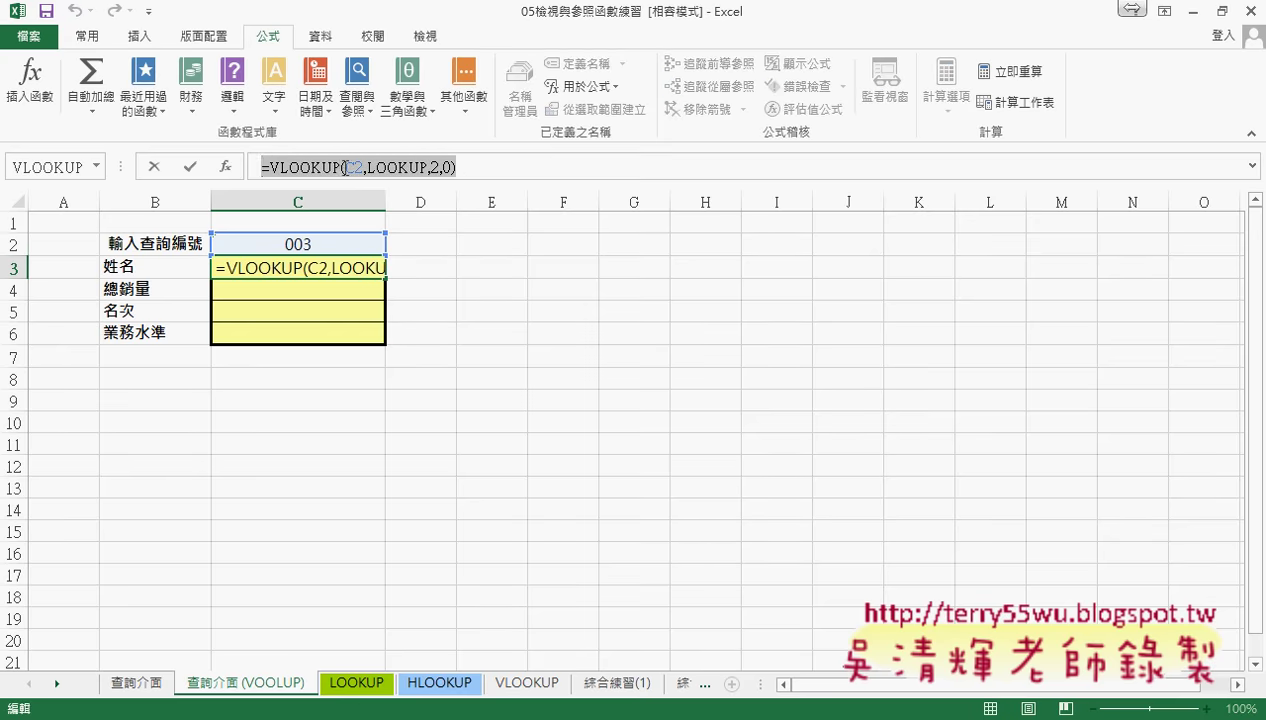
right_click(346, 167)
left_click(365, 203)
left_click(154, 167)
Paste the formula into C4 with column index 3, showing sales 211348.68, then check the LOOKUP sheet
left_click(300, 289)
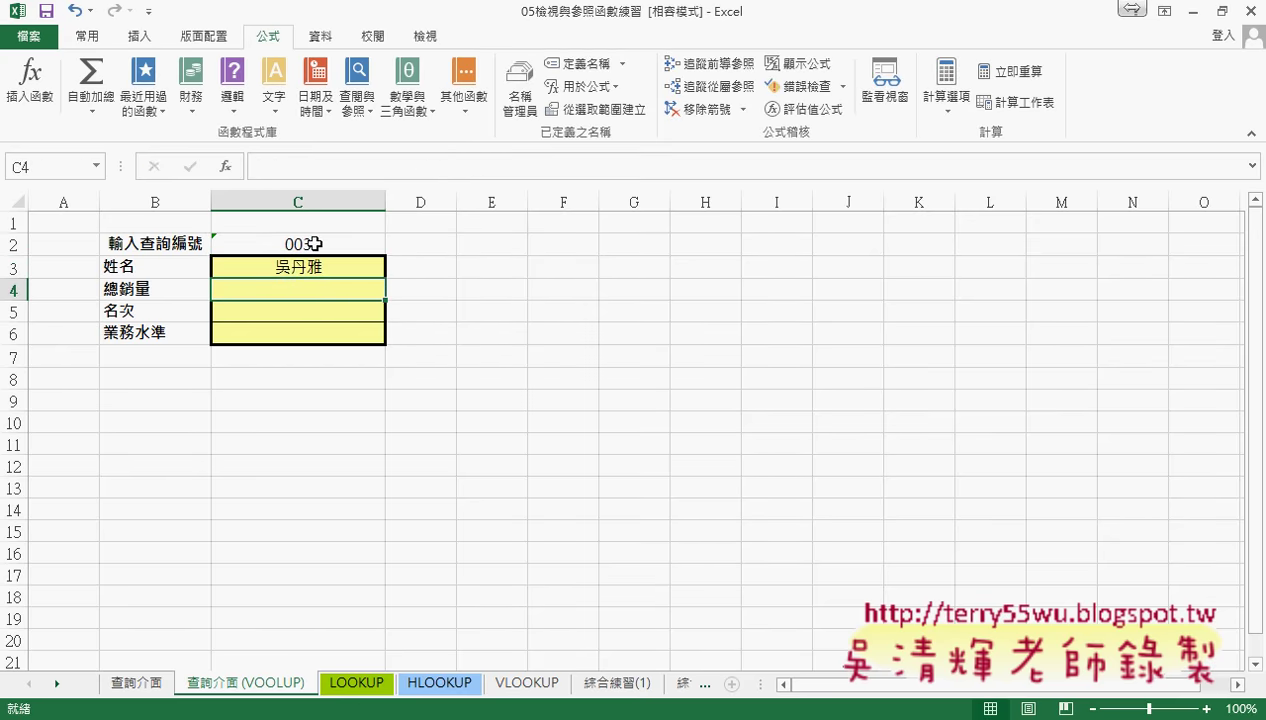
right_click(316, 167)
left_click(345, 228)
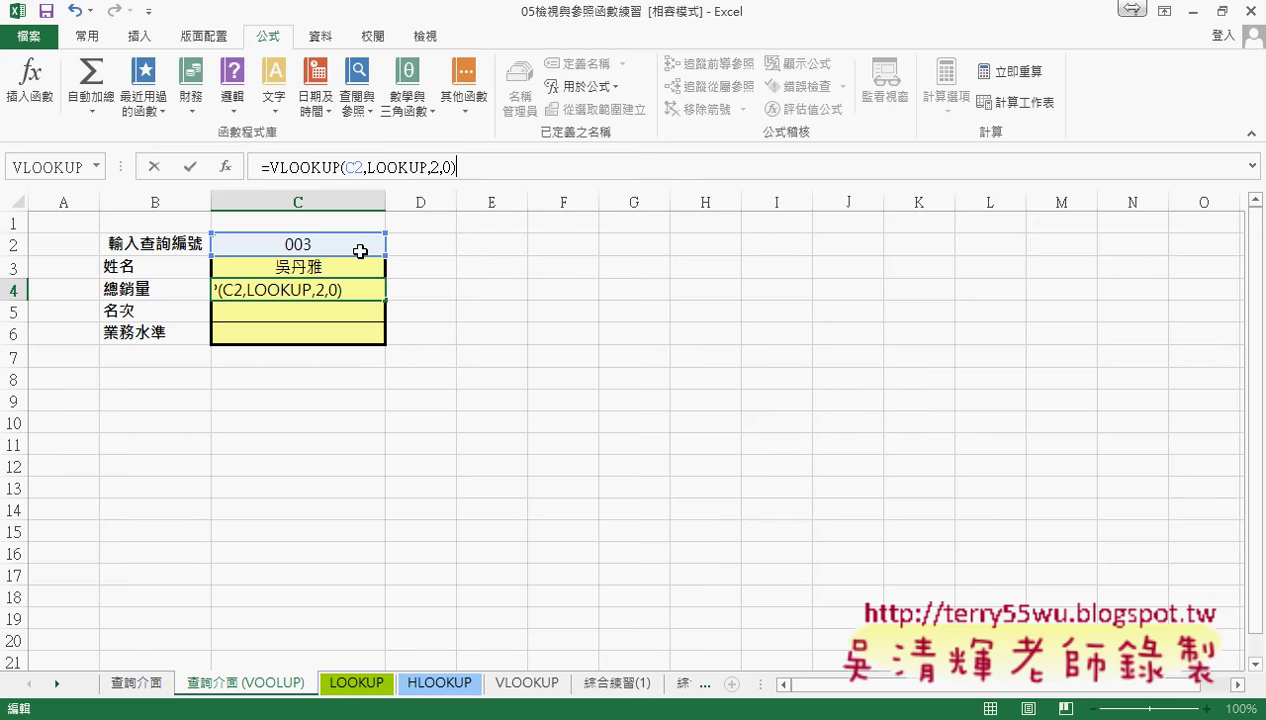
left_click(434, 167)
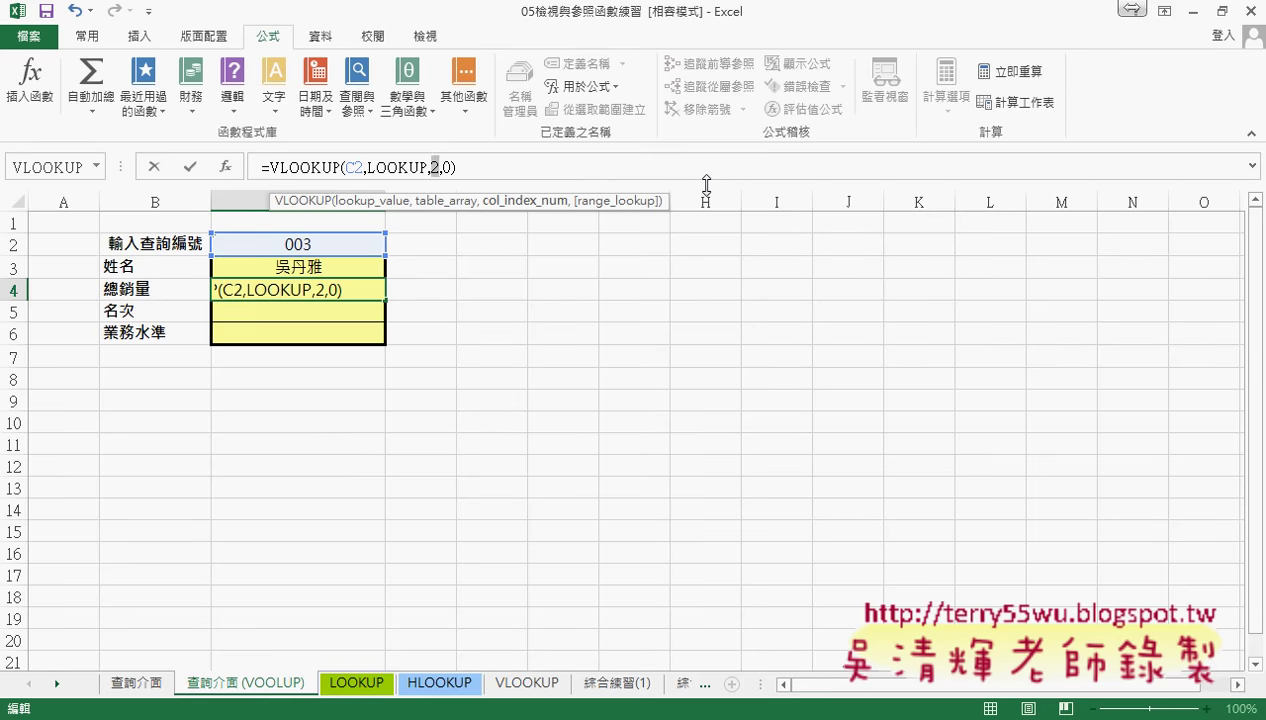
type("3")
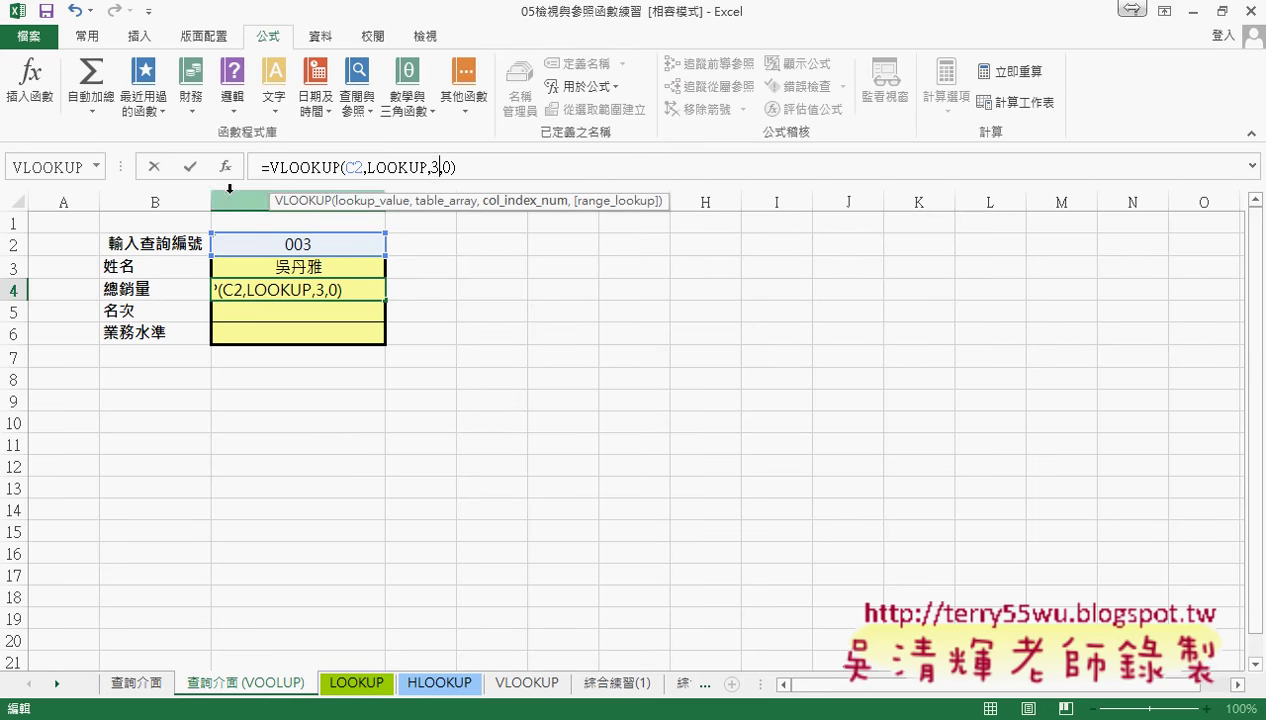
left_click(190, 167)
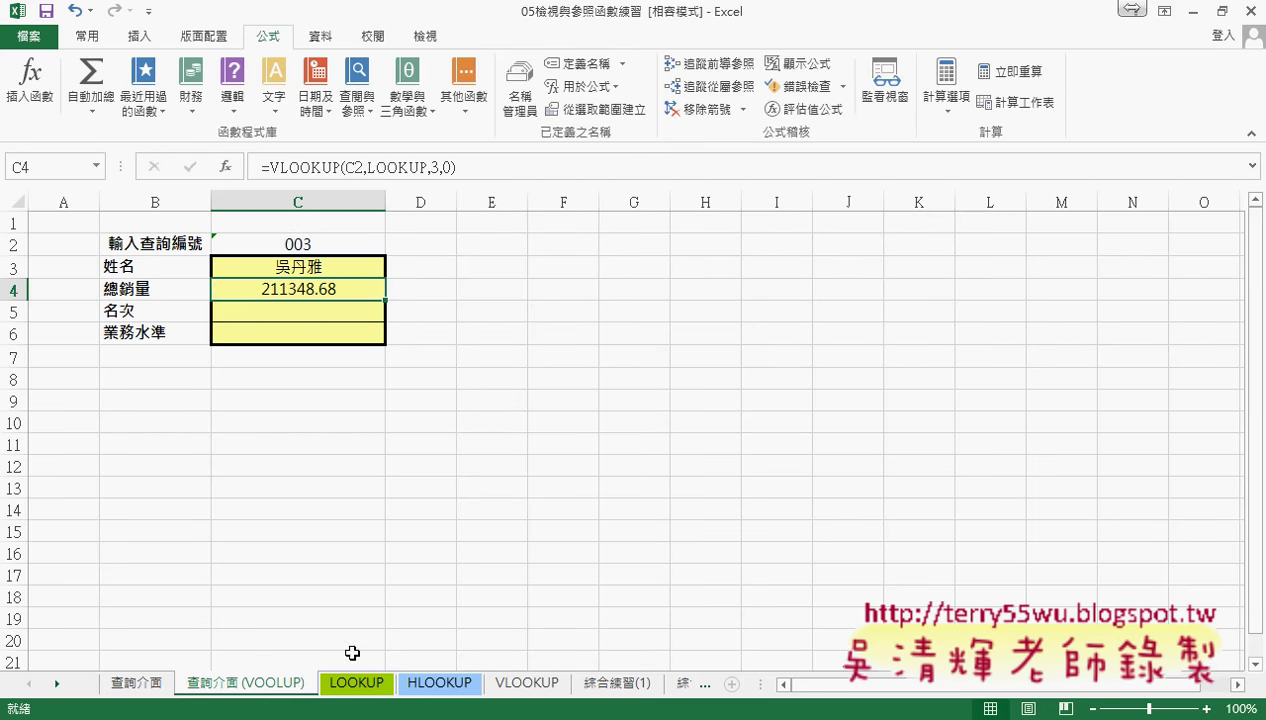
left_click(357, 683)
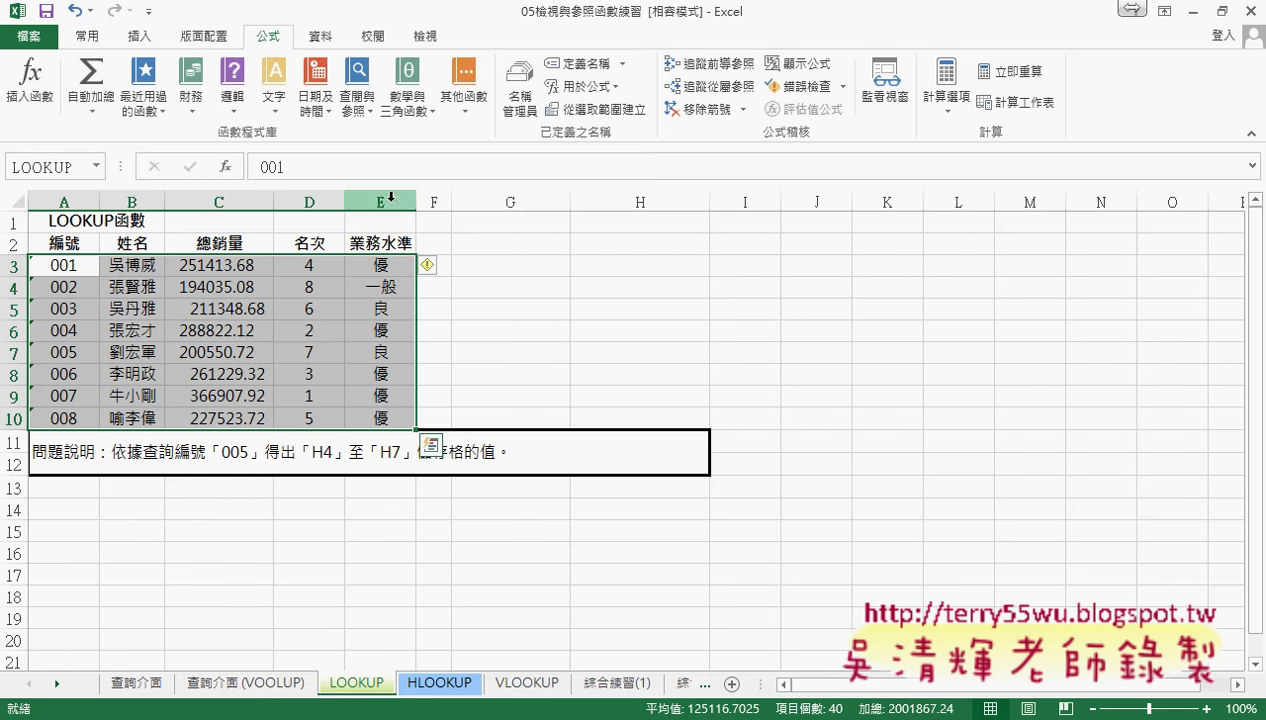
Back on the 查詢介面 sheet, paste the VLOOKUP formula into C5 and change its column index to 4
left_click(249, 681)
left_click(334, 312)
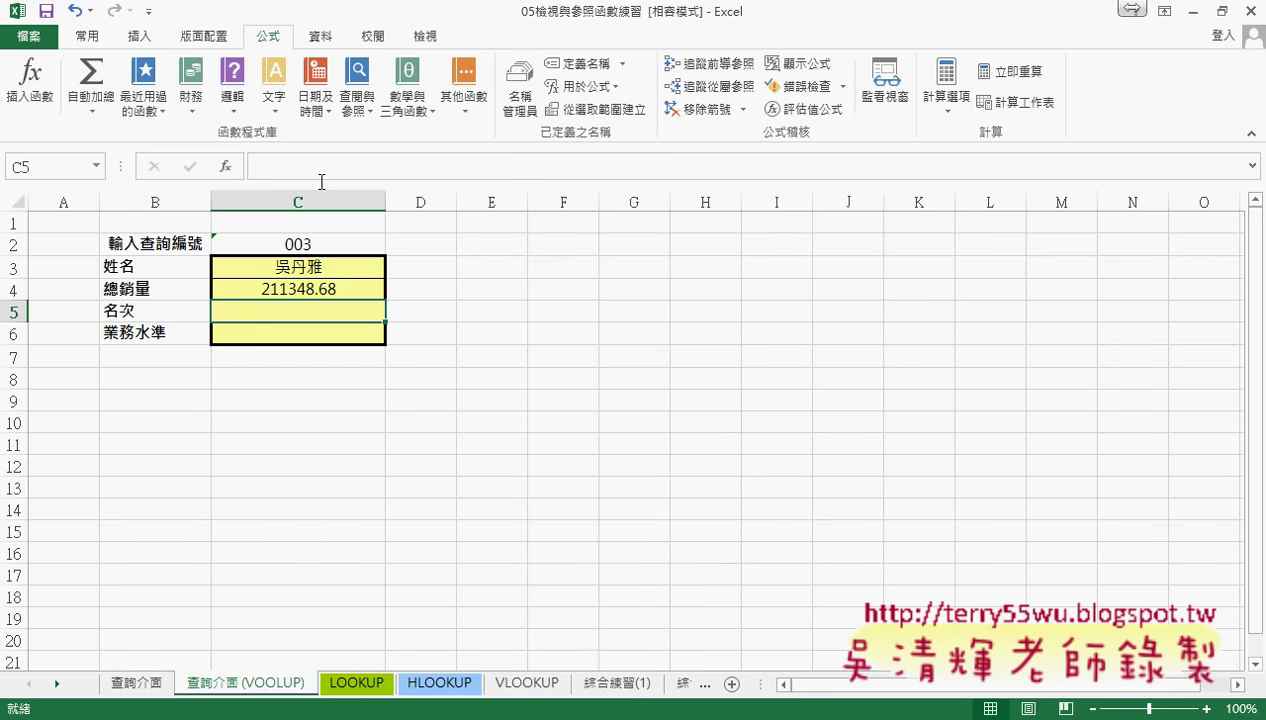
left_click(314, 166)
right_click(314, 166)
left_click(356, 249)
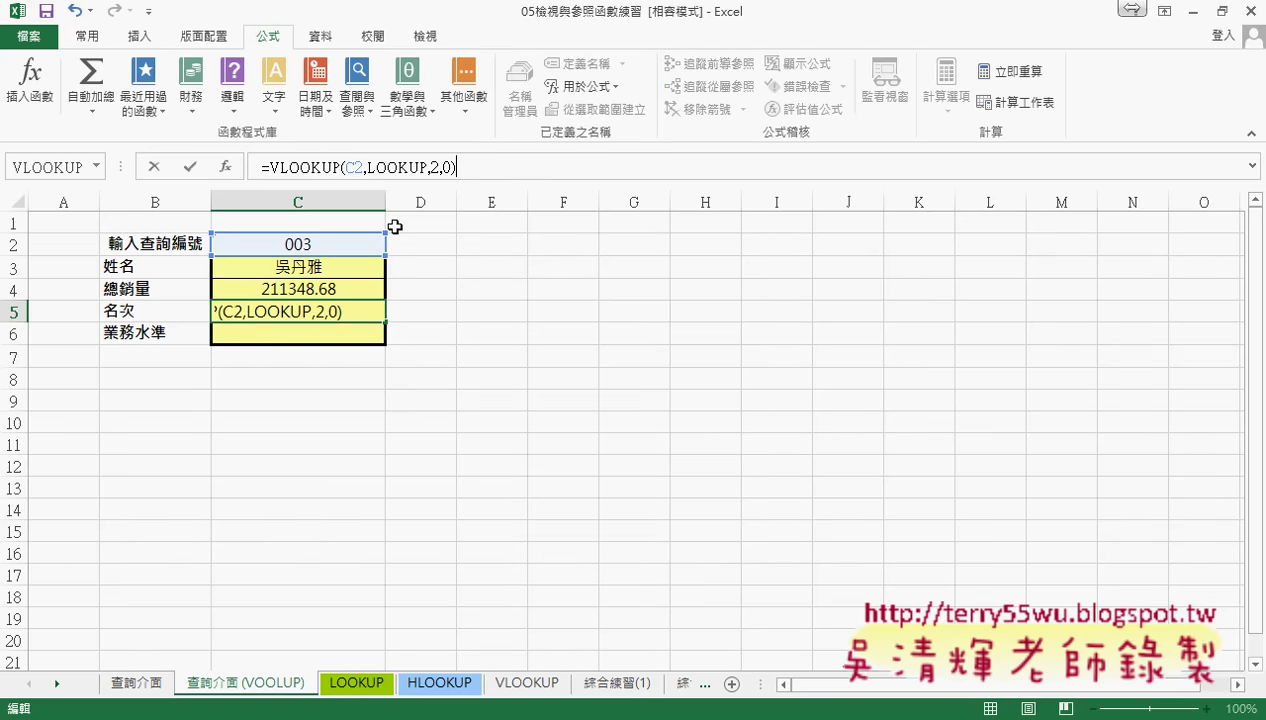
double_click(435, 166)
type("4")
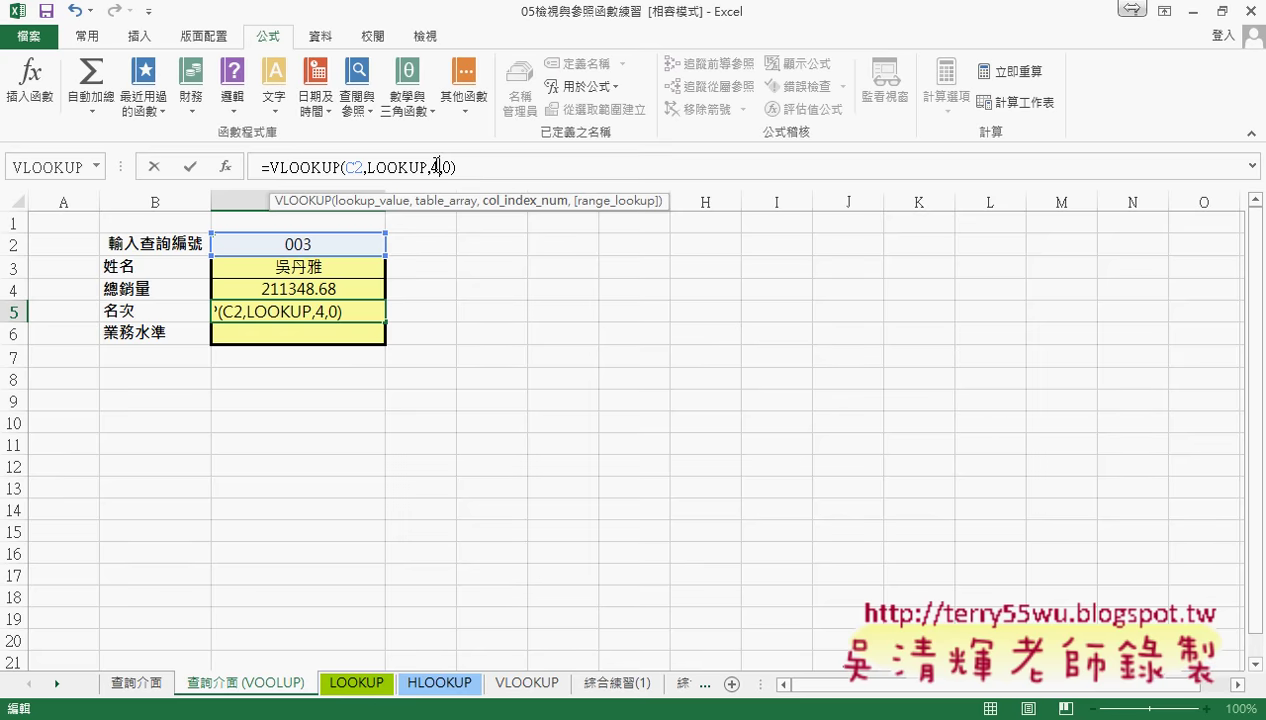
key("Return")
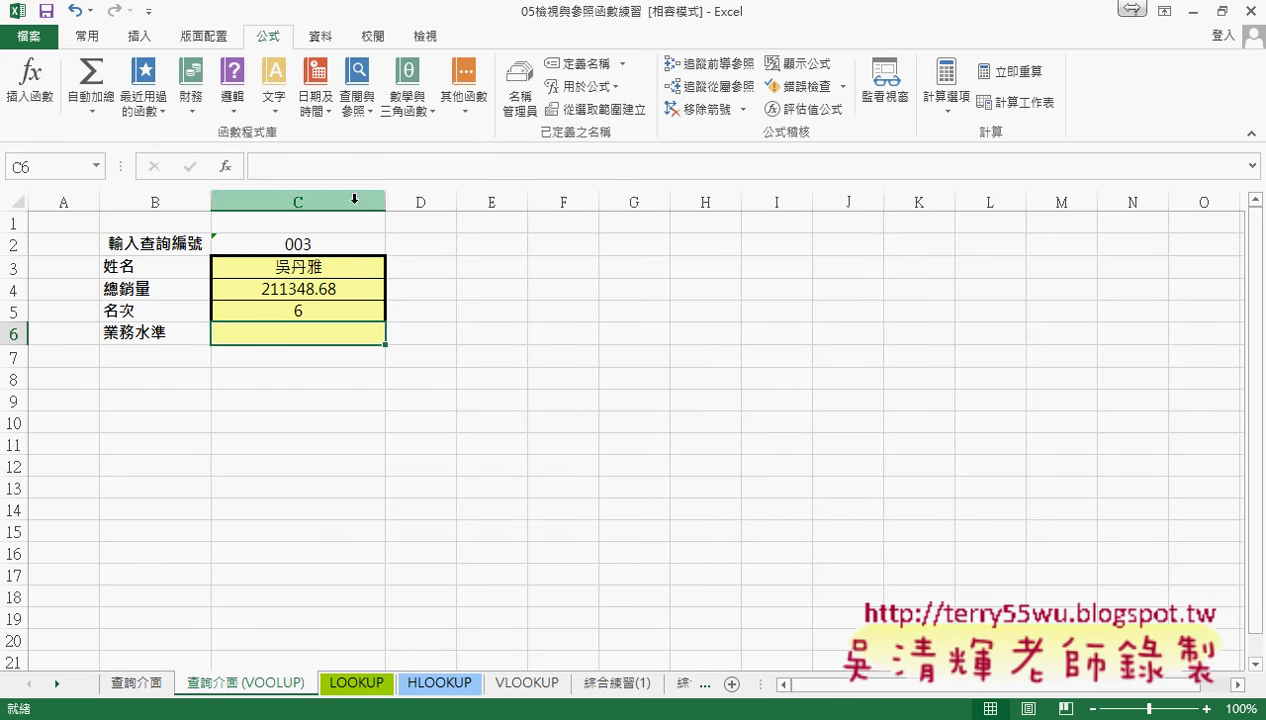
Paste the VLOOKUP formula into C6 with column index 5, then check the C6 and C3 formulas
right_click(330, 176)
left_click(371, 262)
left_click(446, 170)
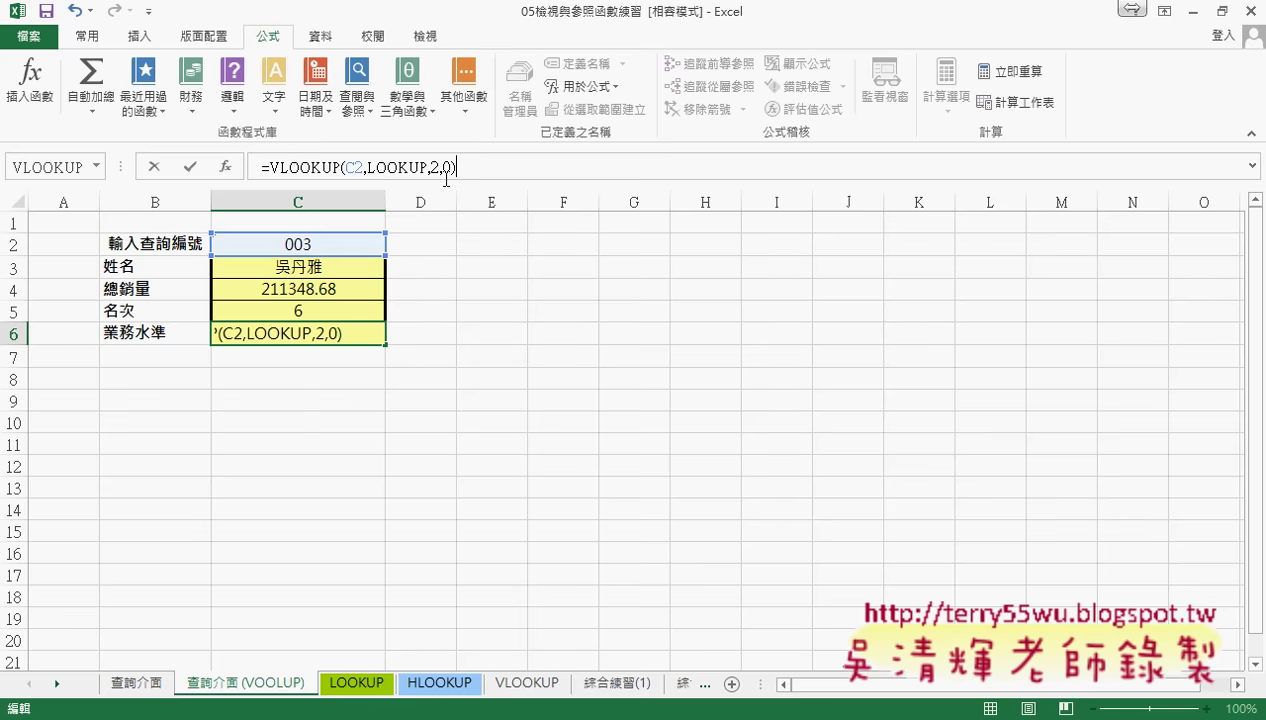
double_click(434, 167)
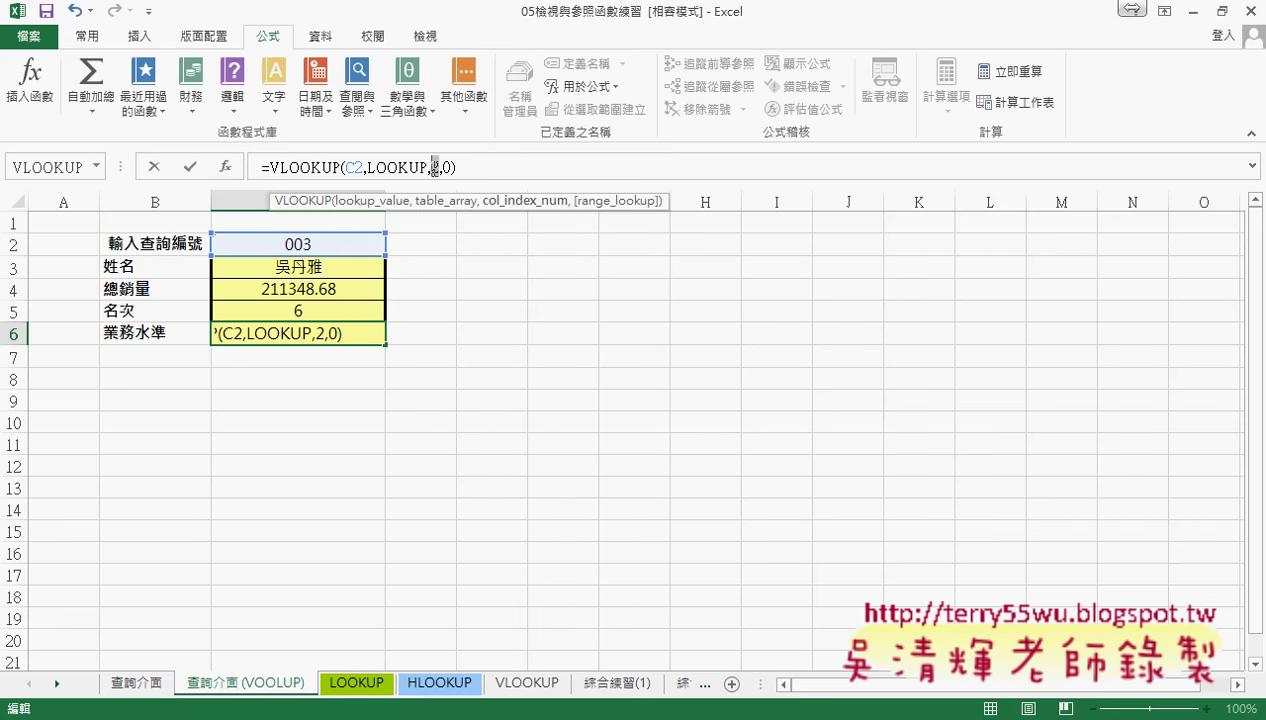
key("Return")
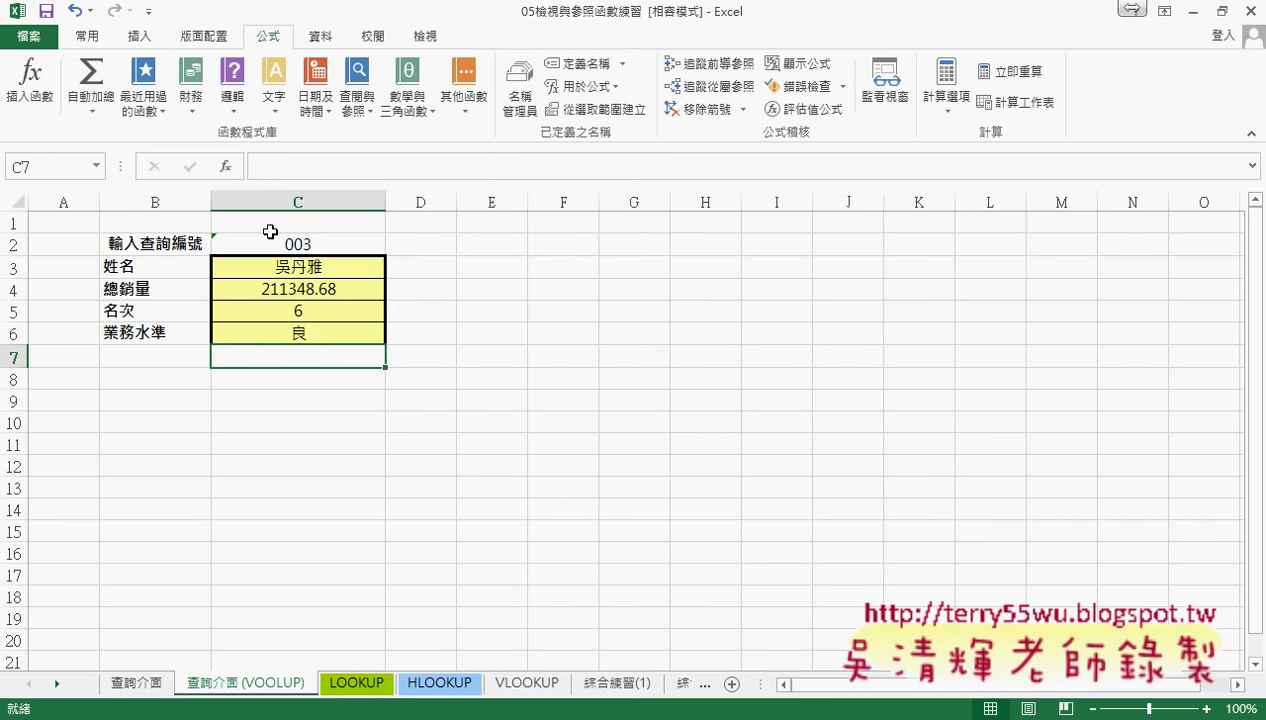
left_click(310, 333)
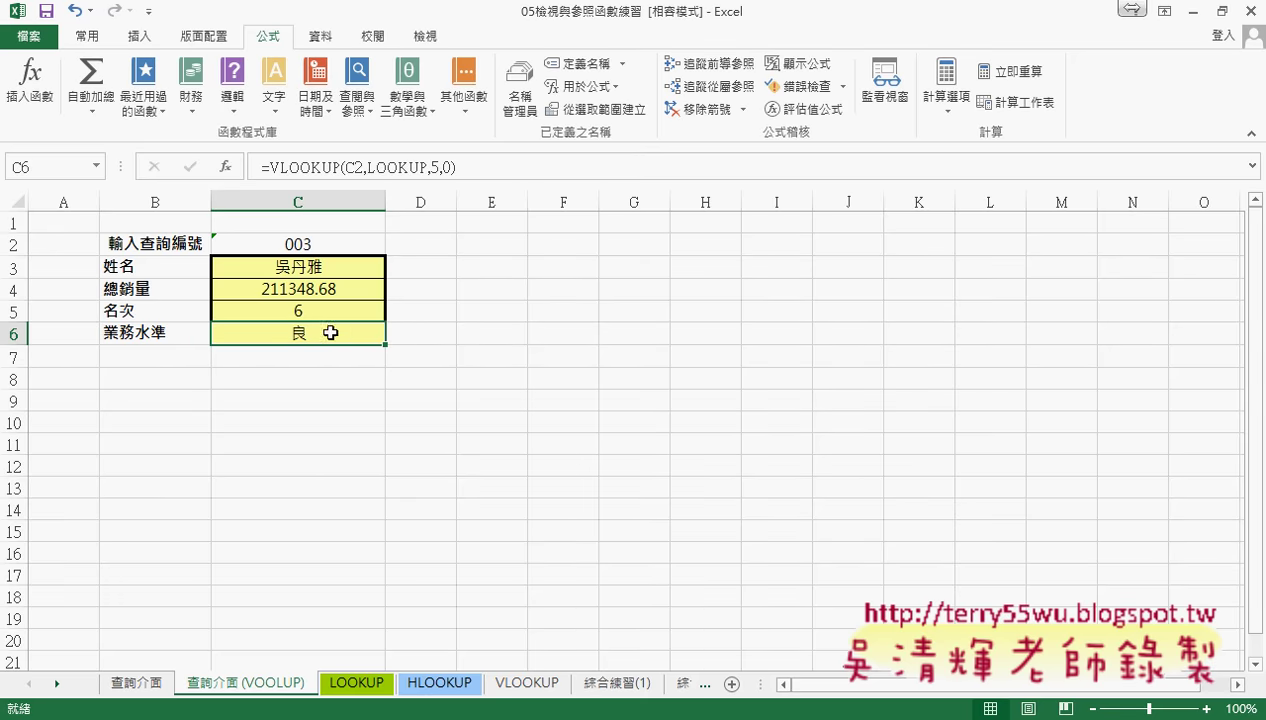
left_click(363, 275)
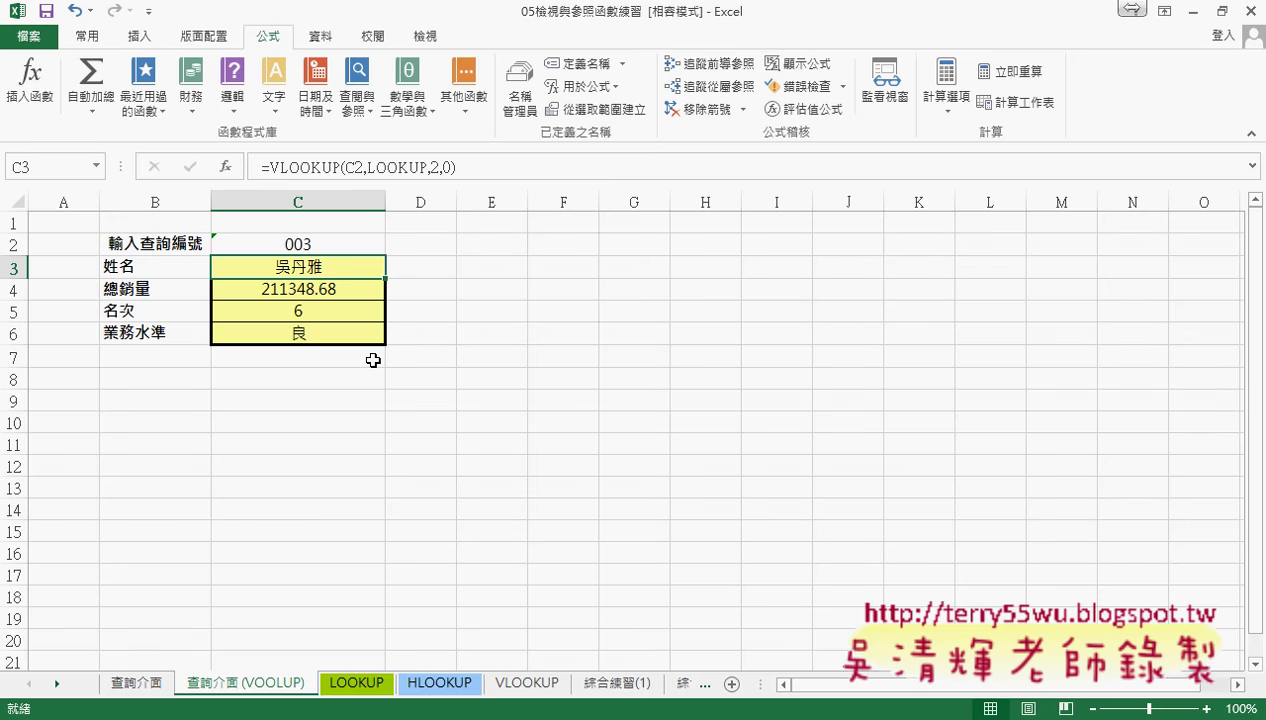
left_click(352, 284)
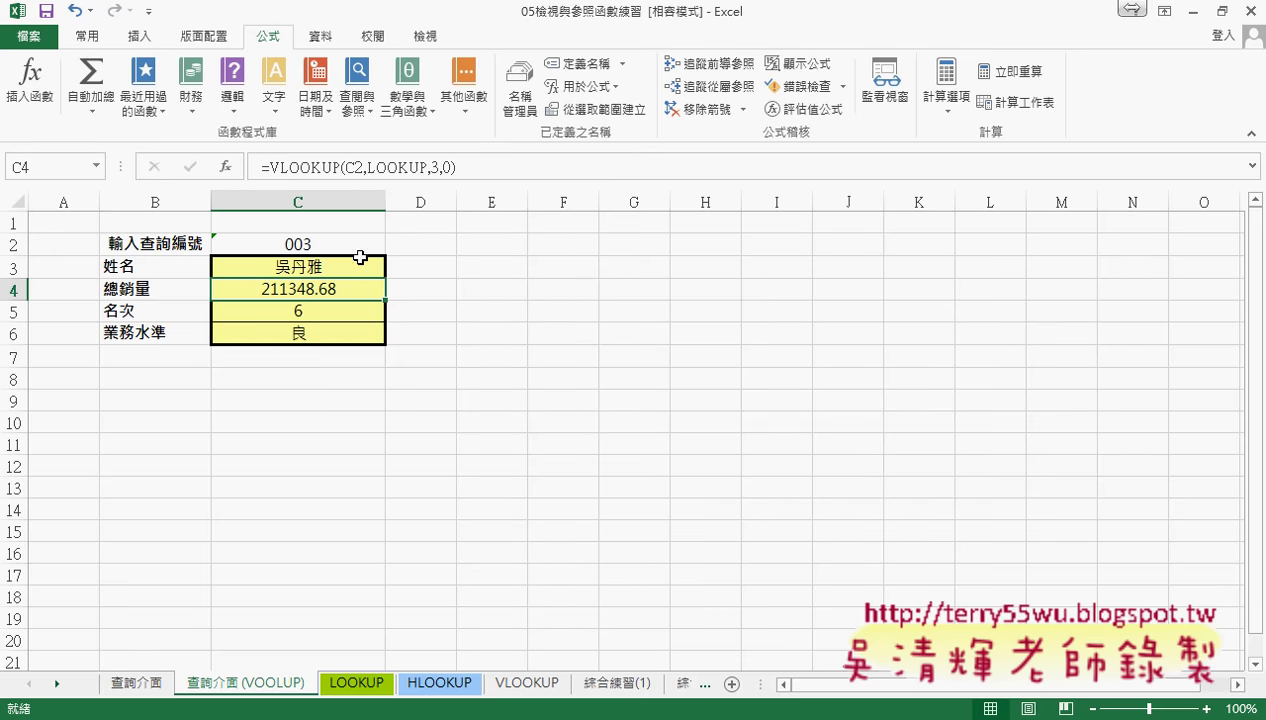
left_click(354, 262)
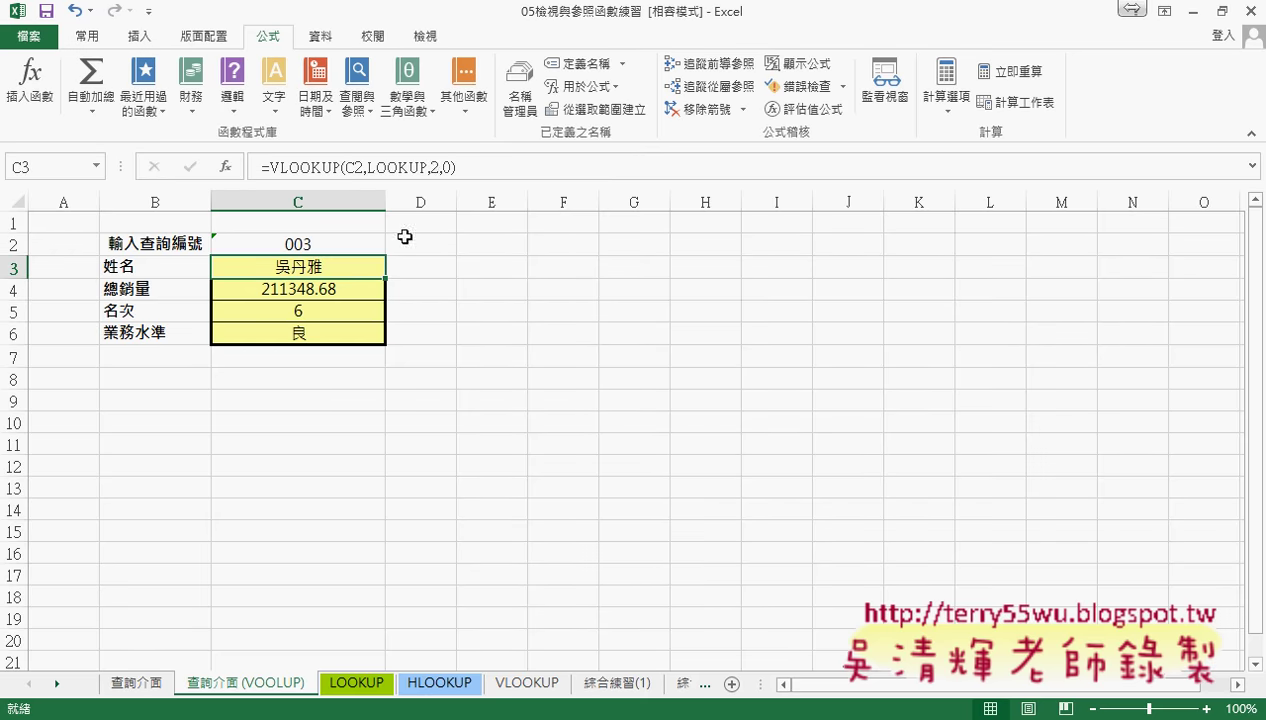
left_click(339, 287)
left_click(341, 310)
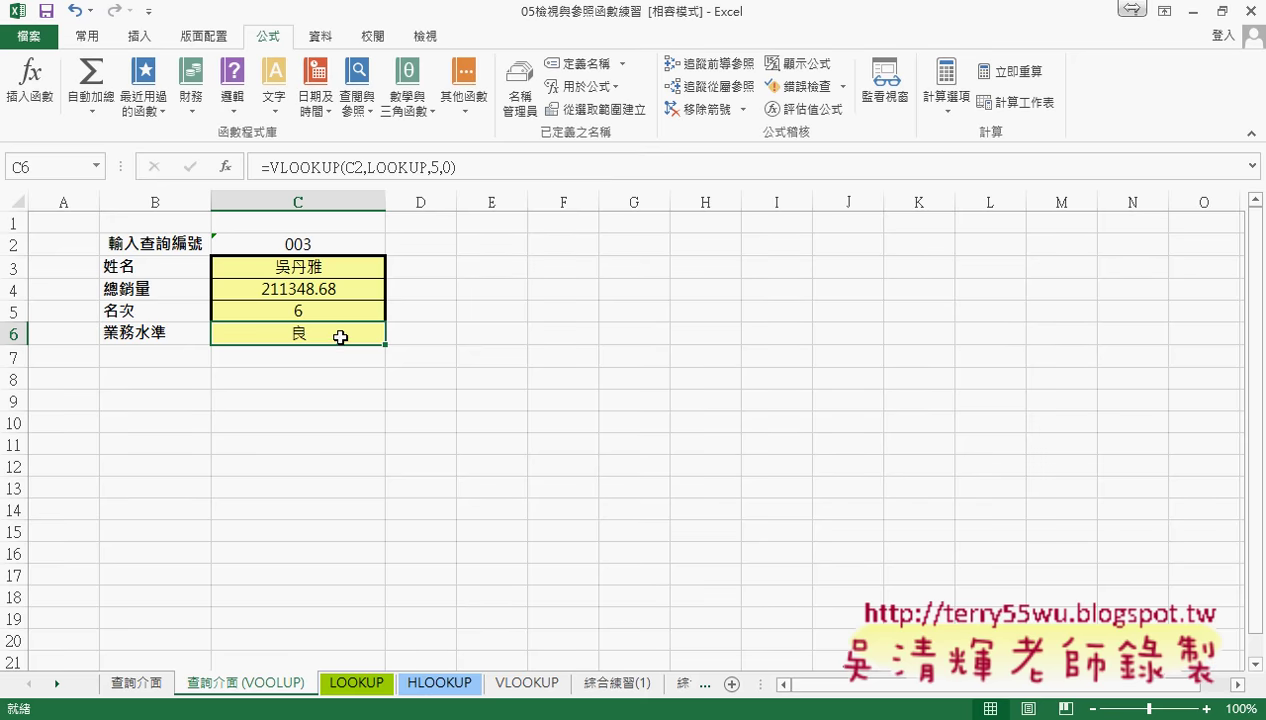
left_click(346, 270)
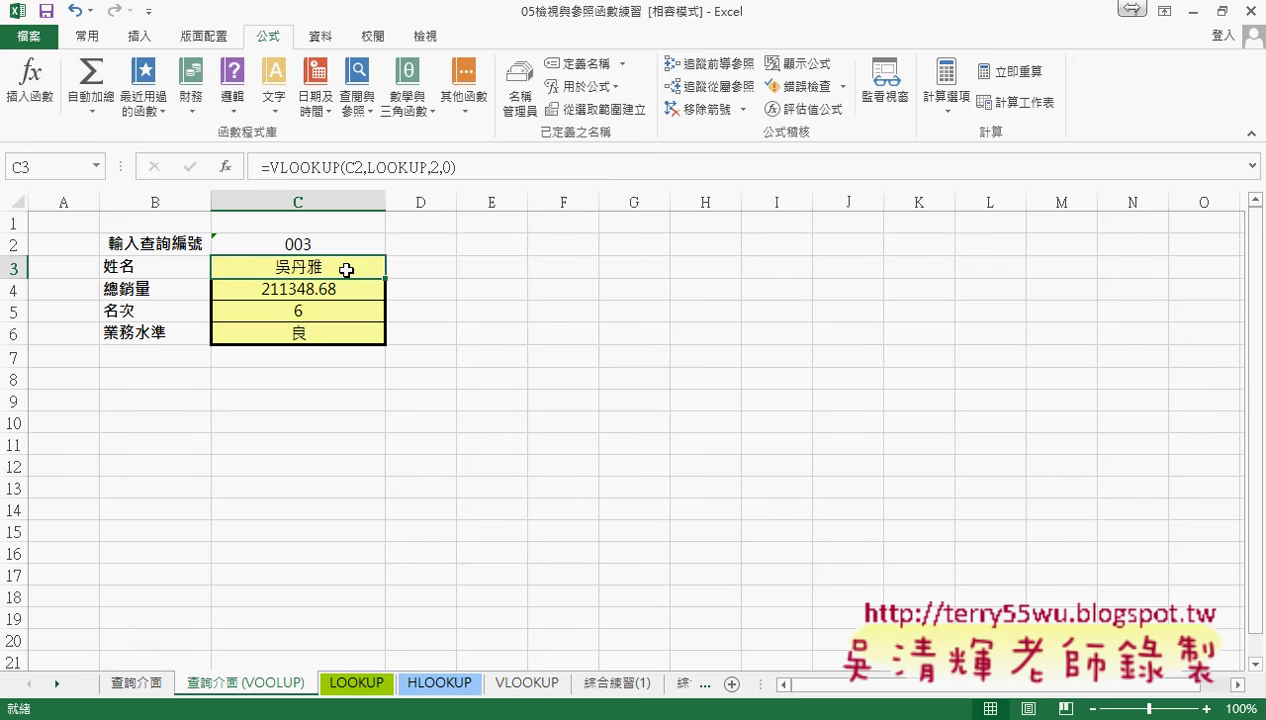
left_click(492, 267)
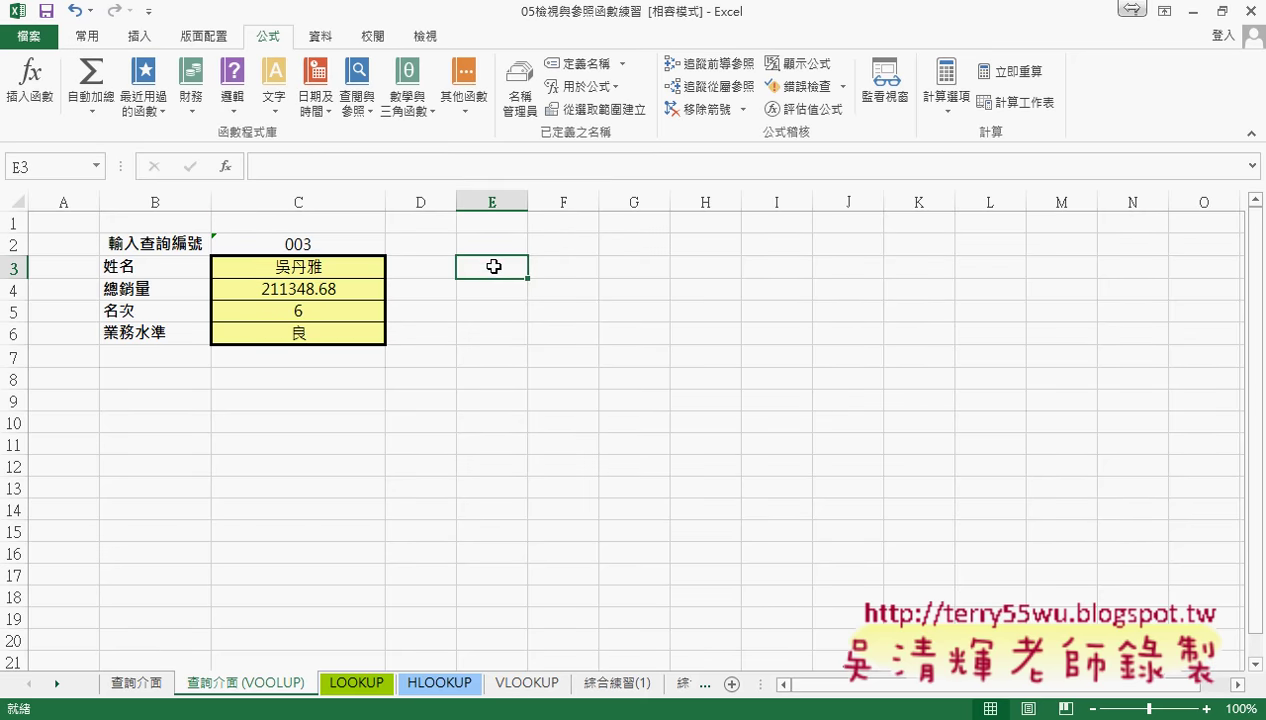
Insert =ROW() with no reference into E3 from Lookup & Reference, and fill it down to E6
left_click(226, 166)
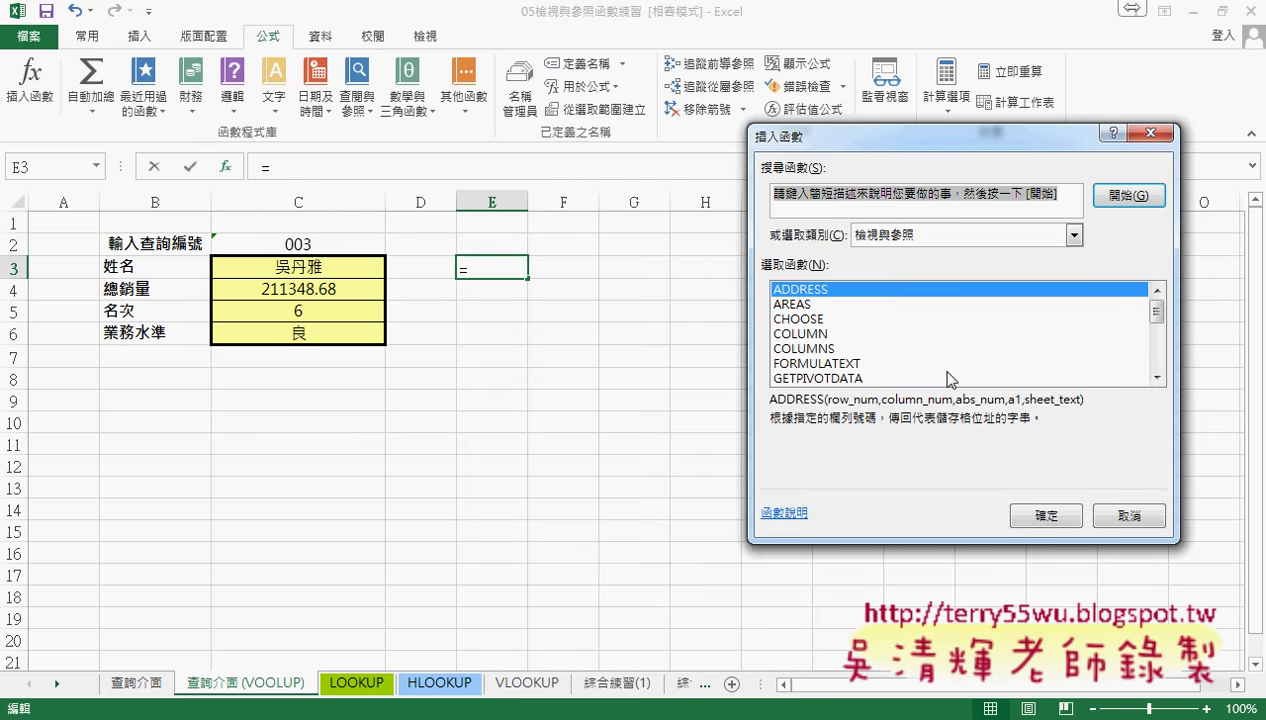
left_click(1156, 378)
left_click(1156, 378)
left_click(1156, 378)
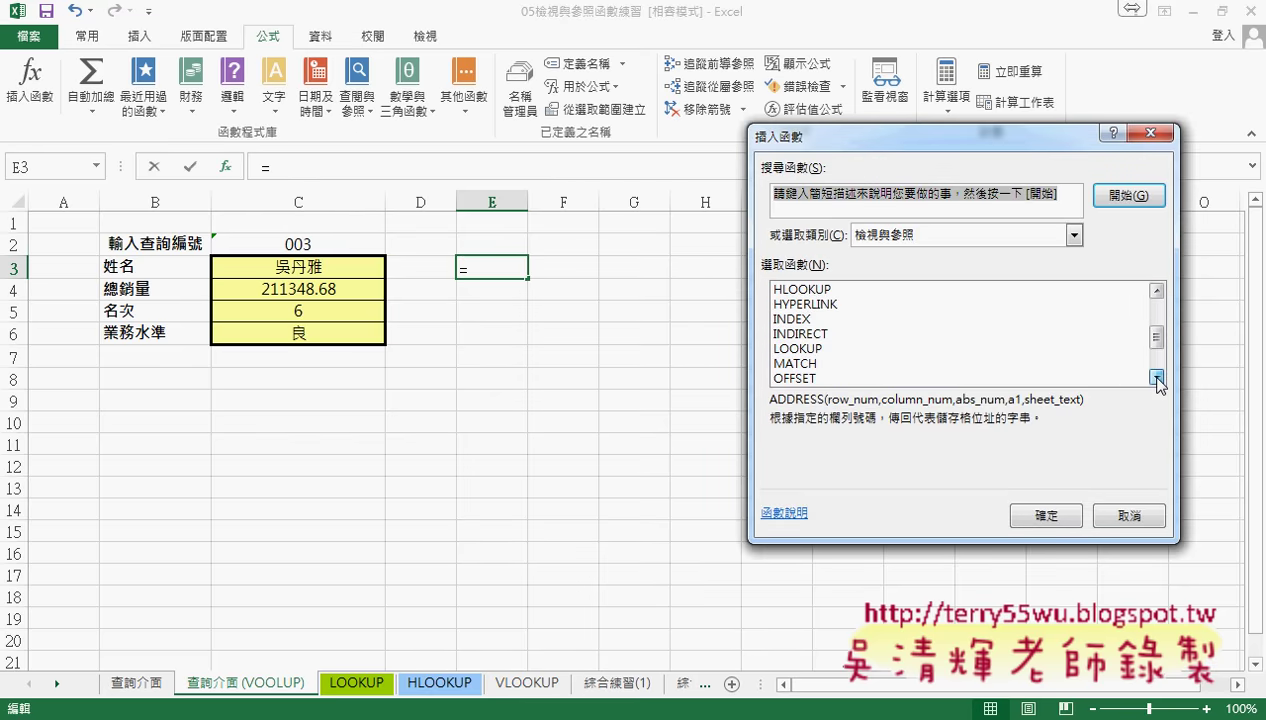
left_click(1156, 378)
left_click(1156, 378)
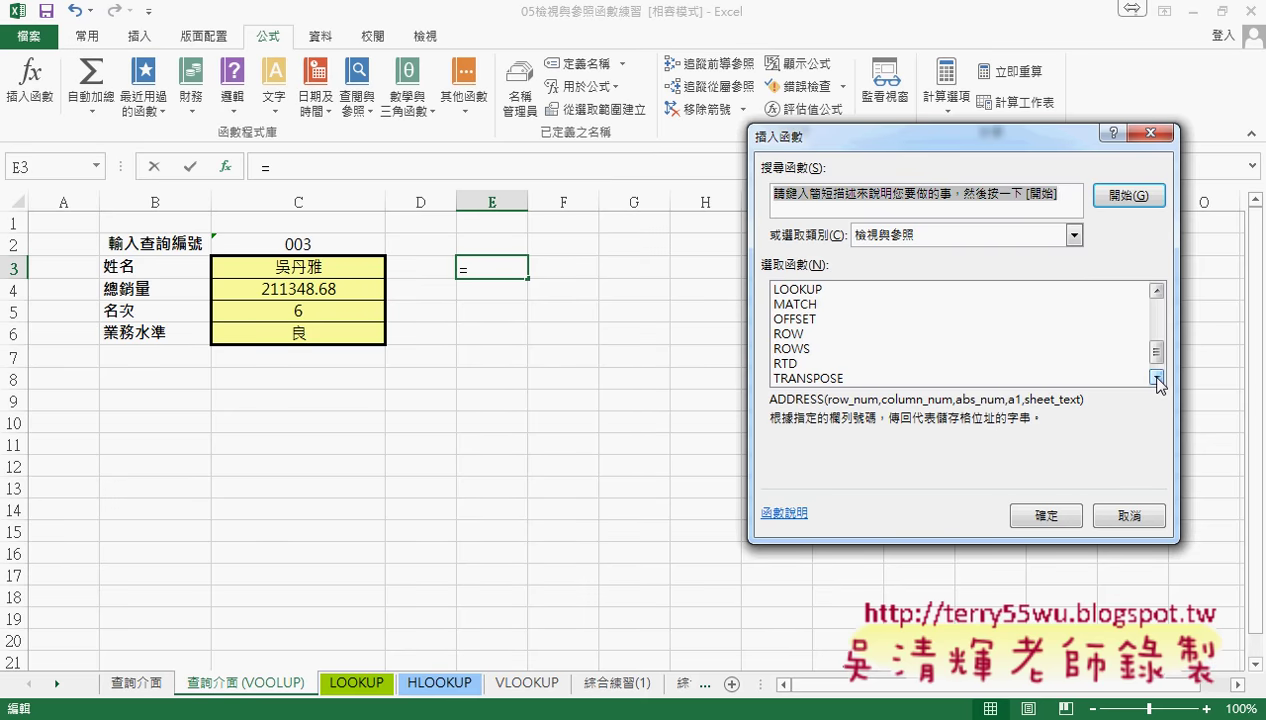
left_click(785, 334)
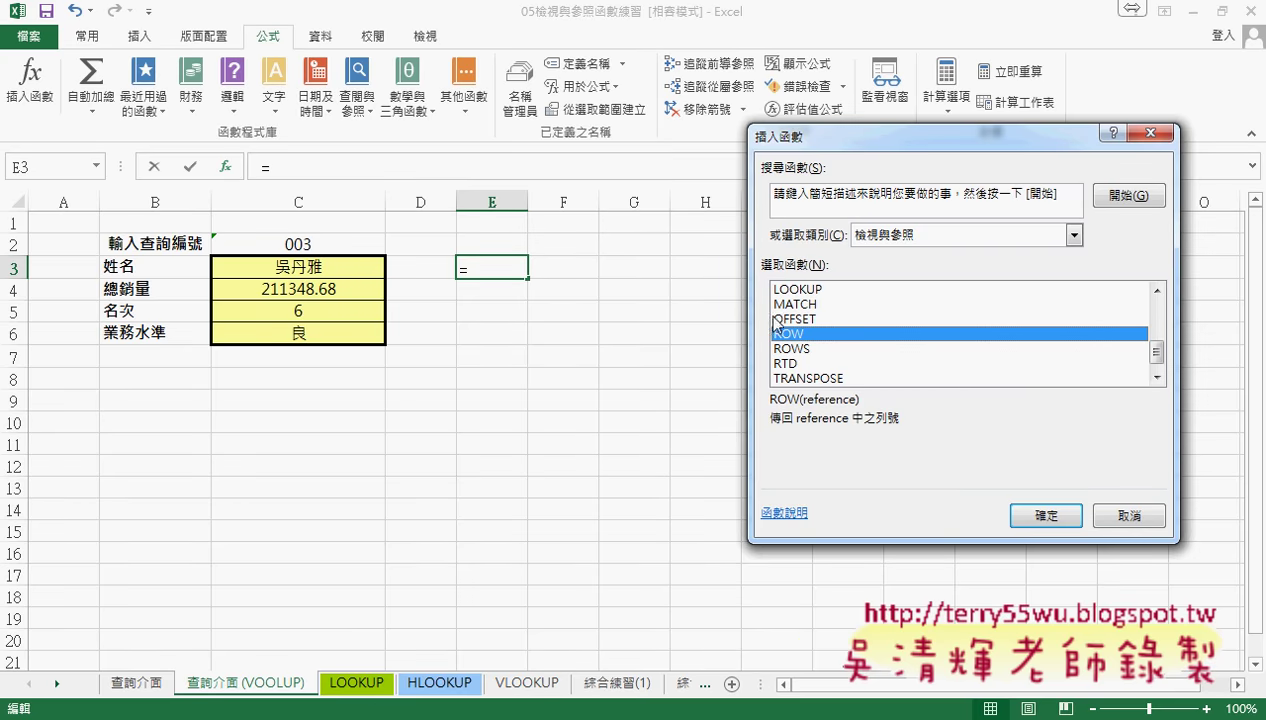
left_click(1045, 512)
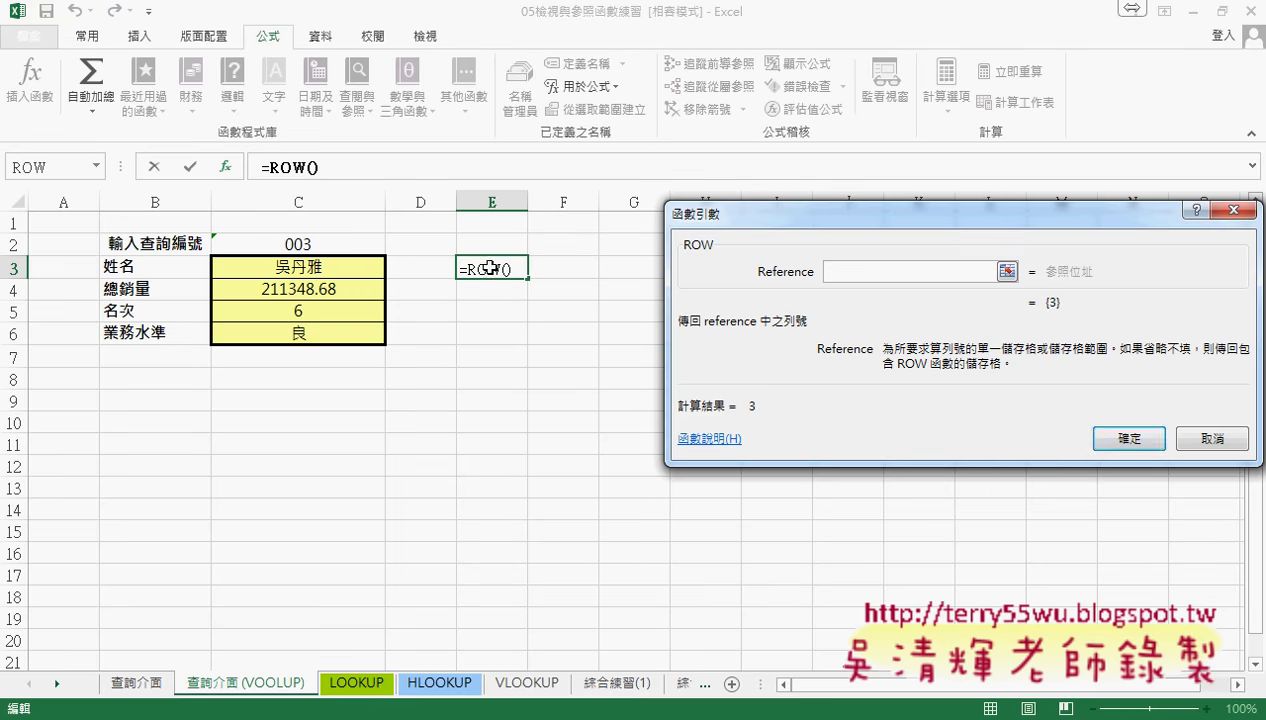
left_click(1131, 438)
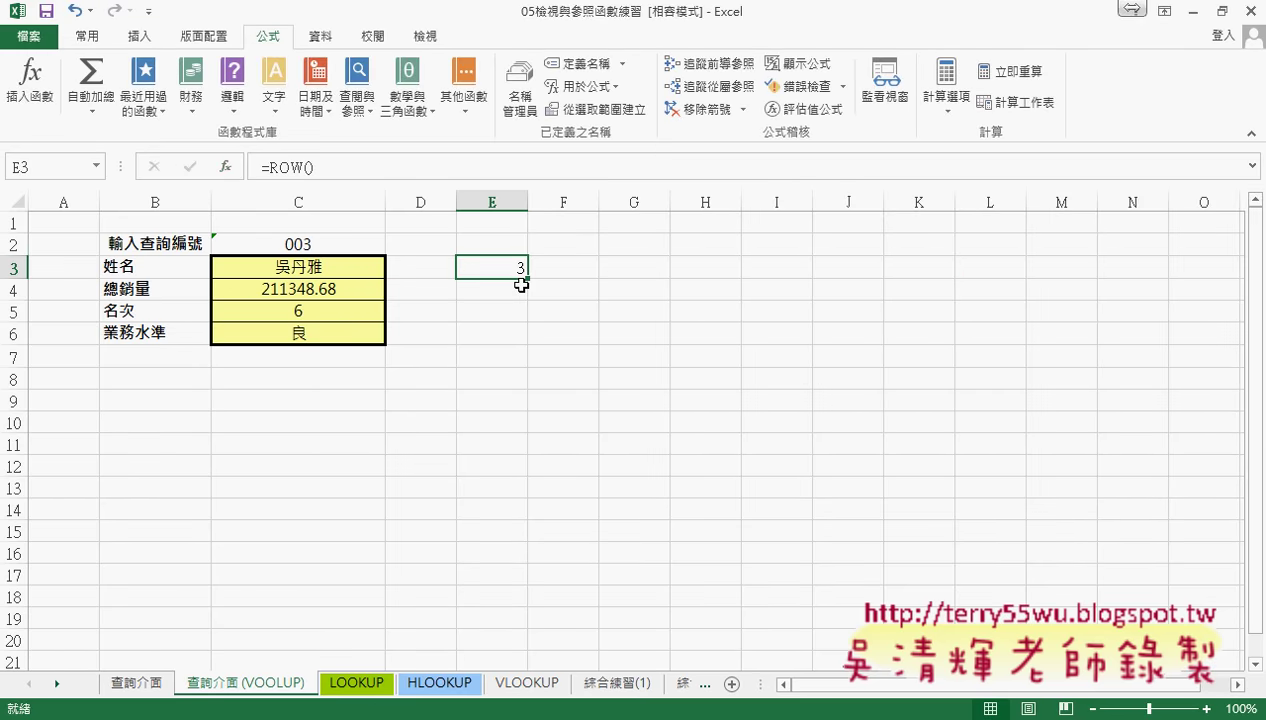
left_click_drag(527, 278, 532, 347)
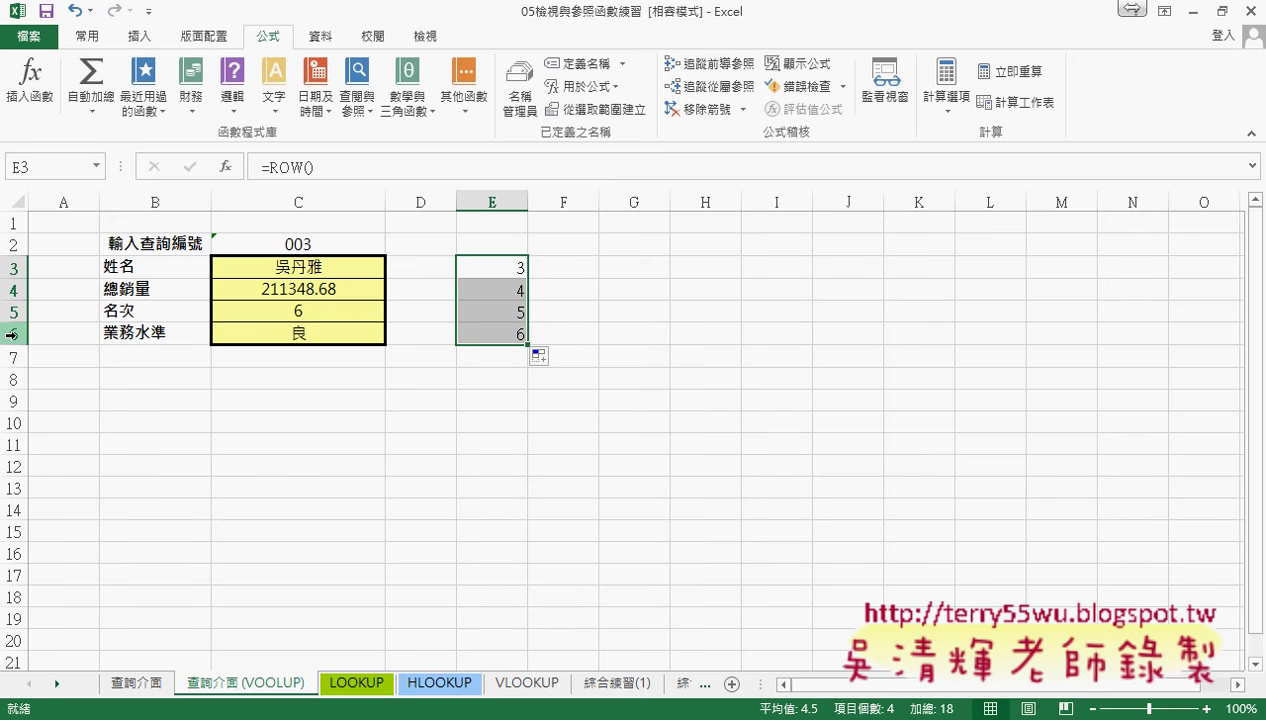
Select C3 to view its VLOOKUP formula
left_click(354, 269)
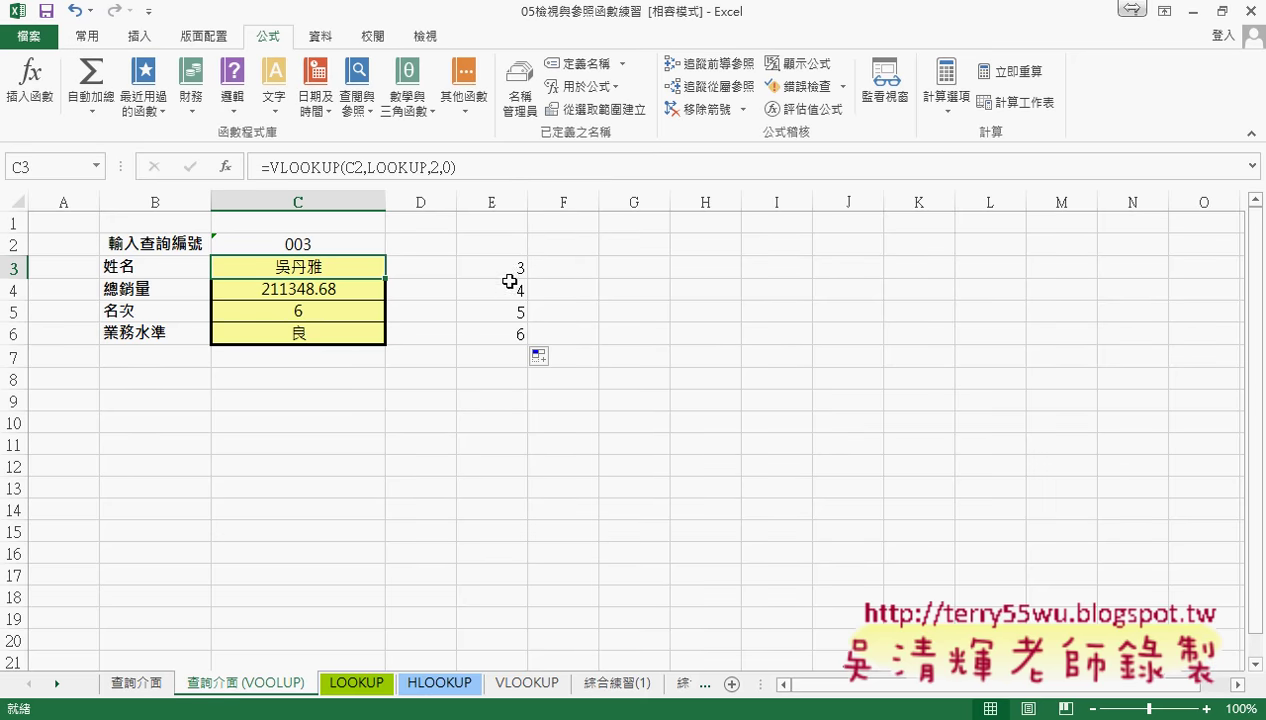
Change E3 to =ROW()-1 and fill it down to E6 so it shows 2, 3, 4 and 5
left_click(508, 271)
left_click(396, 173)
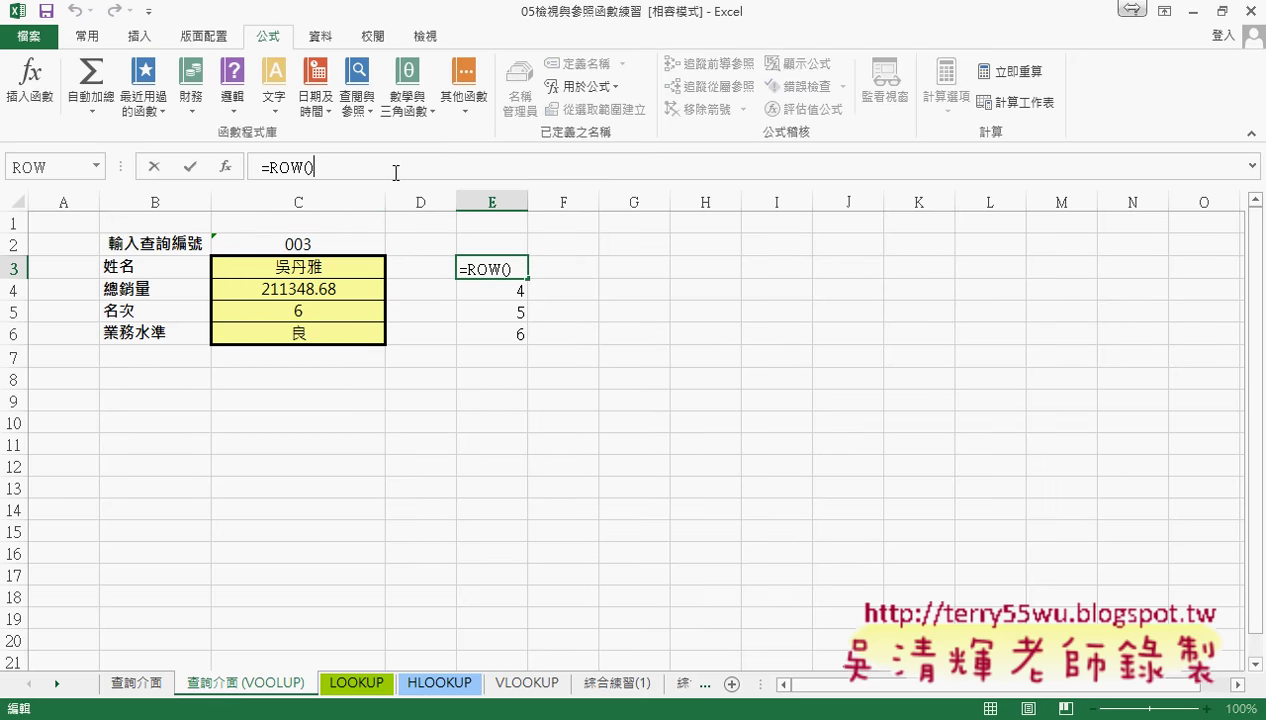
type("-1")
left_click(190, 167)
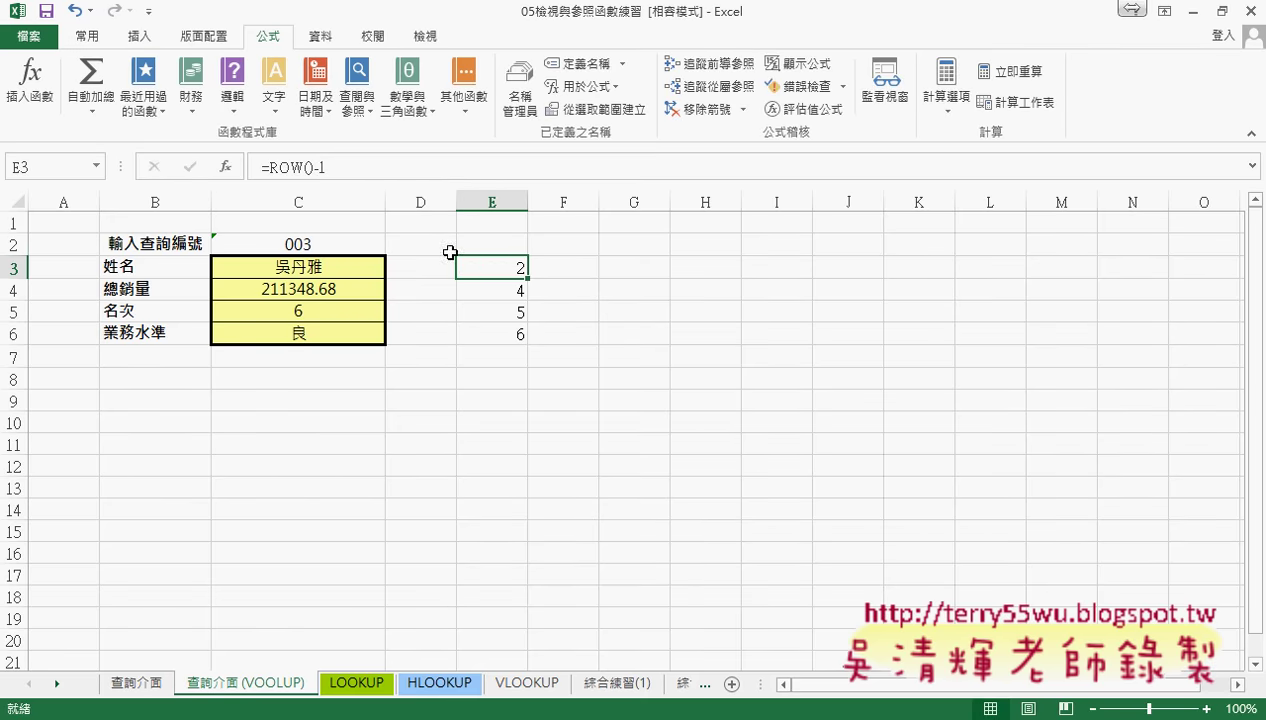
left_click_drag(520, 274, 540, 340)
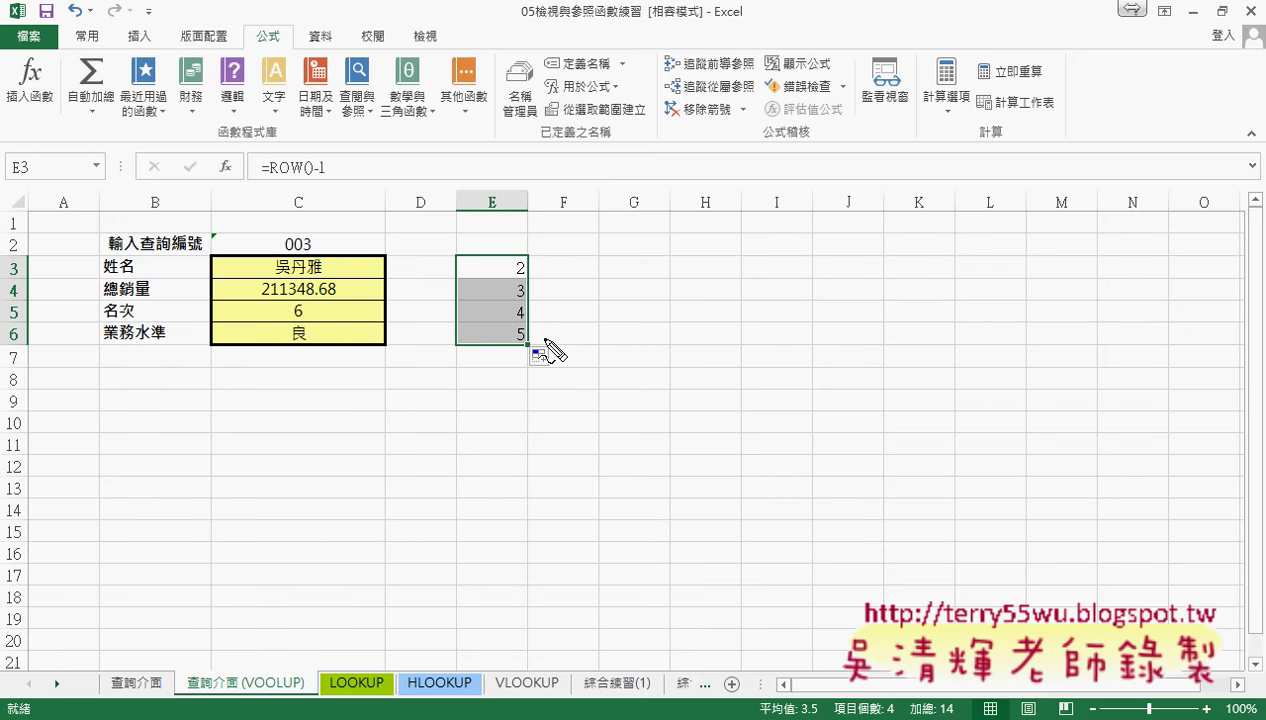
left_click_drag(270, 178, 308, 173)
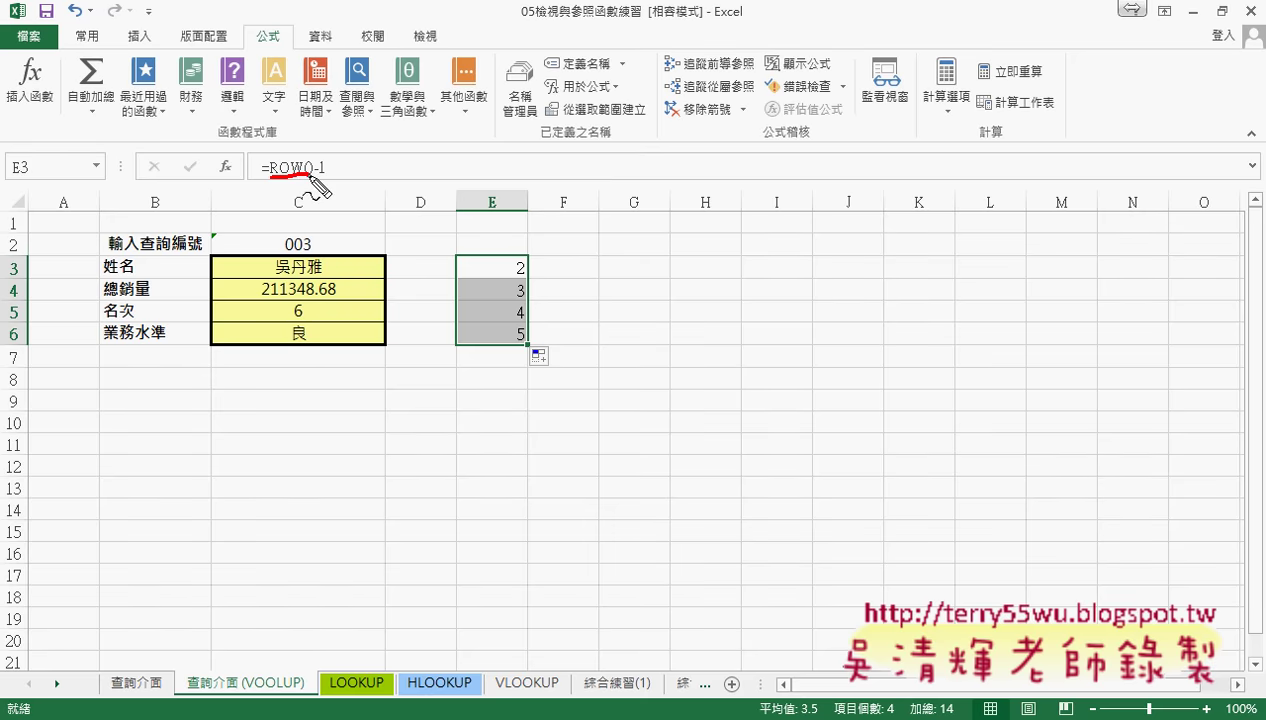
left_click_drag(24, 257, 24, 284)
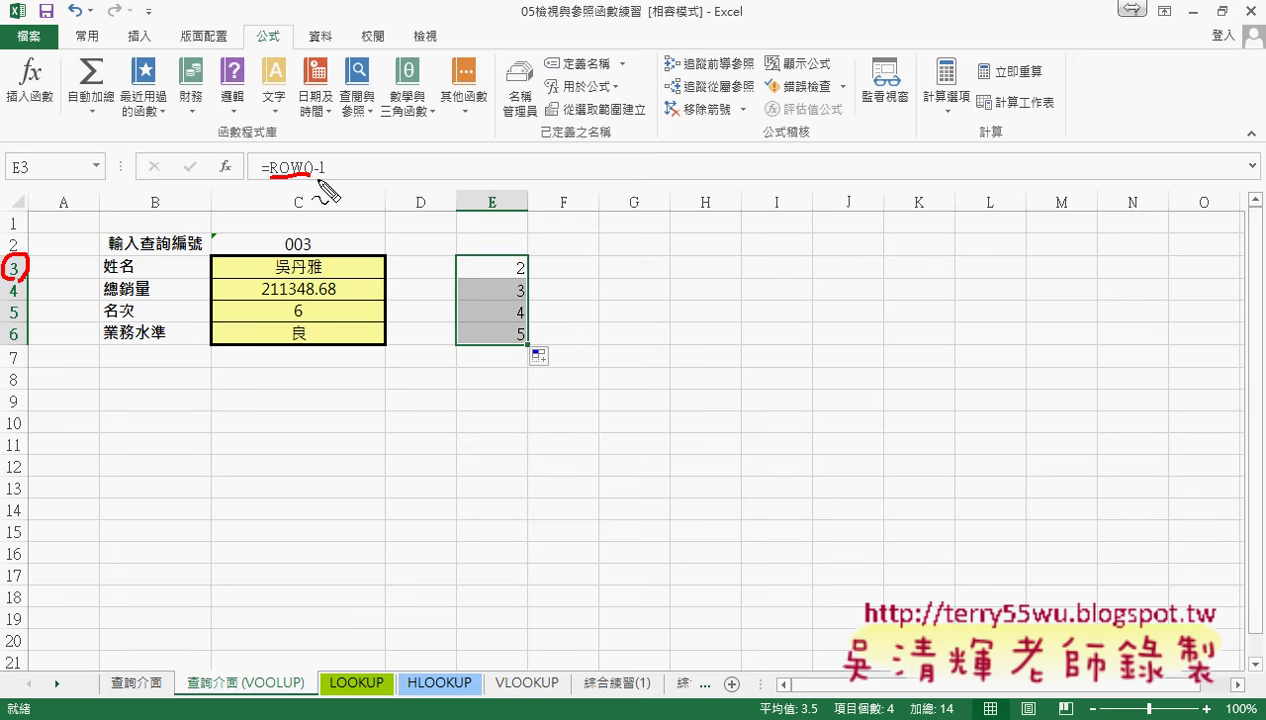
left_click_drag(318, 180, 336, 182)
Copy the ROW()-1 text from E3's formula, leaving E3 unchanged
left_click_drag(272, 167, 328, 167)
right_click(300, 168)
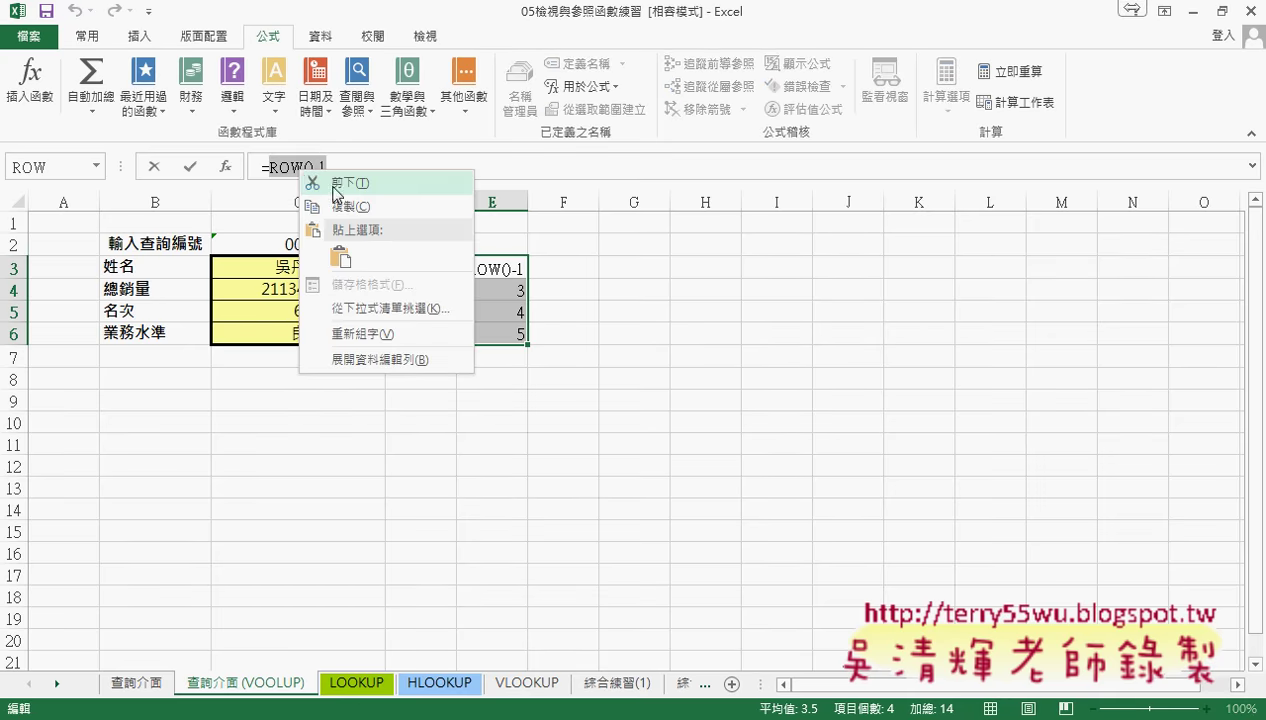
left_click(350, 206)
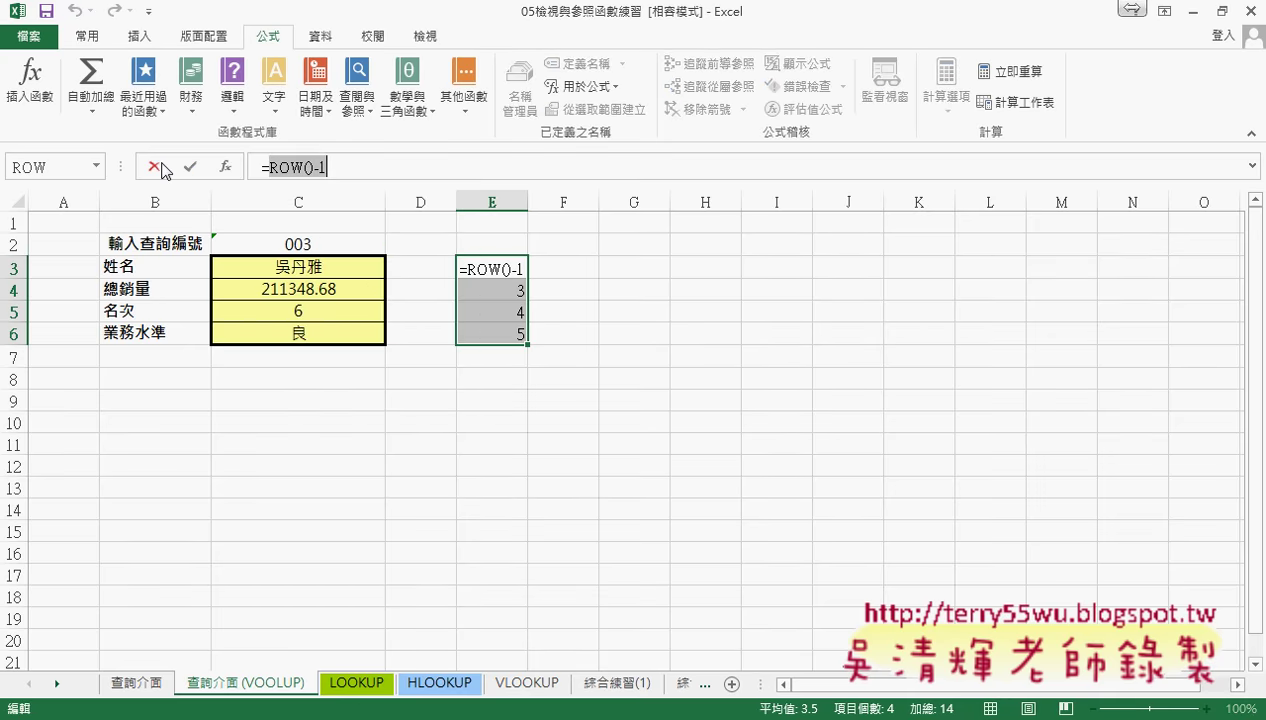
key("Escape")
Replace C3's column argument 2 with ROW()-1 and fill the formula down to C6
left_click(325, 270)
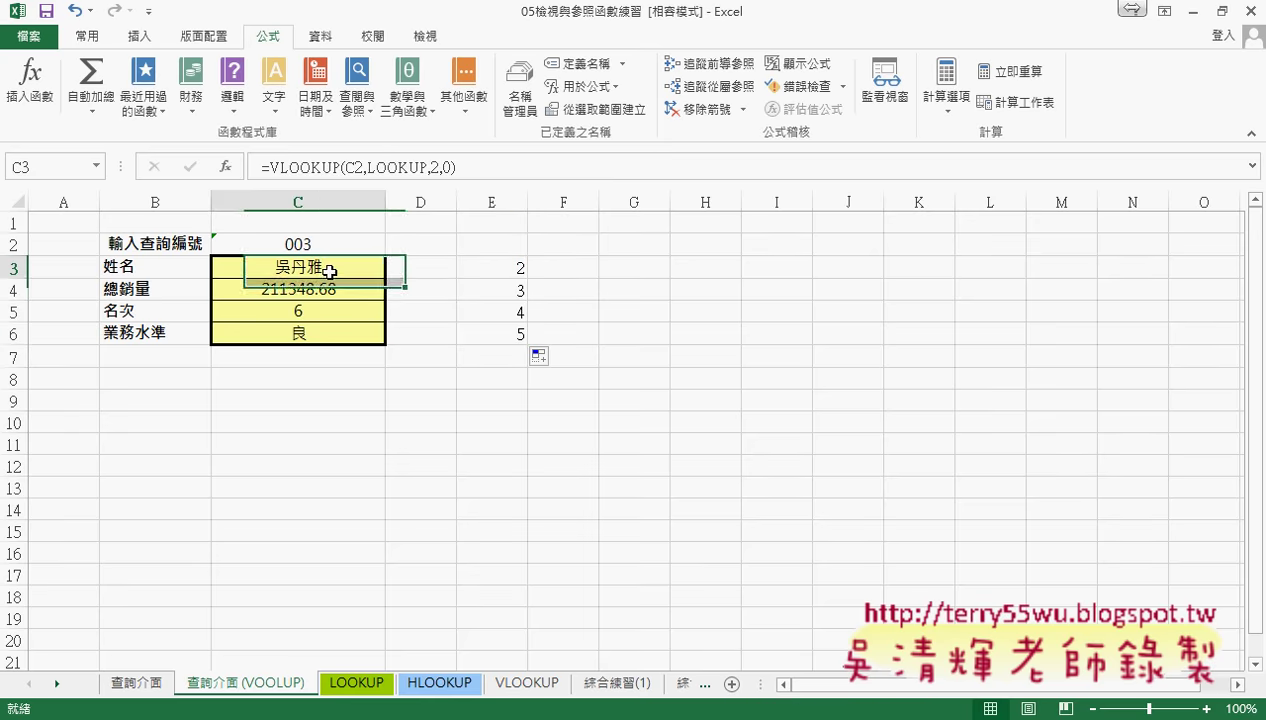
left_click(435, 168)
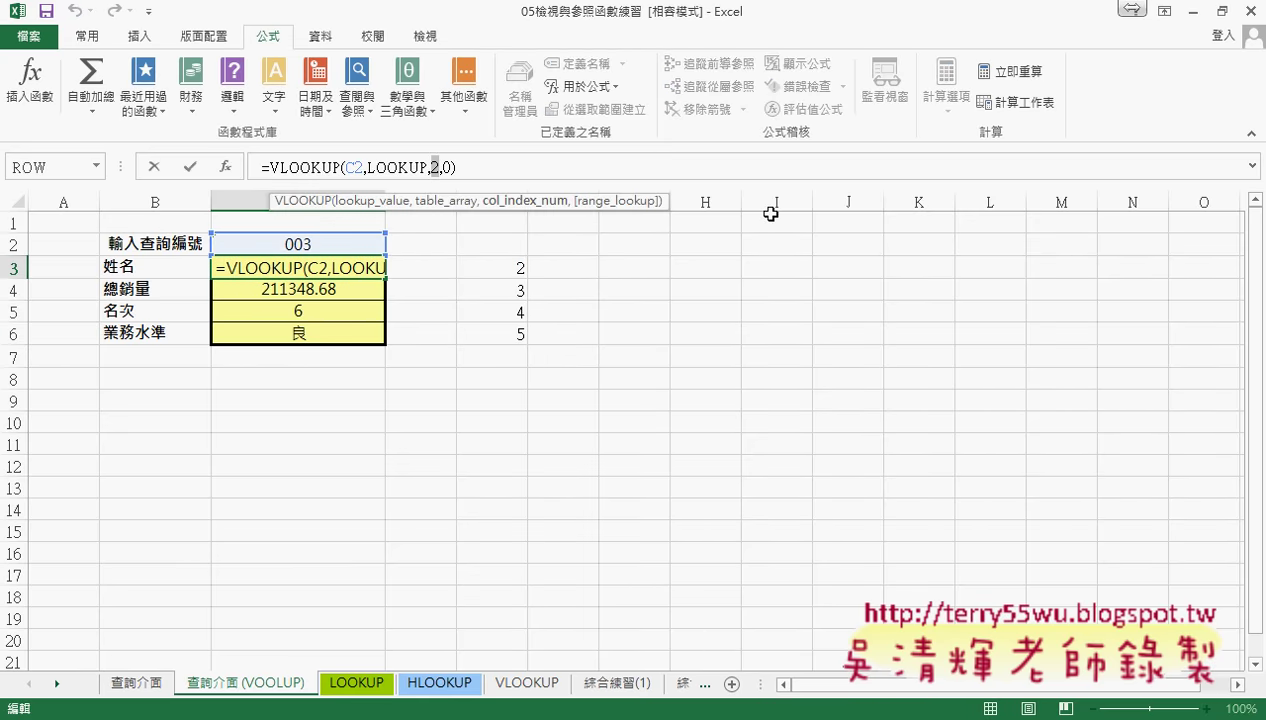
key("BackSpace")
type("ROW()-1")
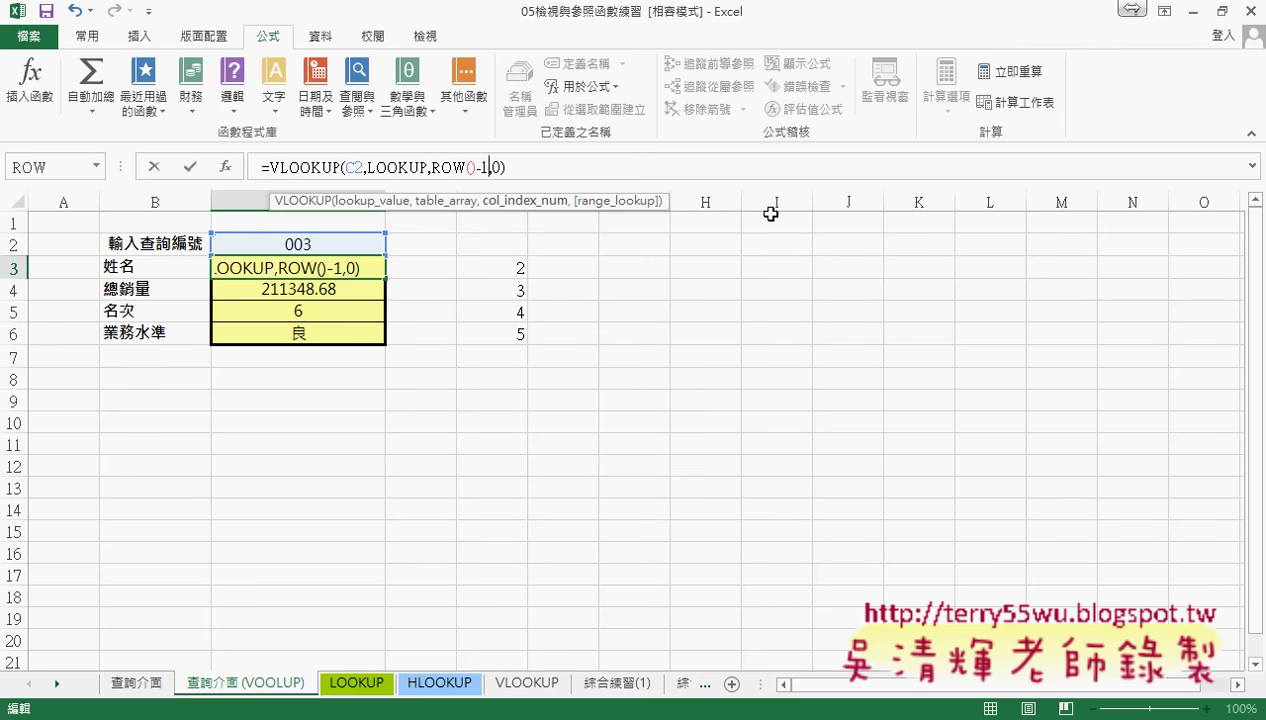
left_click(443, 167)
left_click_drag(443, 167, 487, 169)
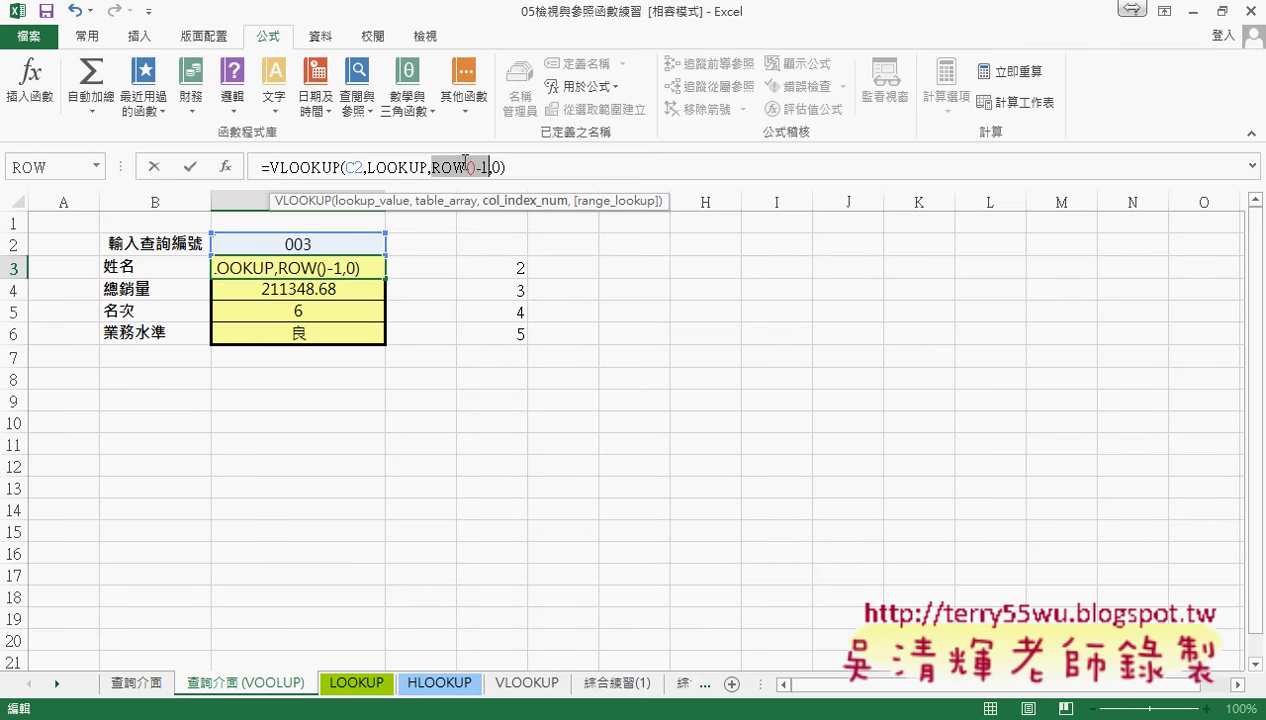
left_click(190, 167)
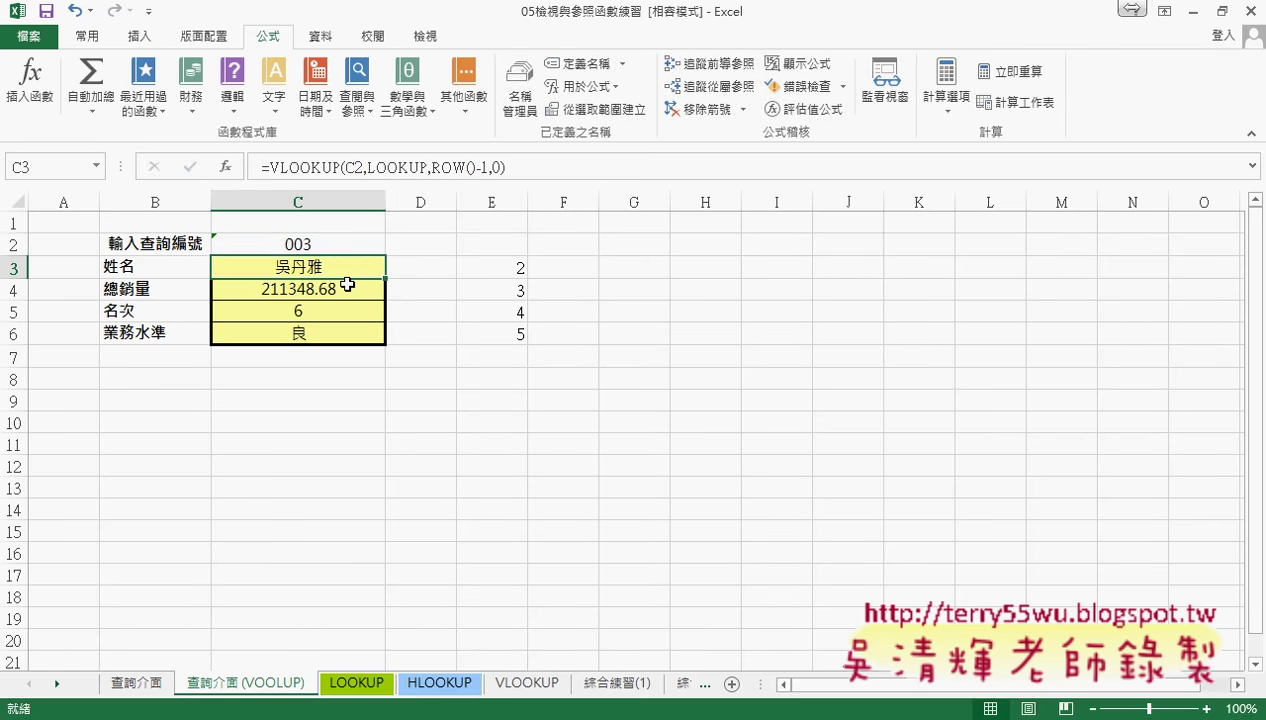
left_click_drag(385, 279, 380, 344)
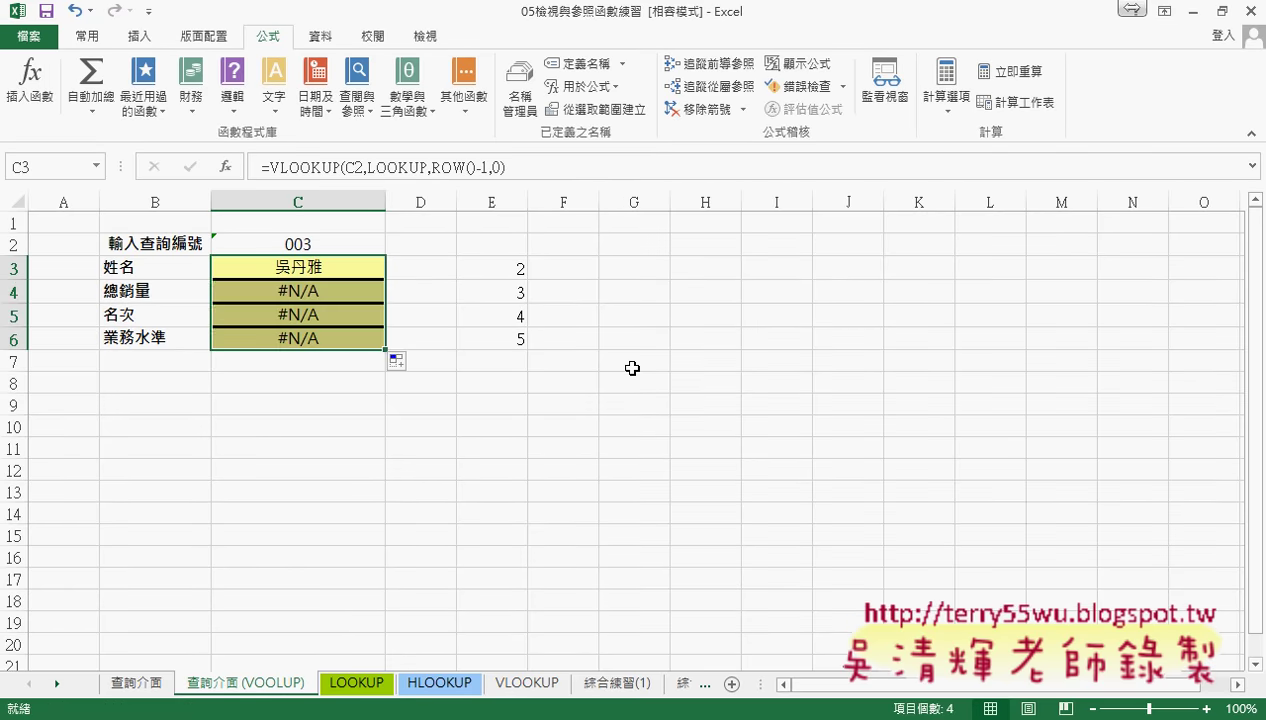
Lock C3's lookup reference as C$2 and refill the formula down to C6
left_click(326, 270)
left_click(347, 168)
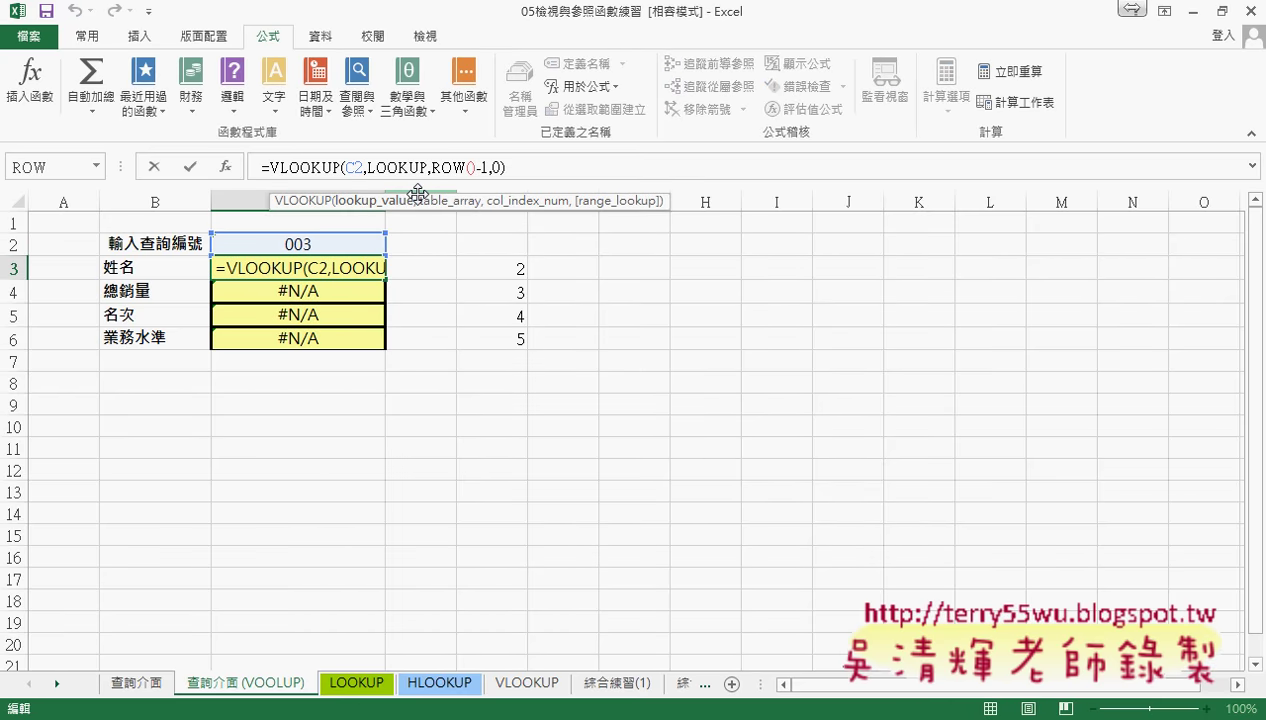
type("$")
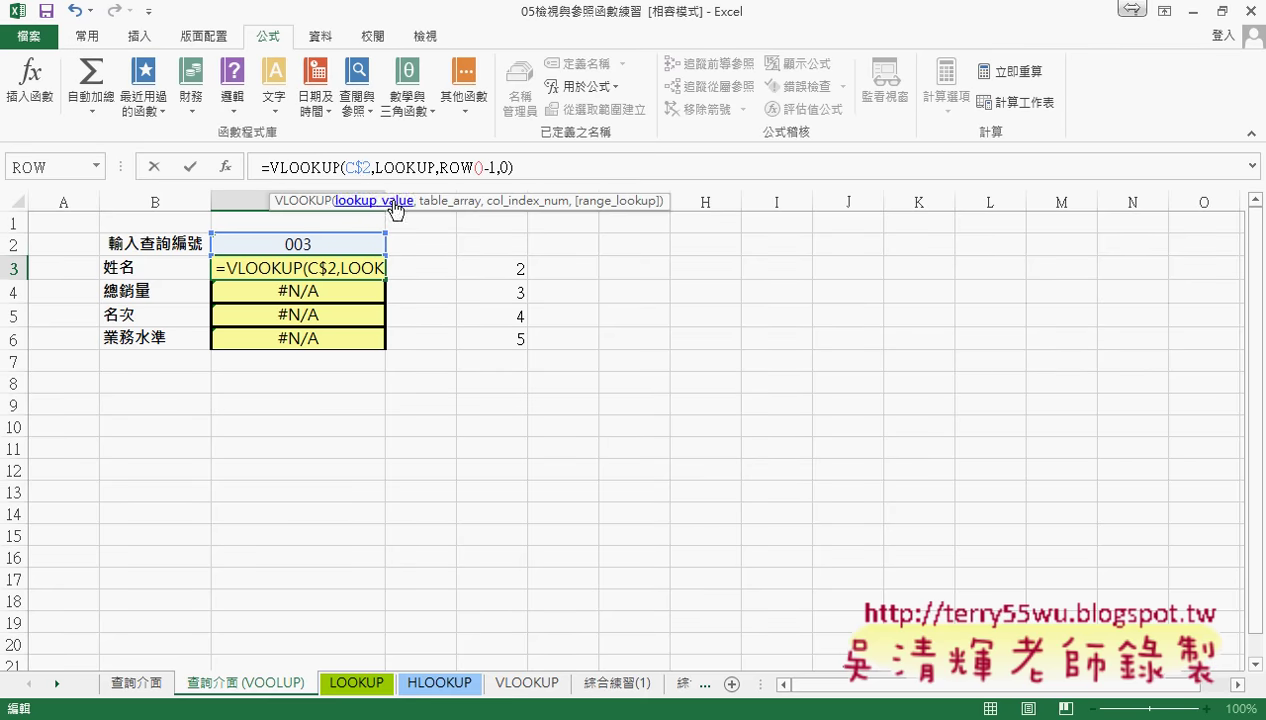
left_click_drag(356, 167, 372, 167)
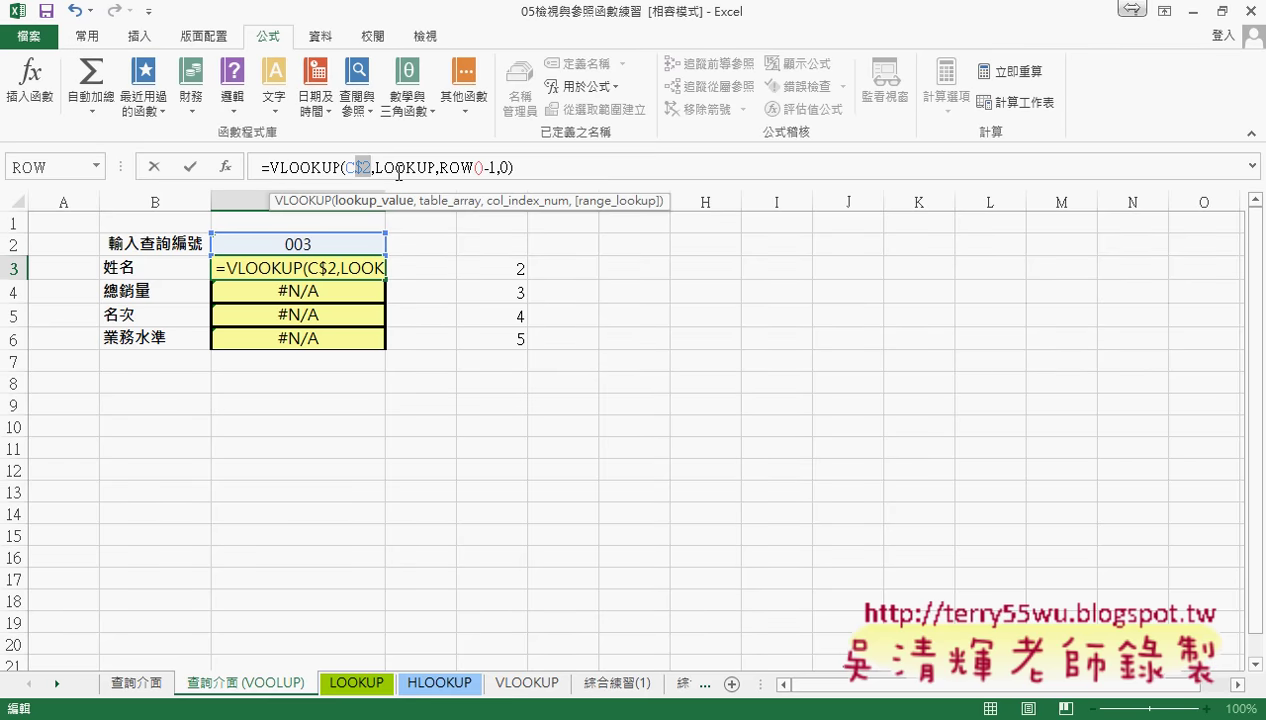
left_click(189, 170)
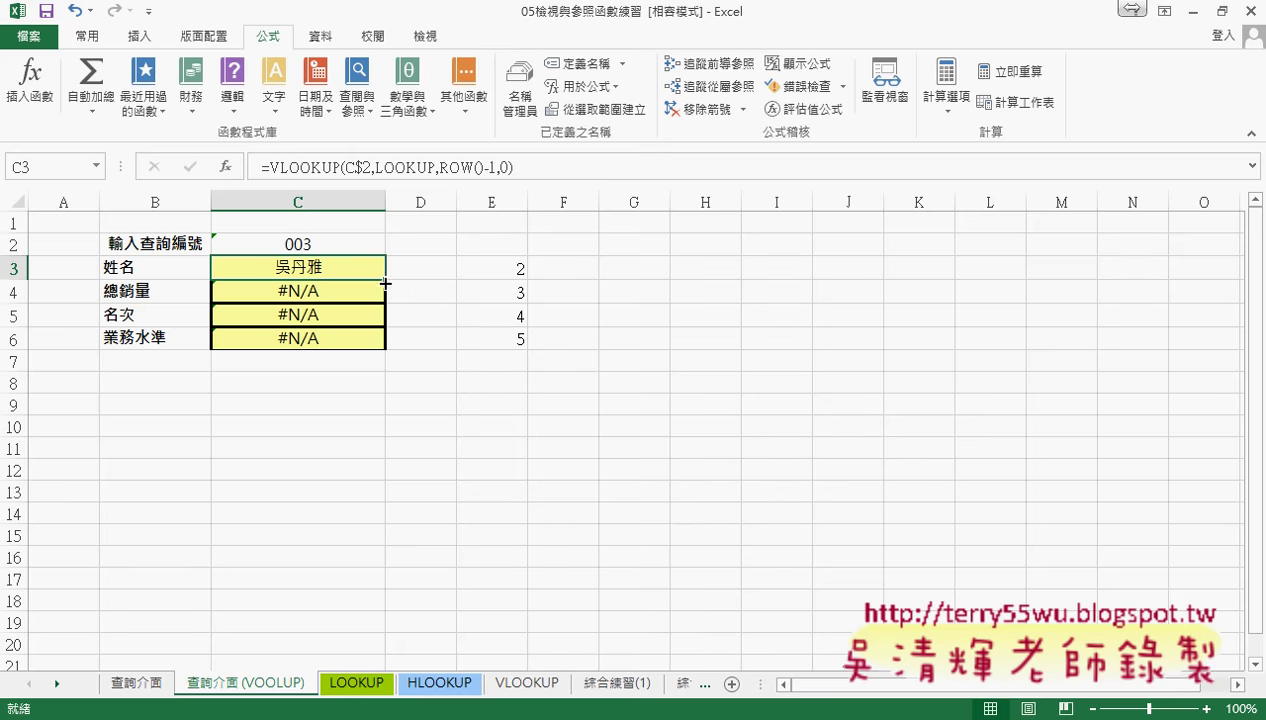
left_click_drag(384, 278, 382, 344)
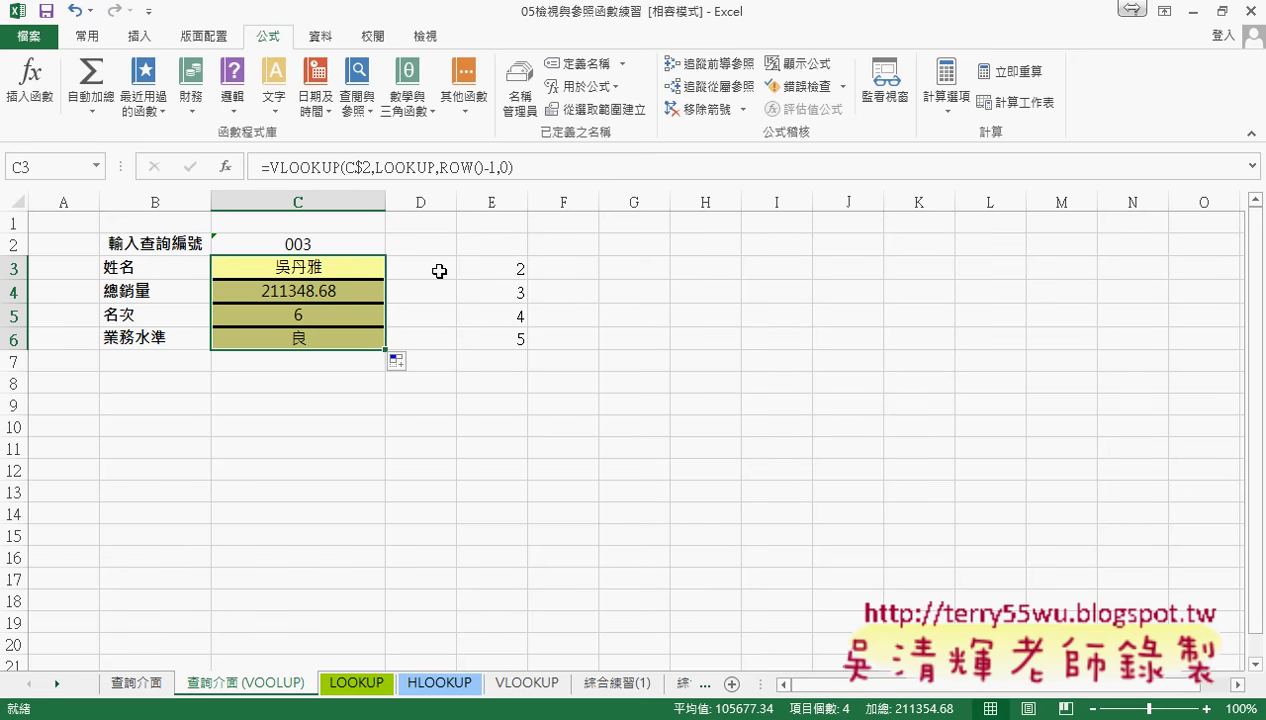
Review the ROW()-1 column argument in the shared =VLOOKUP(C$2,LOOKUP,ROW()-1,0) formula
left_click_drag(442, 168, 485, 170)
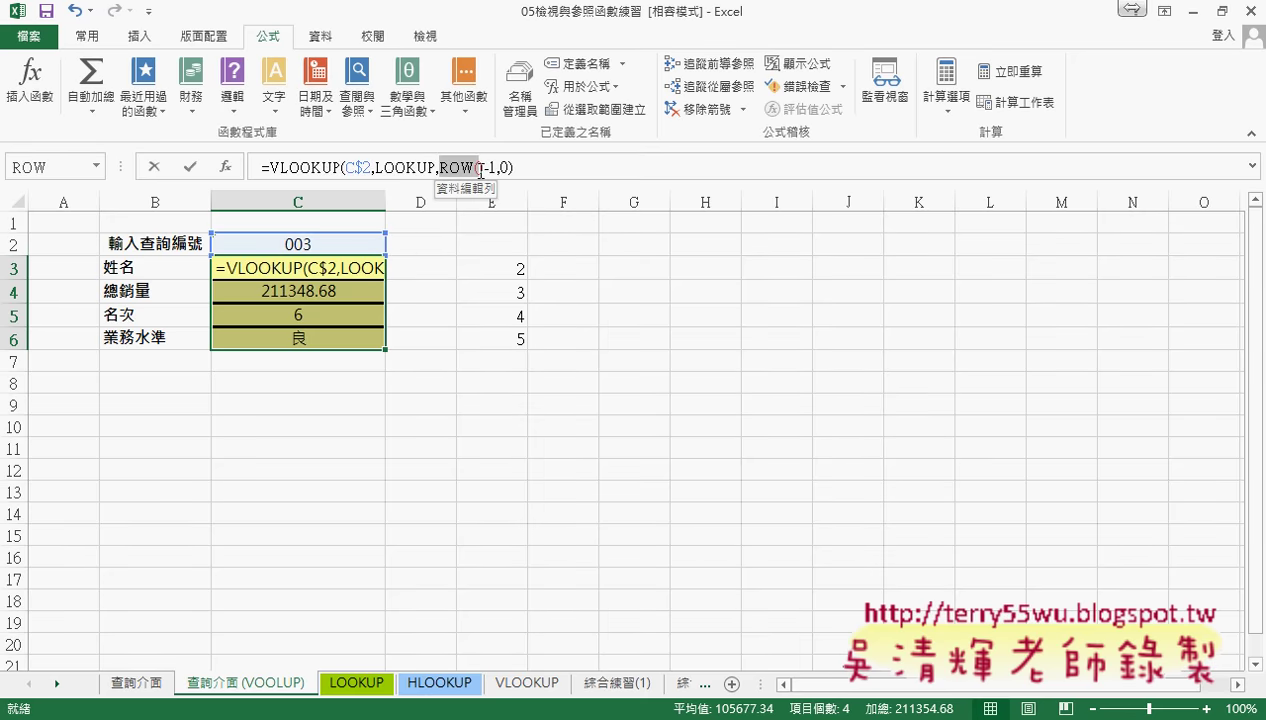
left_click(485, 170)
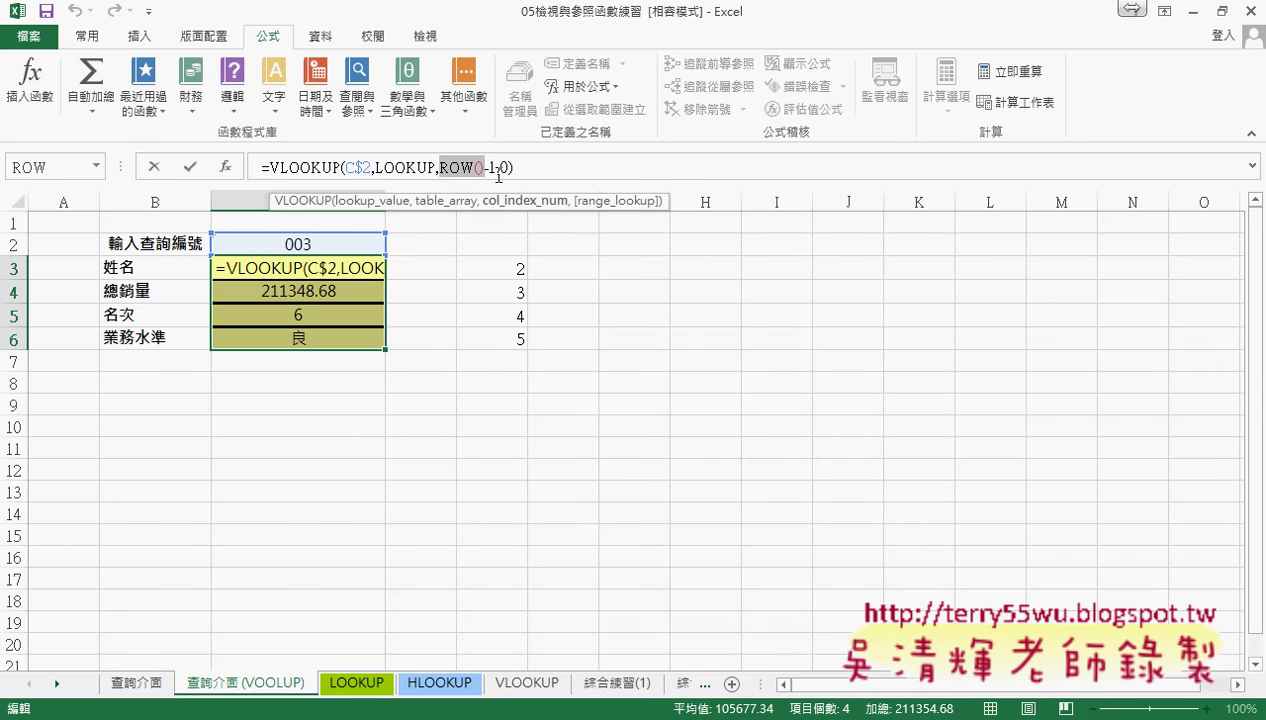
type("-")
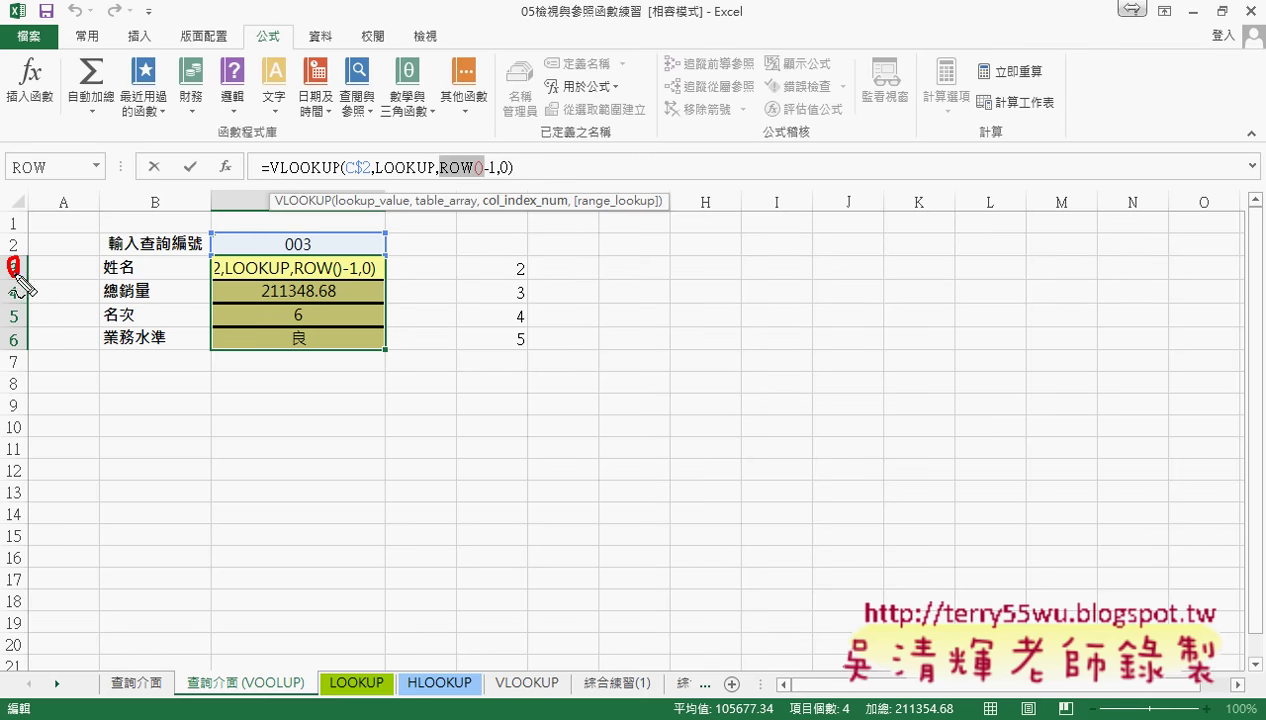
mouse_move(518, 360)
left_mouse_down()
mouse_move(538, 273)
mouse_move(488, 297)
mouse_move(390, 261)
left_mouse_up()
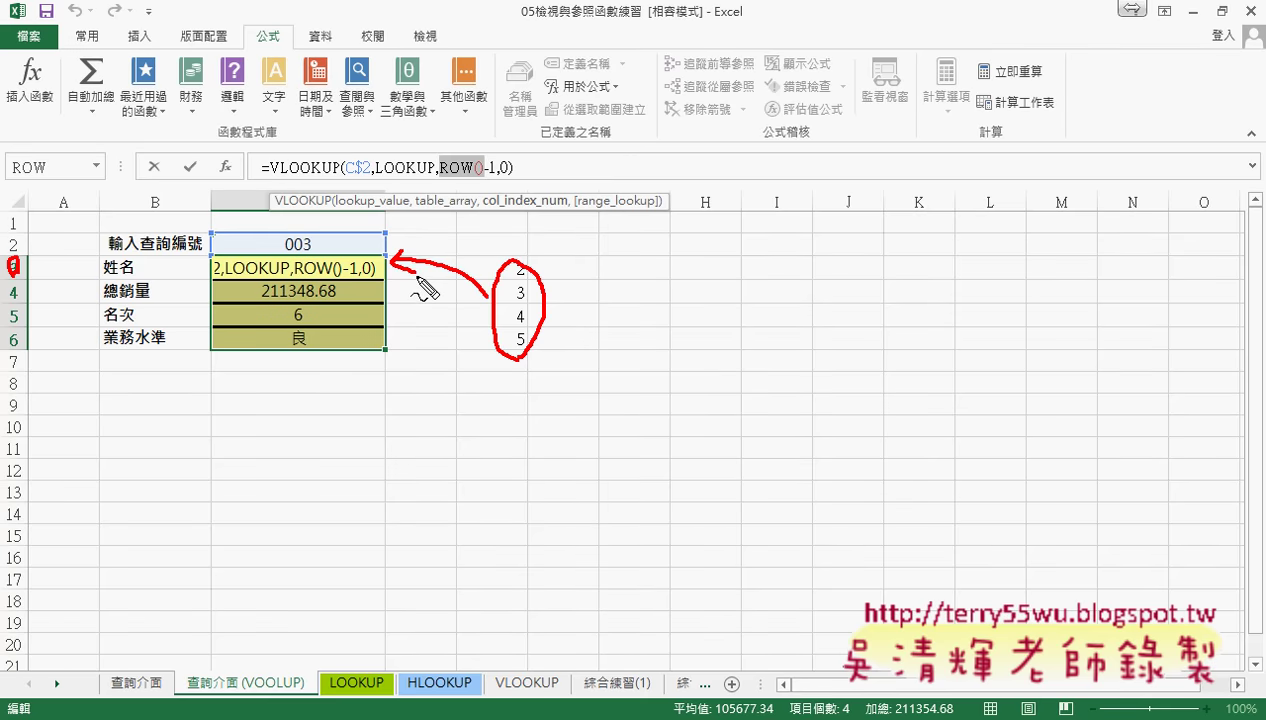
left_click_drag(148, 702, 250, 662)
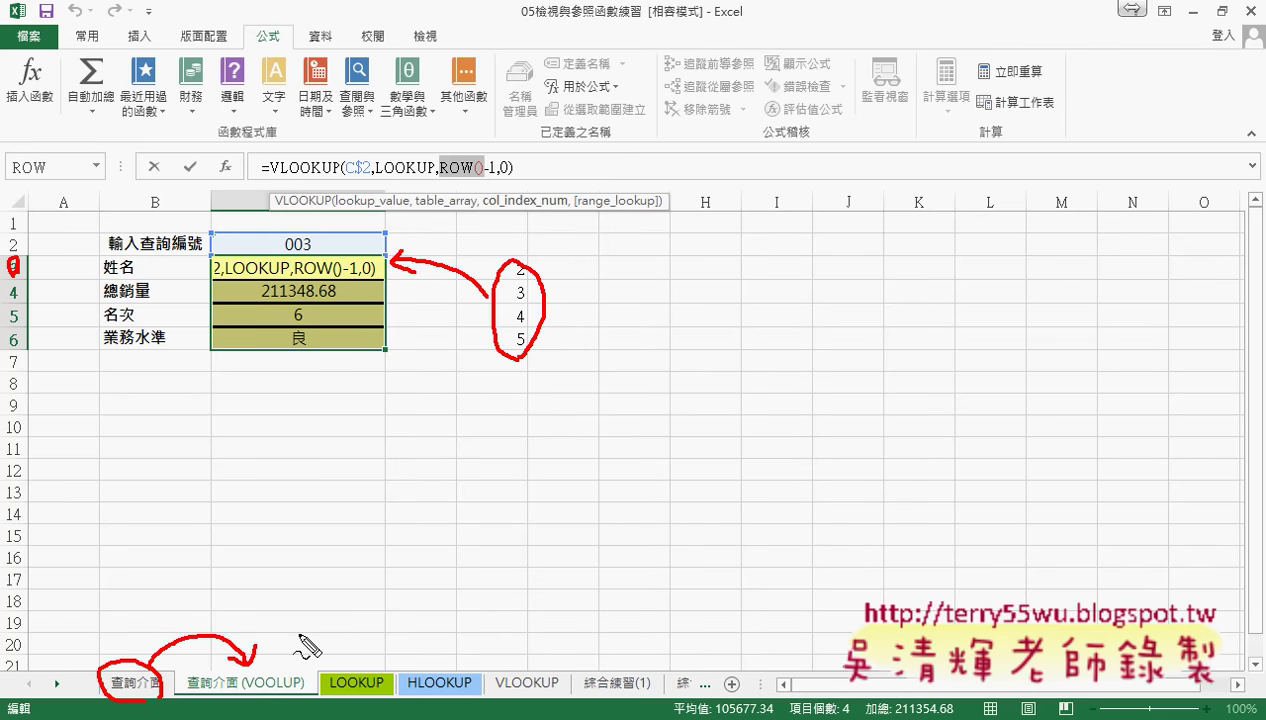